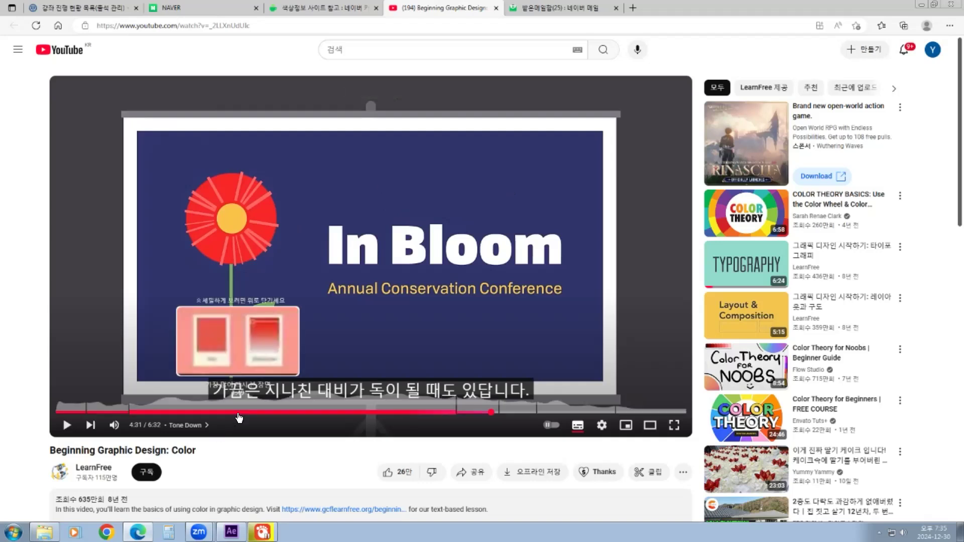
Review the basics section of the colour design video, covering hue and saturation, primary colours and the colour wheel mixes
{"action": "left_click", "coordinate": [239, 414]}
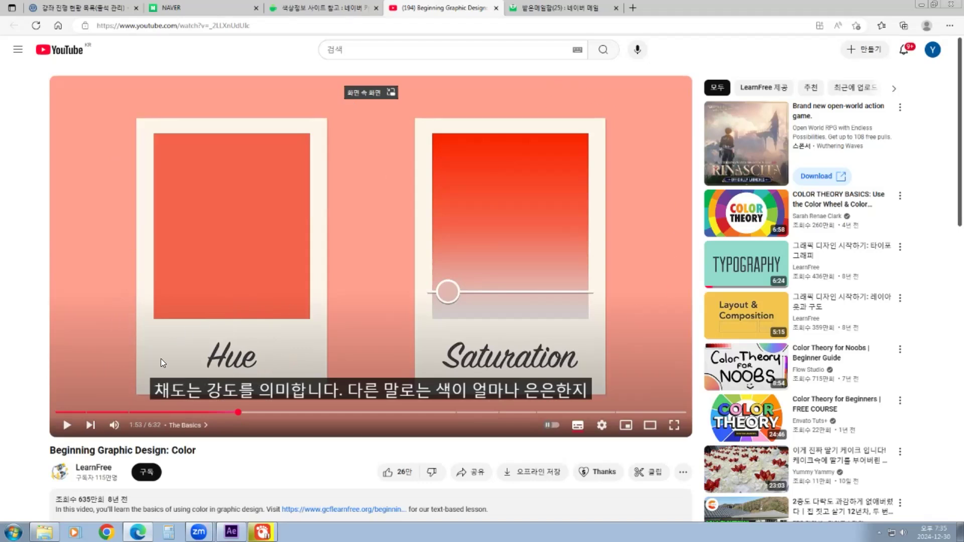
{"action": "left_click", "coordinate": [141, 413]}
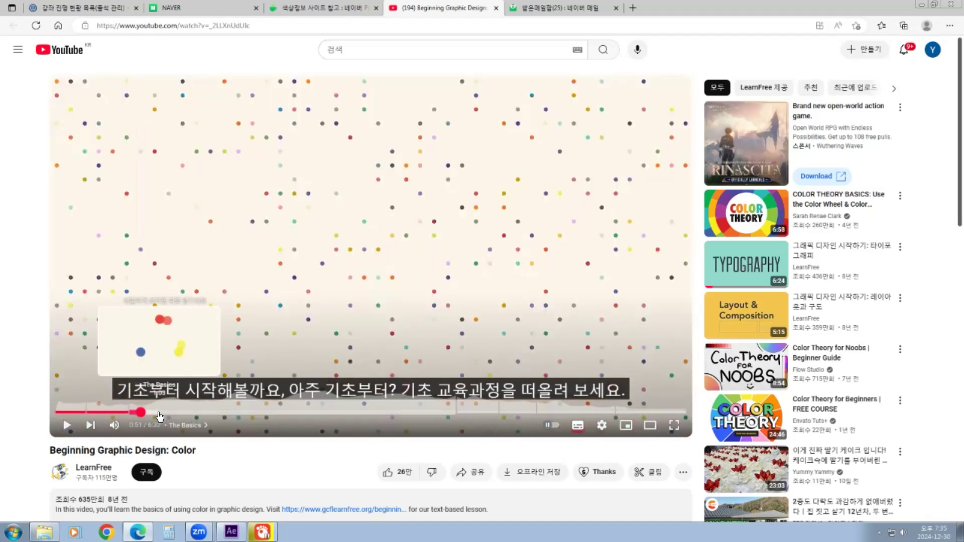
{"action": "left_click", "coordinate": [159, 413]}
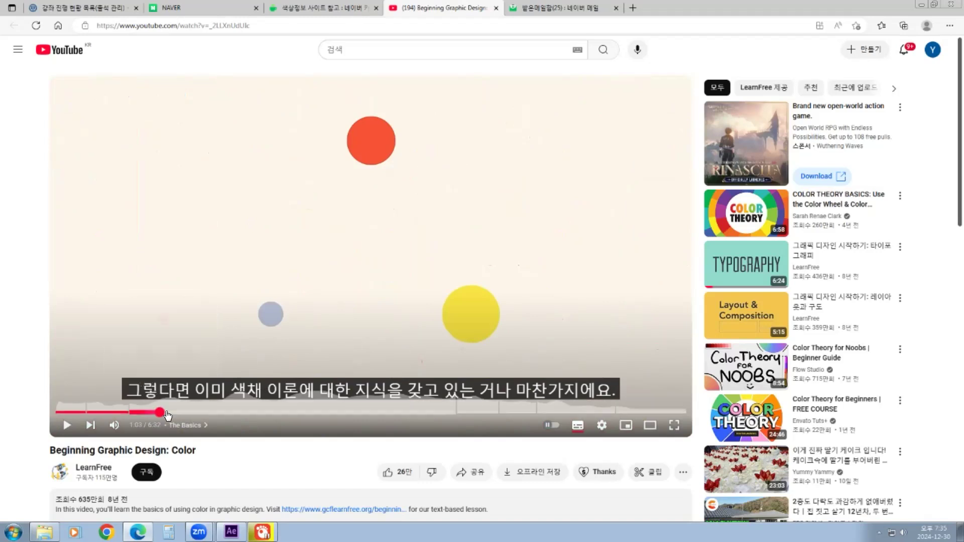
{"action": "left_click", "coordinate": [172, 412]}
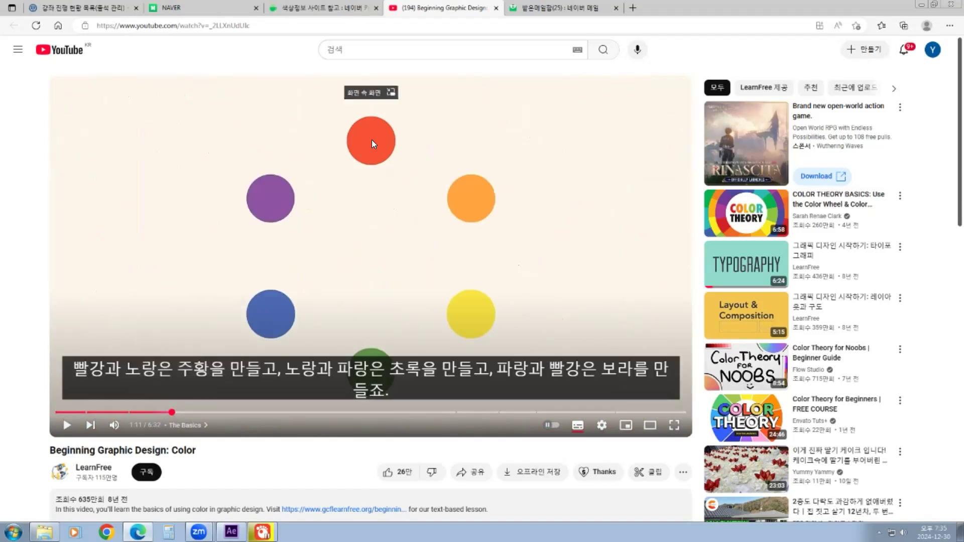
{"action": "left_click", "coordinate": [182, 413]}
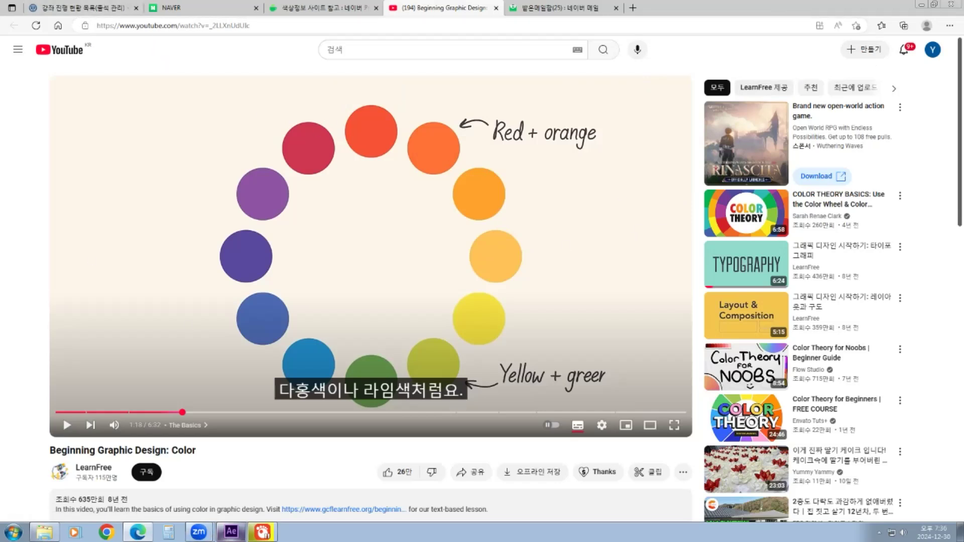
Switch to GOM Player, preview the text animation in rotation.mov at several points, and minimize the player to return to After Effects
{"action": "left_click", "coordinate": [231, 532]}
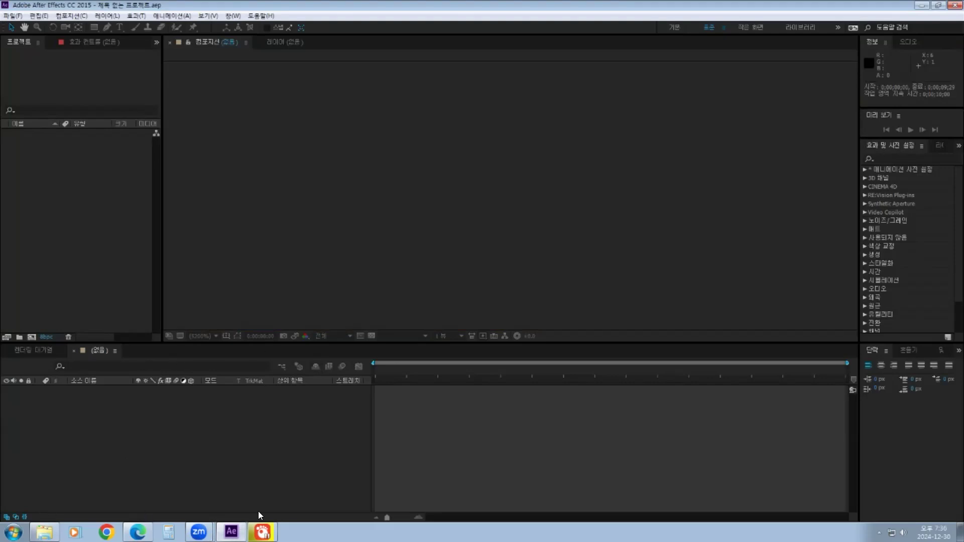
{"action": "left_click", "coordinate": [262, 532]}
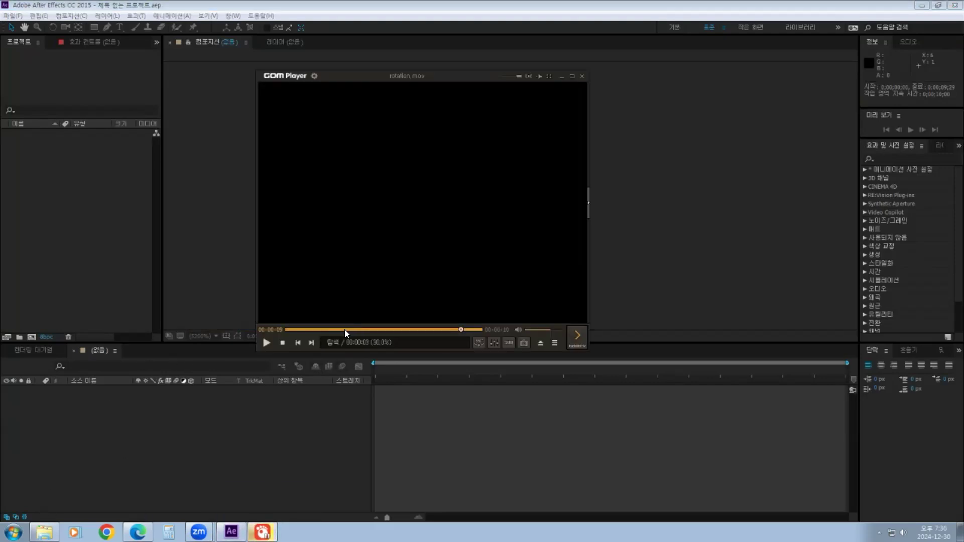
{"action": "left_click", "coordinate": [300, 330]}
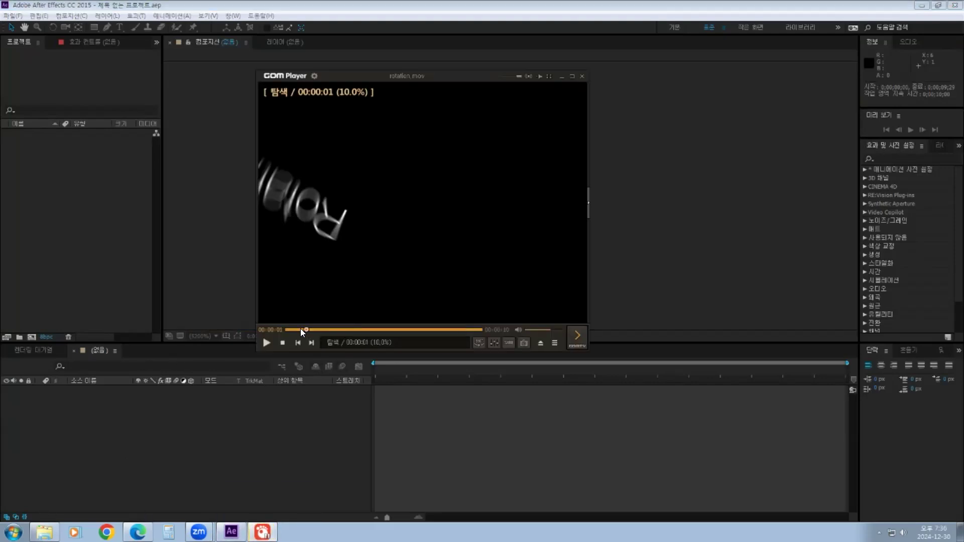
{"action": "left_click", "coordinate": [380, 330]}
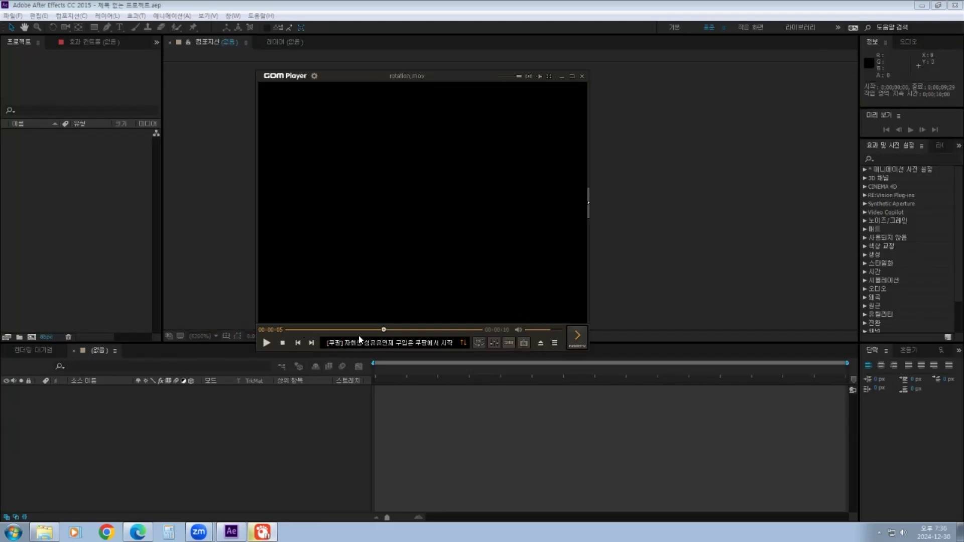
{"action": "left_click", "coordinate": [476, 329]}
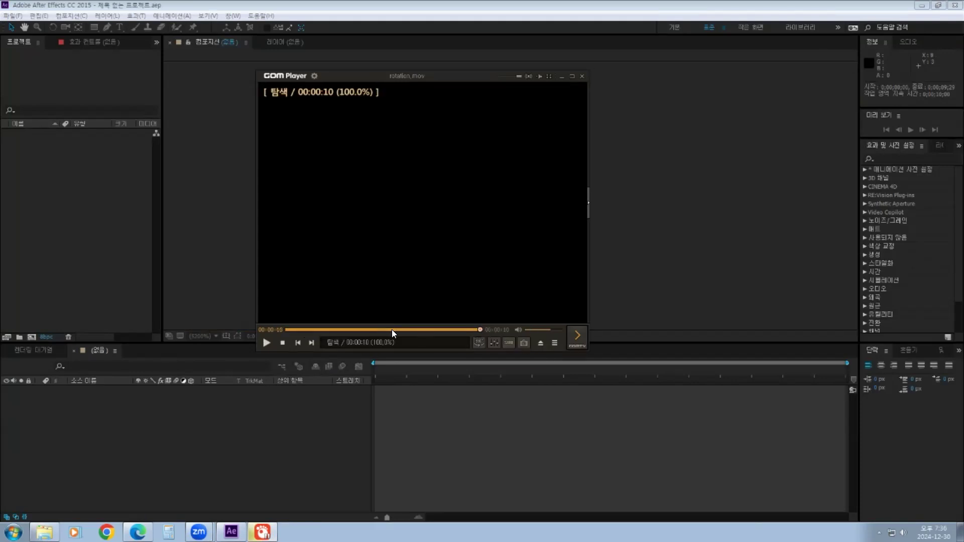
{"action": "left_click", "coordinate": [286, 330]}
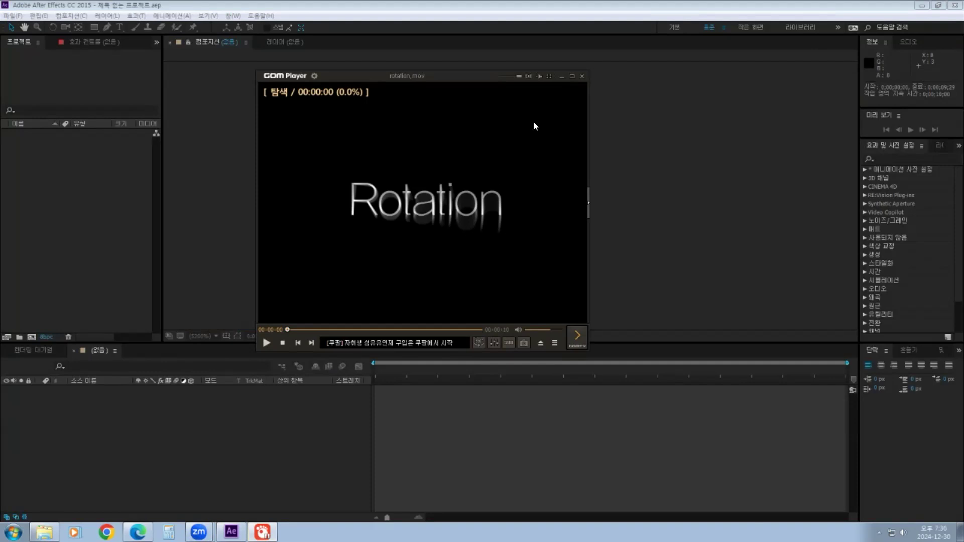
{"action": "left_click", "coordinate": [561, 76]}
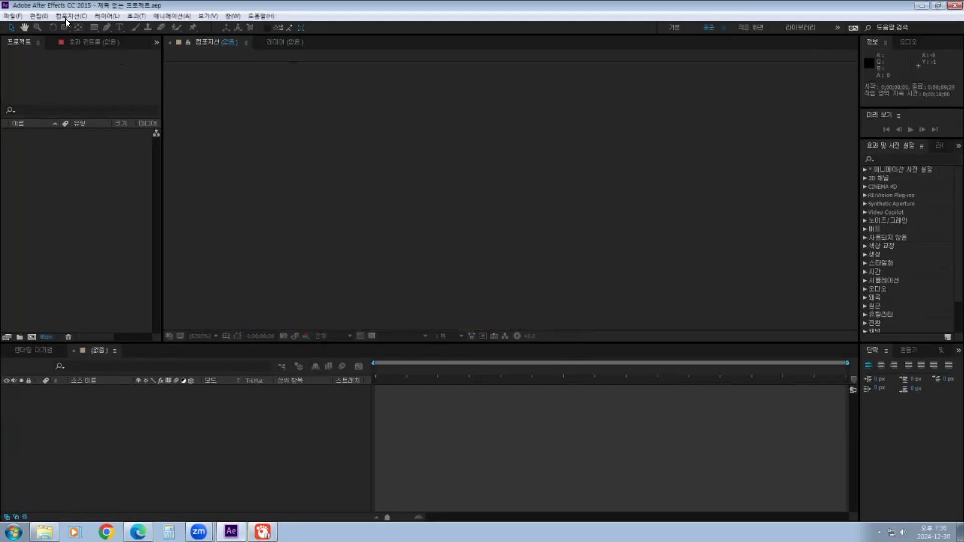
Create a new composition with the HDTV 1080 29.97 preset, 1920 × 1080 px, 10 seconds long, with a black background
{"action": "left_click", "coordinate": [70, 14]}
{"action": "left_click", "coordinate": [90, 28]}
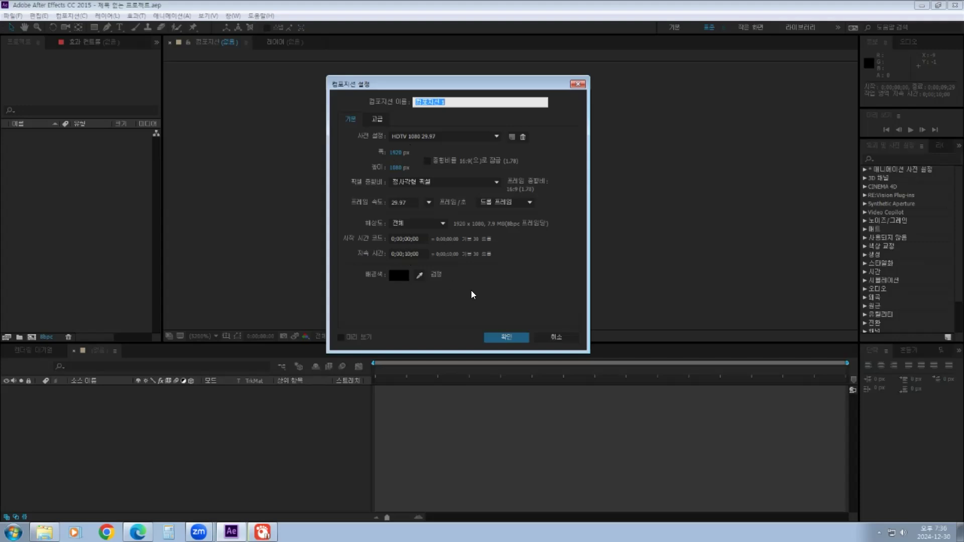
{"action": "left_click", "coordinate": [513, 336]}
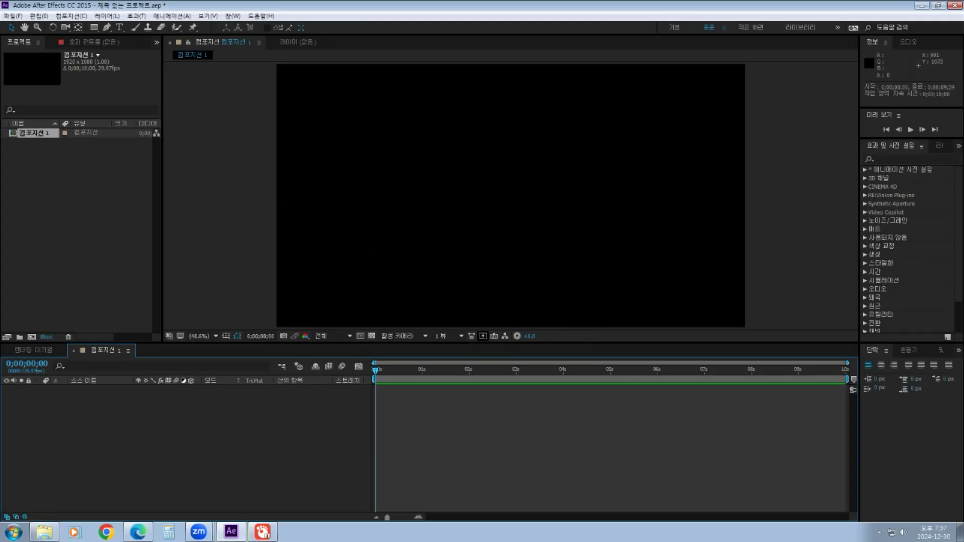
Examine the successive text rotations in rotation.mov in GOM Player again, and minimize the player to return to After Effects
{"action": "left_click", "coordinate": [263, 532]}
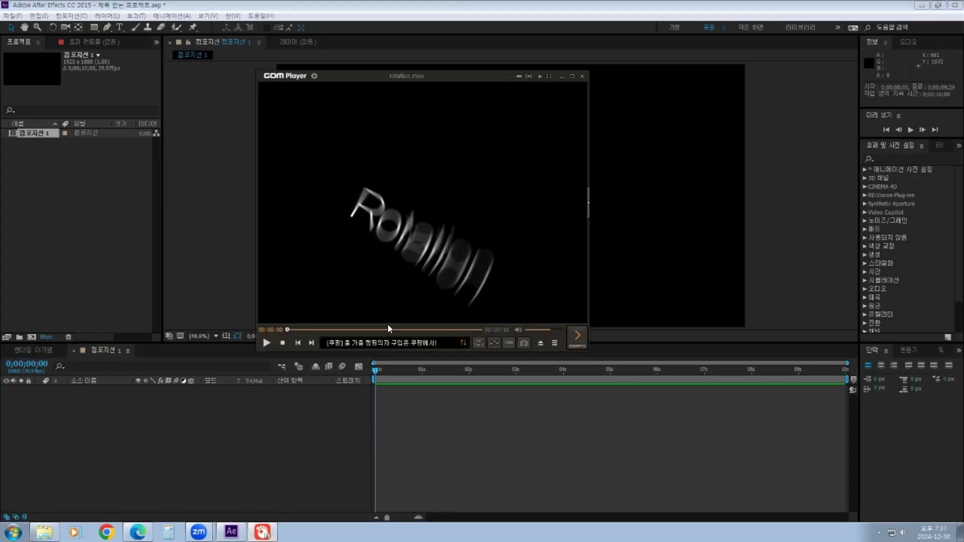
{"action": "left_click", "coordinate": [324, 329]}
{"action": "left_click", "coordinate": [355, 329]}
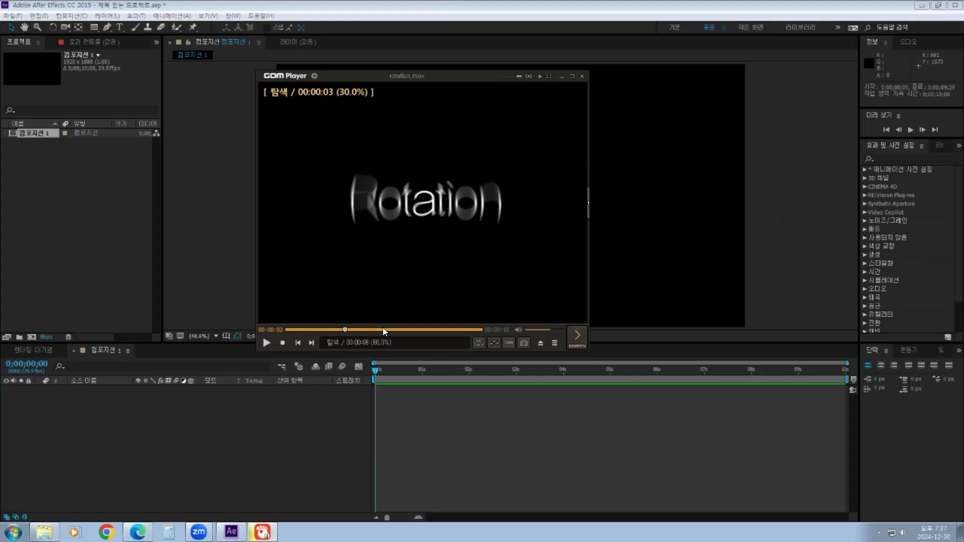
{"action": "left_click", "coordinate": [302, 330]}
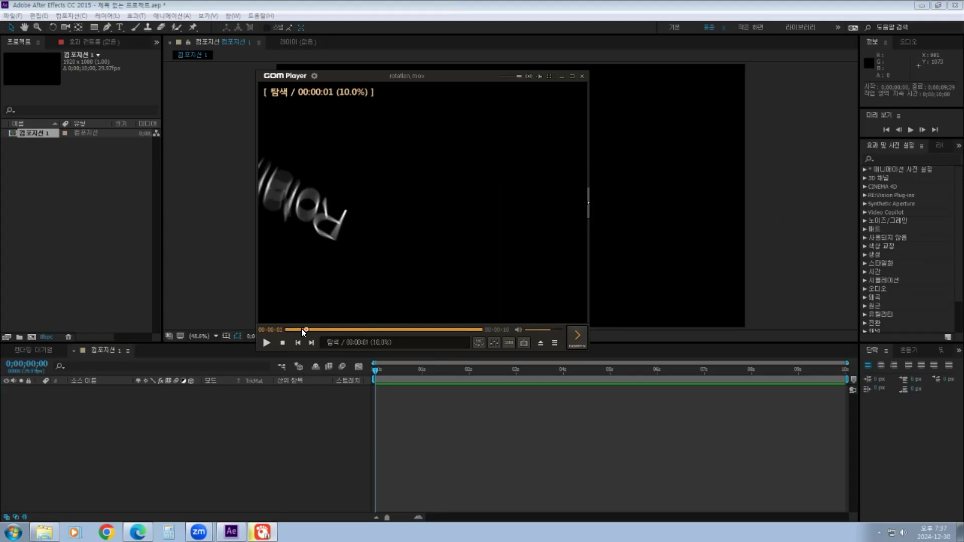
{"action": "left_click", "coordinate": [344, 330]}
{"action": "left_click", "coordinate": [381, 329]}
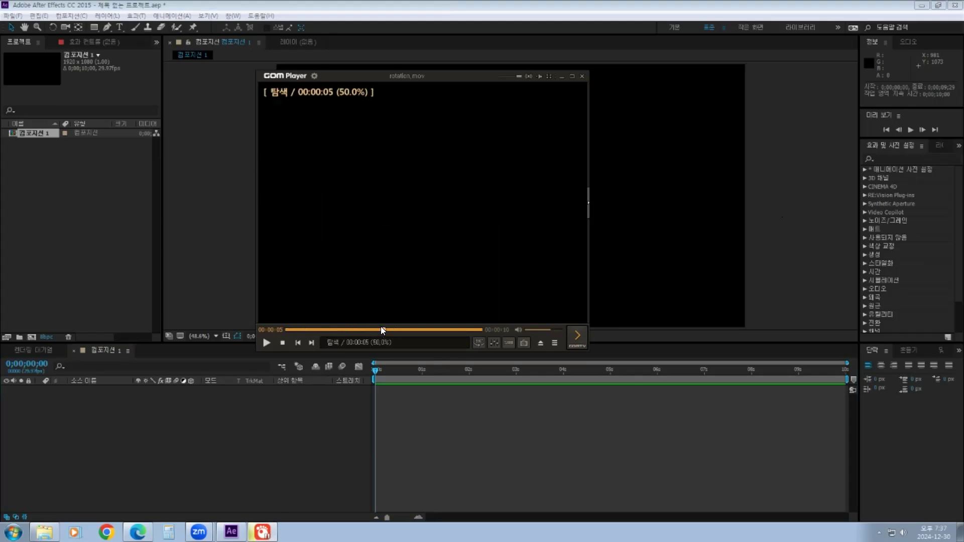
{"action": "left_click", "coordinate": [405, 329]}
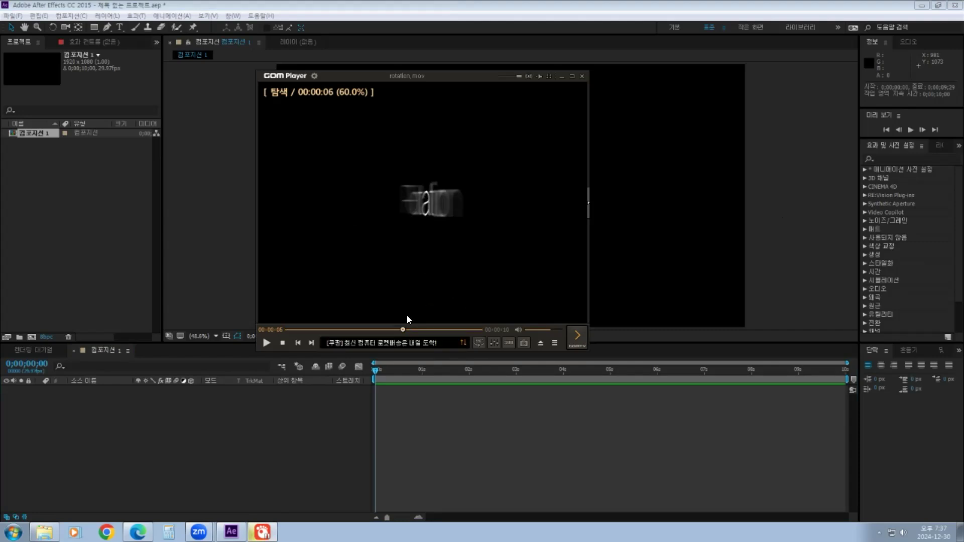
{"action": "left_click", "coordinate": [440, 330]}
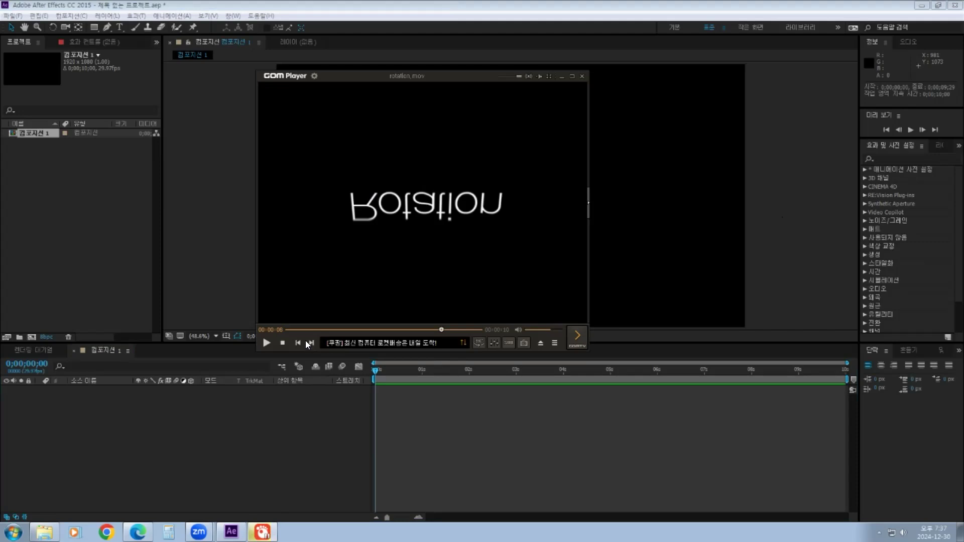
{"action": "left_click", "coordinate": [309, 329]}
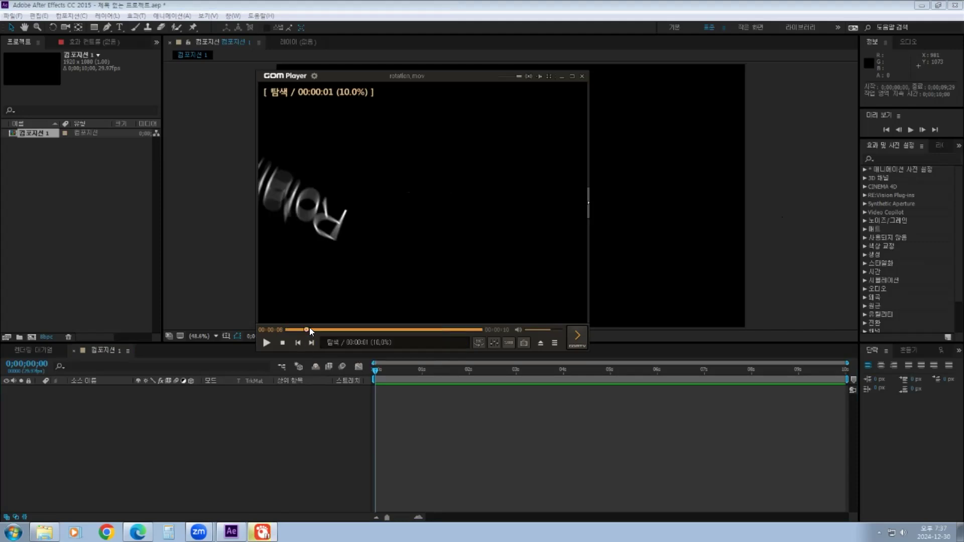
{"action": "left_click", "coordinate": [364, 327]}
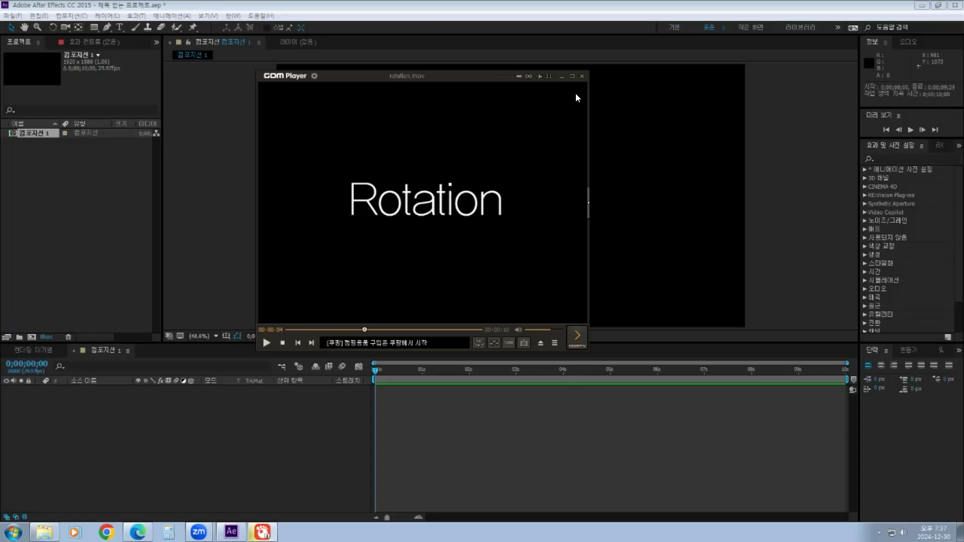
{"action": "left_click_drag", "start_coordinate": [463, 78], "coordinate": [444, 99]}
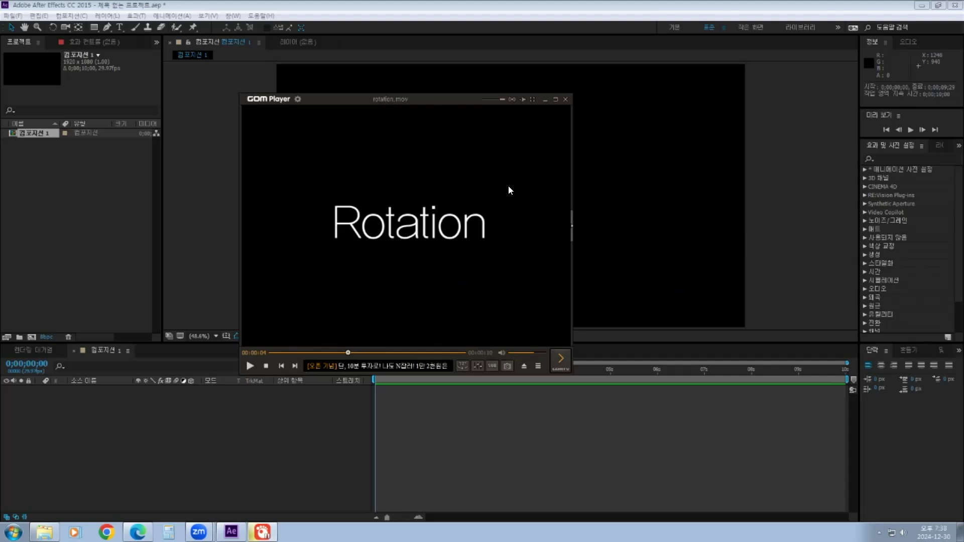
{"action": "left_click", "coordinate": [546, 99]}
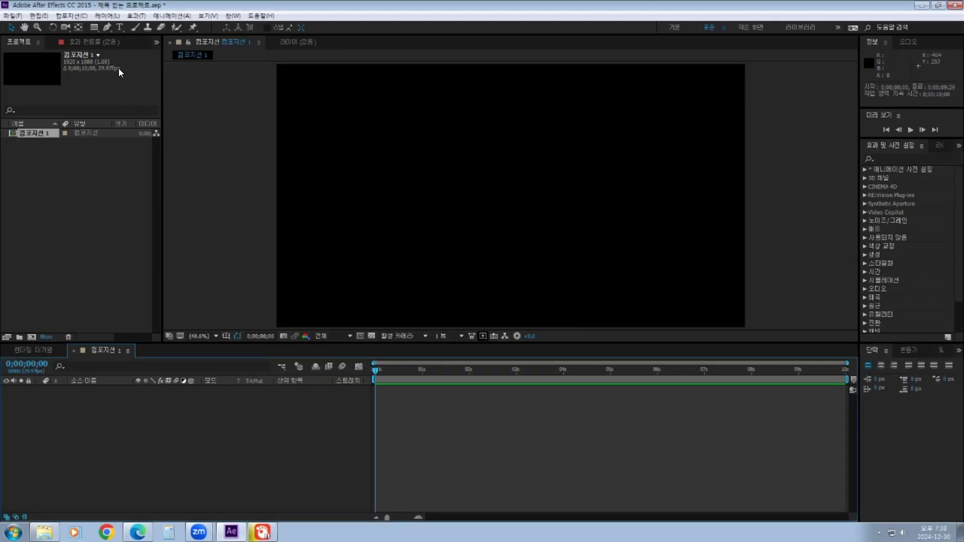
Add a text layer reading "ROTATION" near the middle of the composition at a font size of about 100 px
{"action": "left_click", "coordinate": [119, 27]}
{"action": "left_click", "coordinate": [422, 200]}
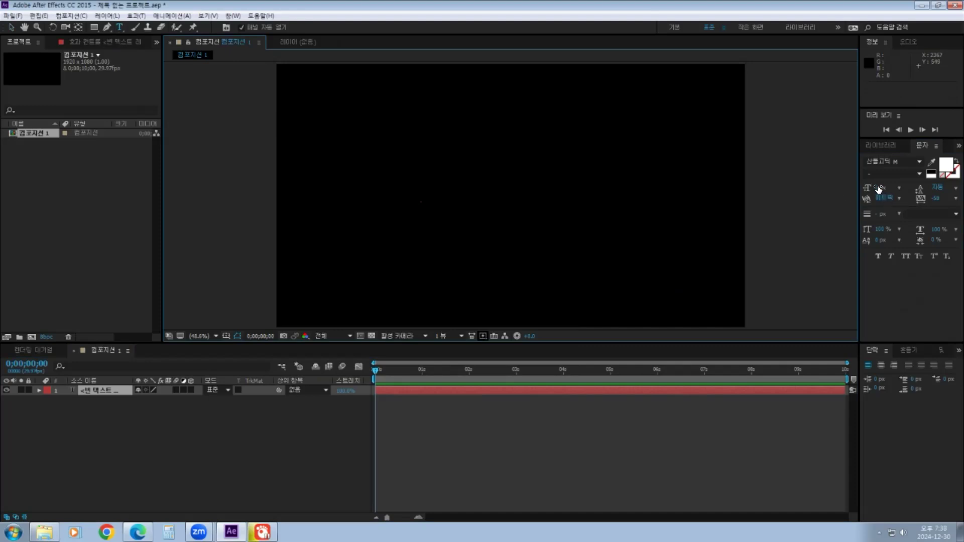
{"action": "left_click_drag", "start_coordinate": [878, 189], "coordinate": [927, 189]}
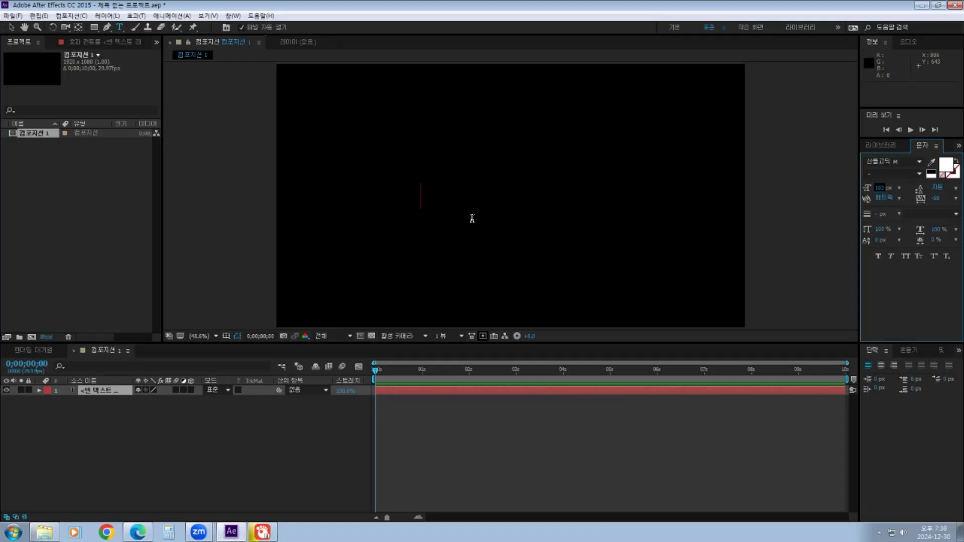
{"action": "type", "text": "R"}
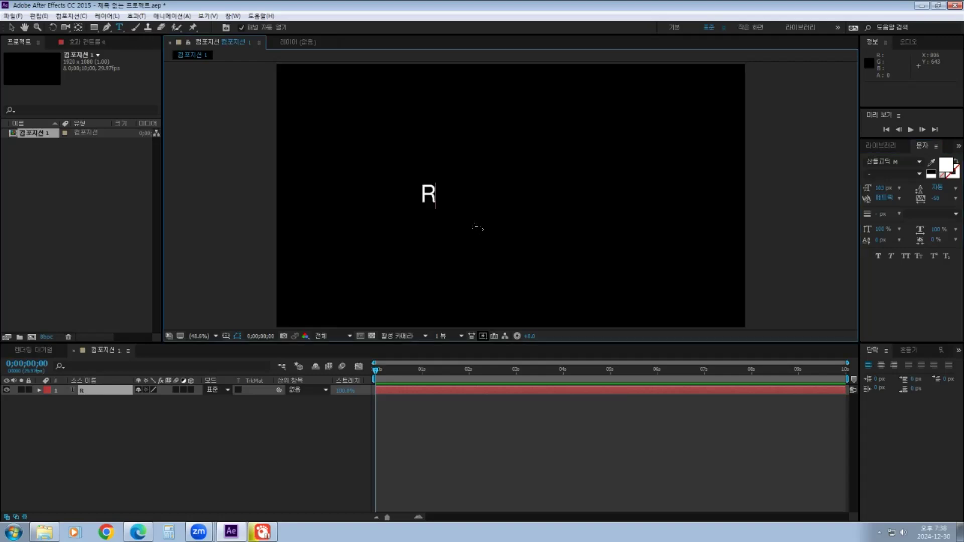
{"action": "type", "text": "PTAT"}
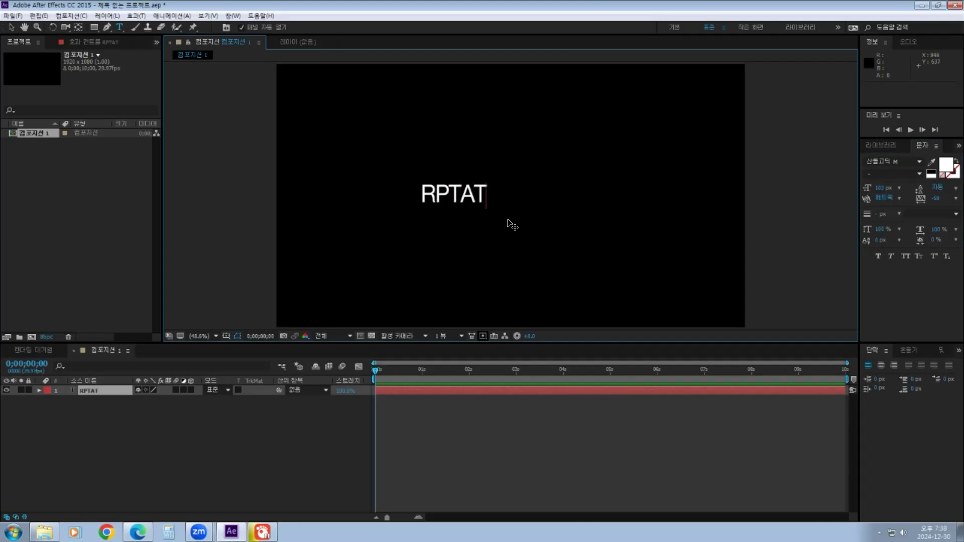
{"action": "type", "text": "ION"}
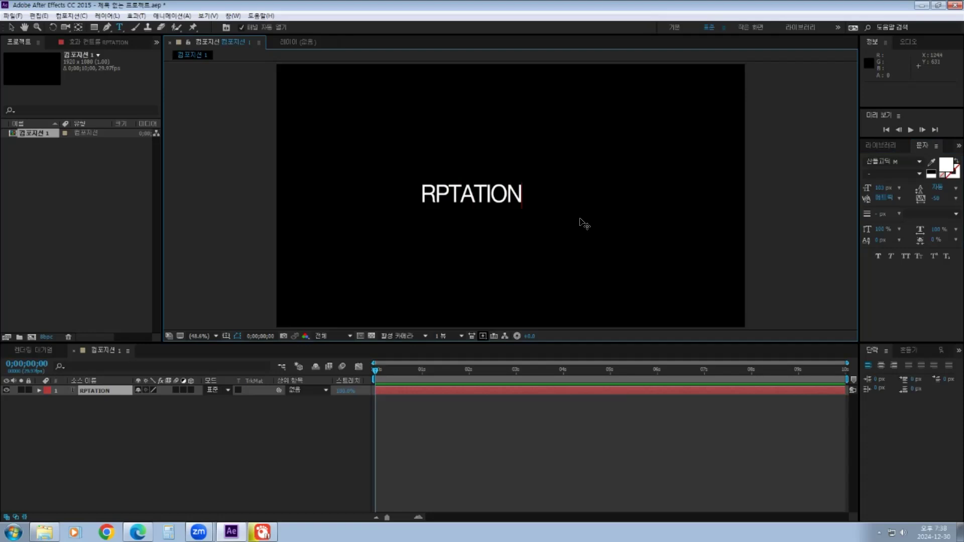
{"action": "key", "text": "Left"}
{"action": "key", "text": "Left"}
{"action": "key", "text": "Left"}
{"action": "key", "text": "Left"}
{"action": "key", "text": "Left"}
{"action": "key", "text": "Left"}
{"action": "key", "text": "BackSpace"}
{"action": "type", "text": "O"}
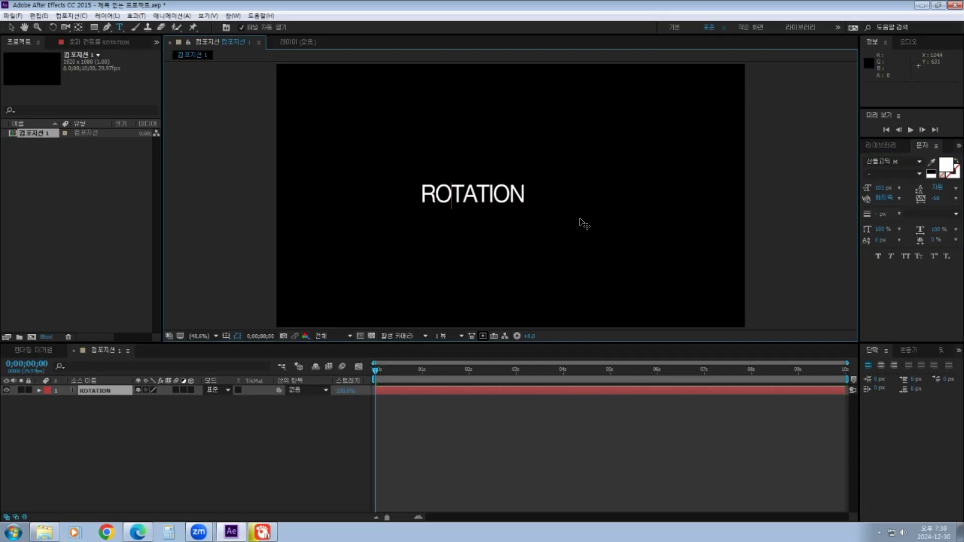
Move the ROTATION text towards the middle and align it to the composition's horizontal and vertical centre
{"action": "left_click", "coordinate": [11, 27]}
{"action": "left_click_drag", "start_coordinate": [468, 196], "coordinate": [496, 199]}
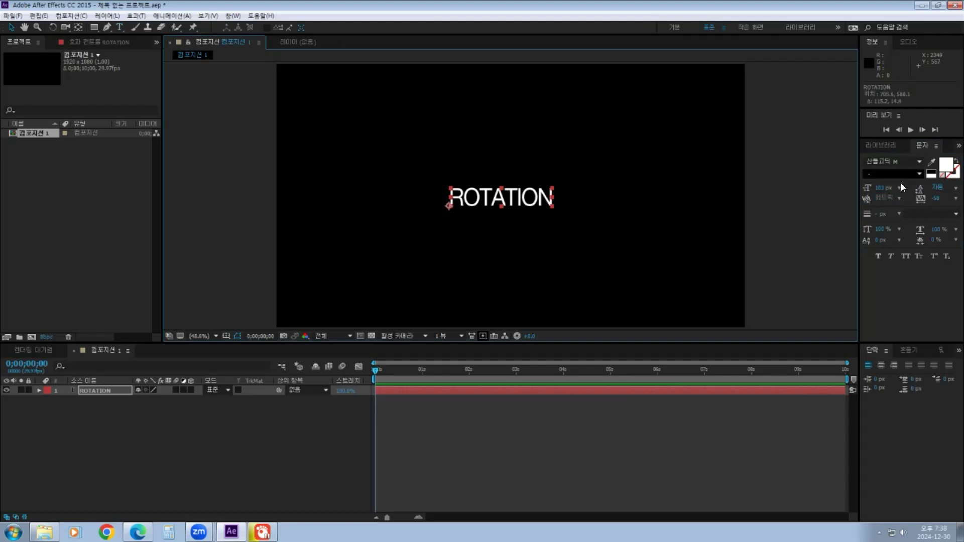
{"action": "left_click", "coordinate": [941, 350]}
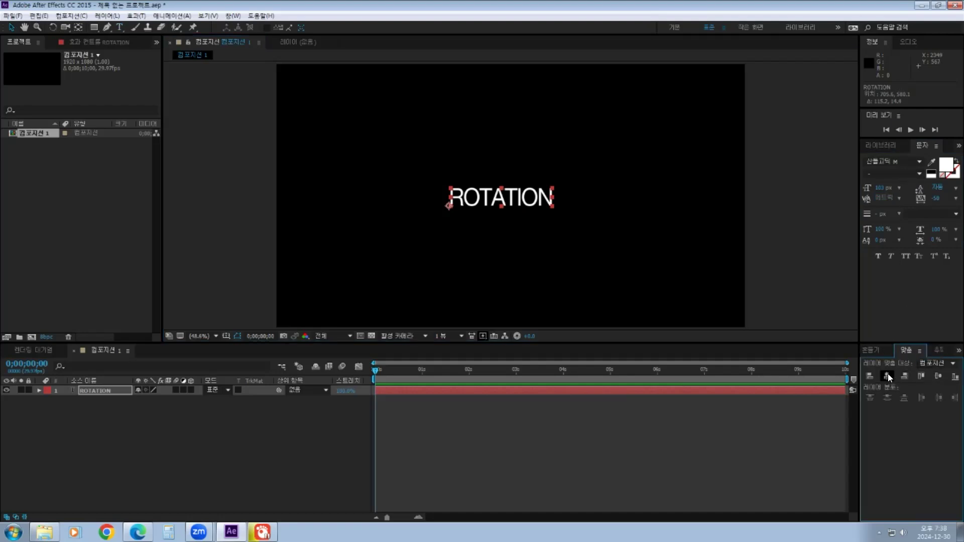
{"action": "left_click", "coordinate": [887, 376]}
{"action": "left_click", "coordinate": [939, 376]}
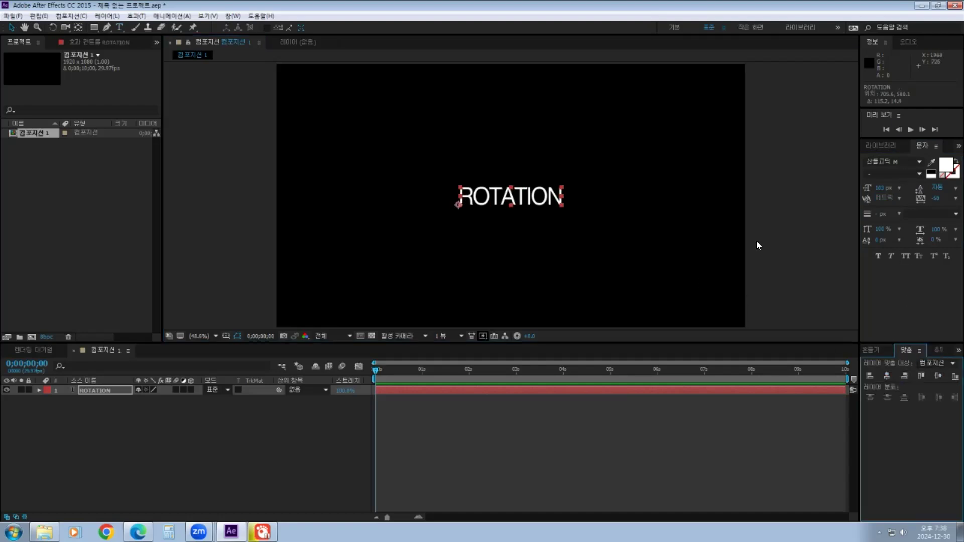
Set the ROTATION text's font size to 150 px
{"action": "left_click", "coordinate": [884, 188]}
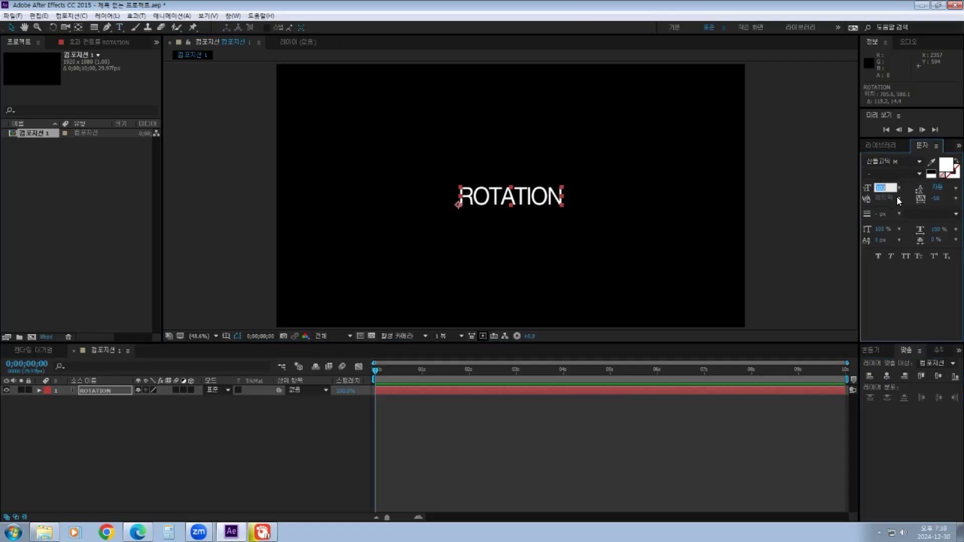
{"action": "type", "text": "150"}
{"action": "key", "text": "Return"}
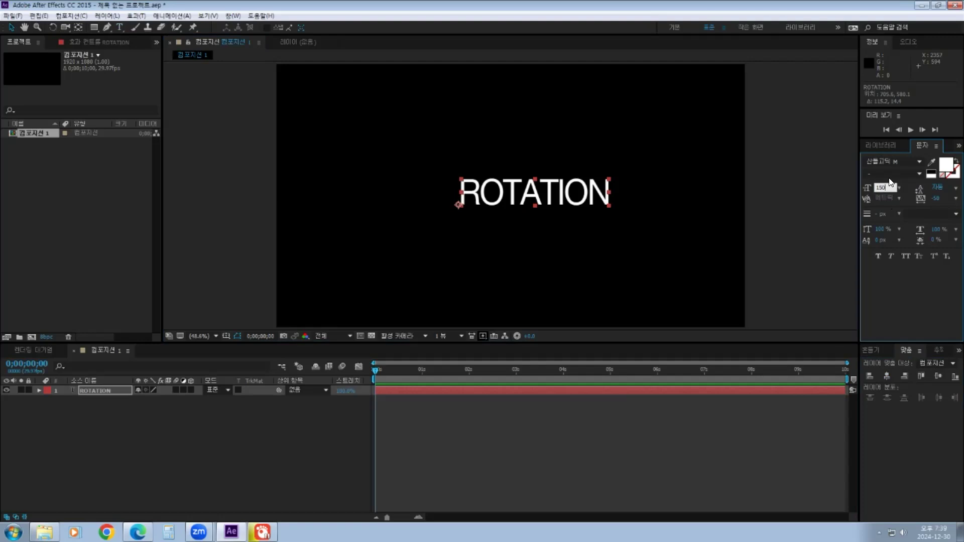
Change the ROTATION text's font to DIN in the Light style
{"action": "left_click", "coordinate": [920, 160]}
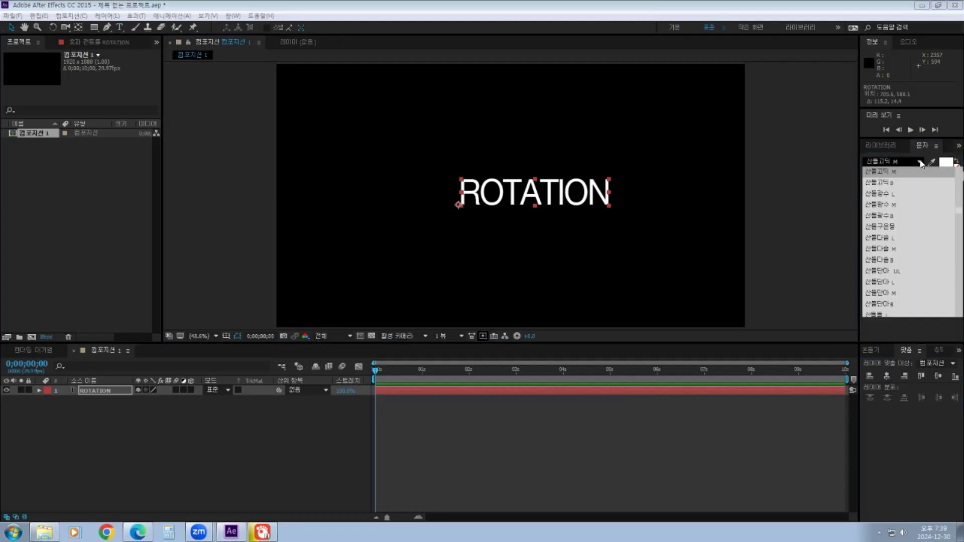
{"action": "scroll", "coordinate": [949, 221], "scroll_direction": "down", "scroll_amount": 10}
{"action": "scroll", "coordinate": [949, 237], "scroll_direction": "up", "scroll_amount": 5}
{"action": "scroll", "coordinate": [949, 236], "scroll_direction": "down", "scroll_amount": 12}
{"action": "scroll", "coordinate": [950, 247], "scroll_direction": "down", "scroll_amount": 3}
{"action": "left_click", "coordinate": [868, 221]}
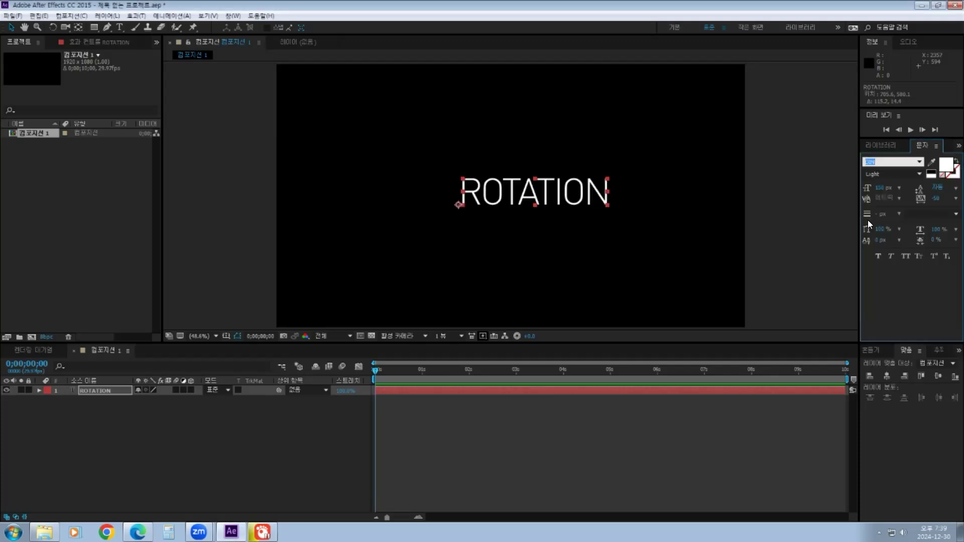
Try the DIN 1451 Std, DIN 30640 Std and DIN Cond fonts on the ROTATION text, going back to DIN 30640 Std
{"action": "left_click", "coordinate": [920, 162]}
{"action": "left_click", "coordinate": [881, 183]}
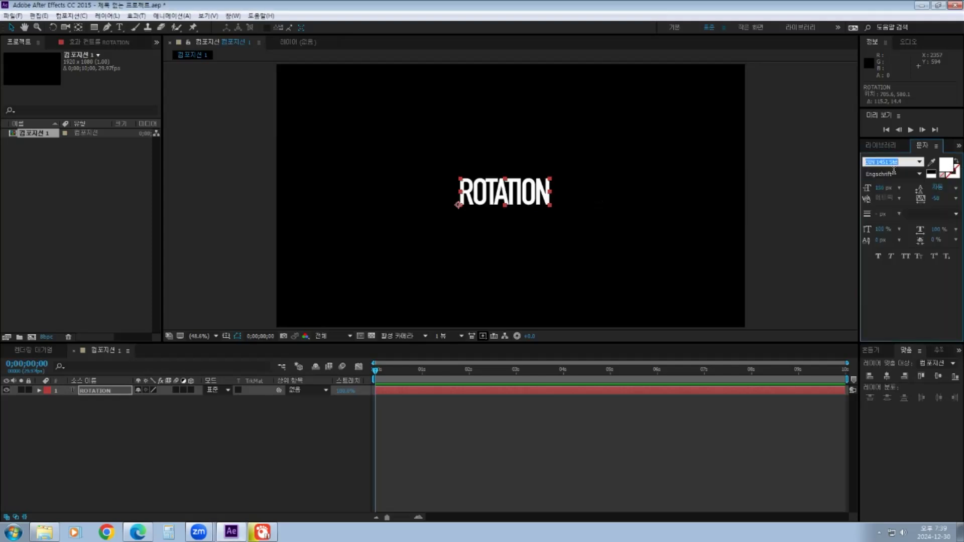
{"action": "left_click", "coordinate": [920, 162]}
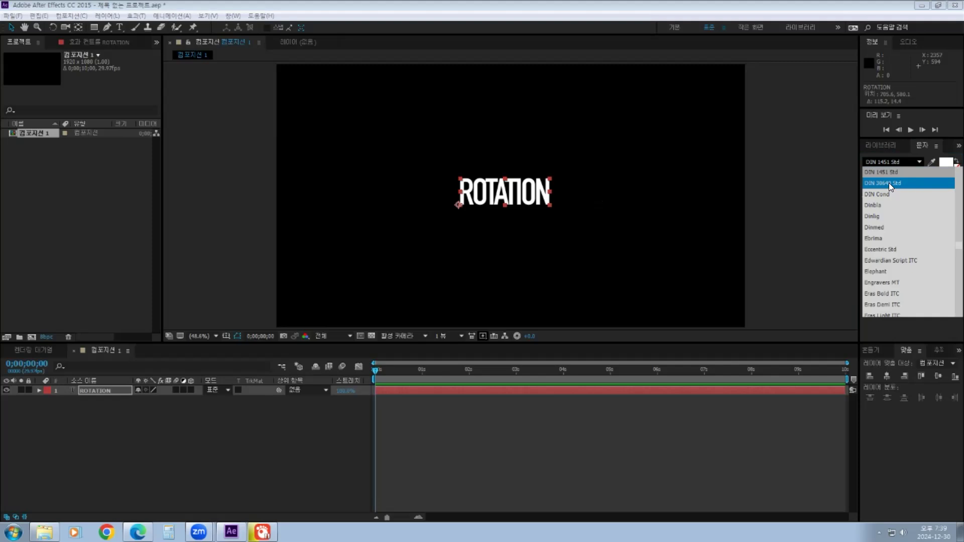
{"action": "left_click", "coordinate": [889, 183]}
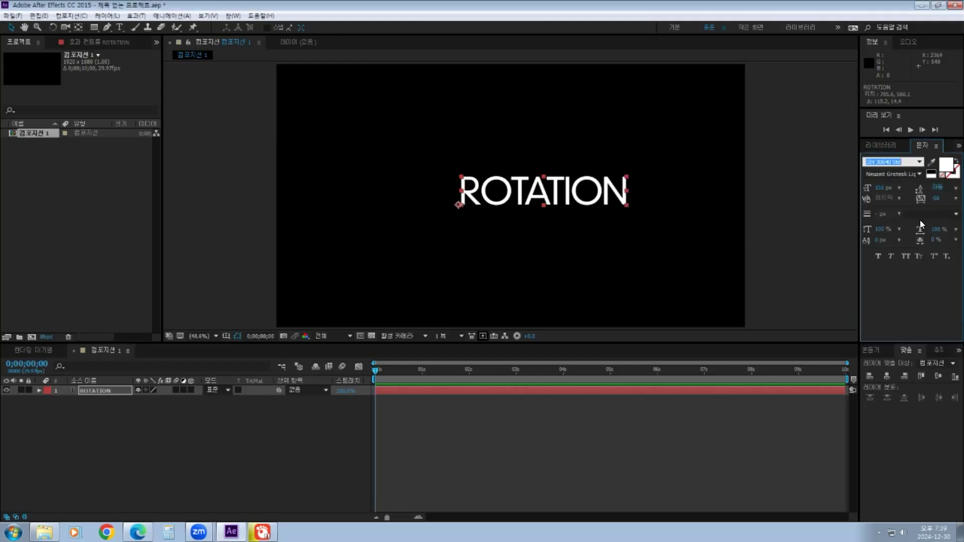
{"action": "left_click", "coordinate": [919, 174]}
{"action": "left_click", "coordinate": [919, 174]}
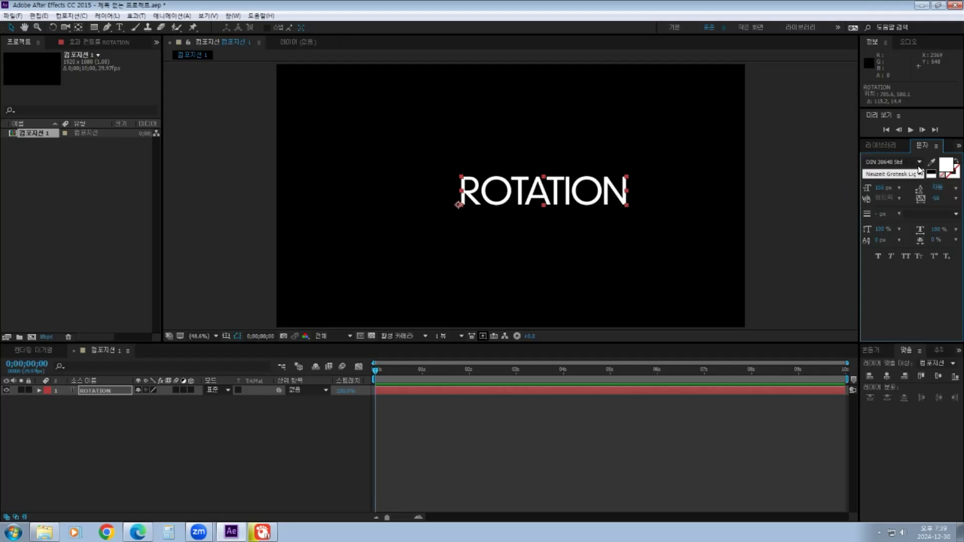
{"action": "left_click", "coordinate": [920, 163]}
{"action": "left_click", "coordinate": [874, 183]}
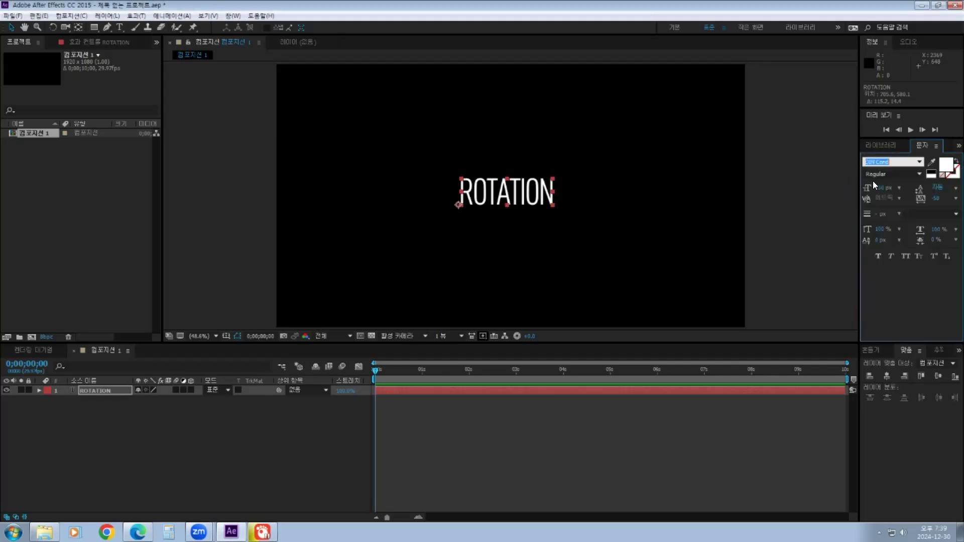
{"action": "left_click", "coordinate": [920, 163]}
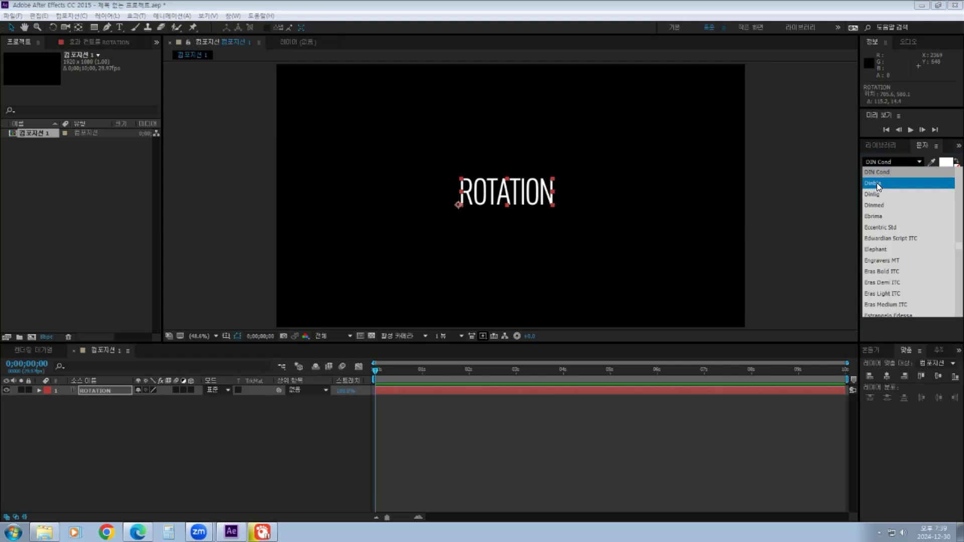
{"action": "scroll", "coordinate": [885, 200], "scroll_direction": "up", "scroll_amount": 1}
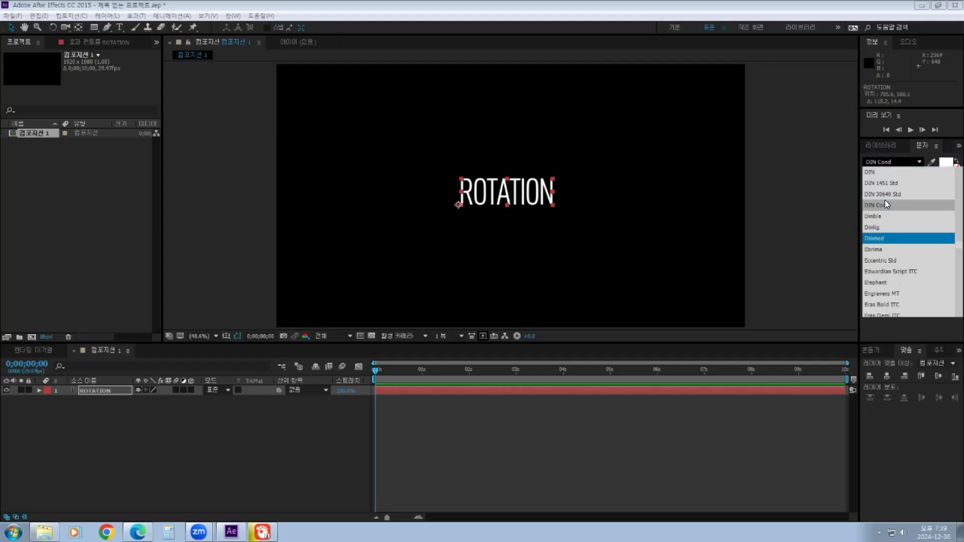
{"action": "left_click", "coordinate": [879, 197]}
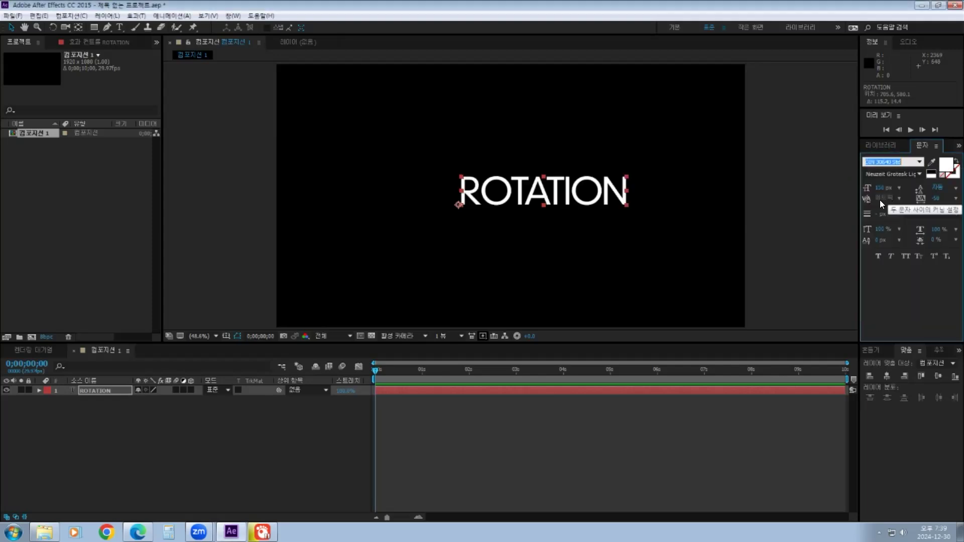
Rewrite the letters after the initial R in lowercase so the text layer reads "Rotation"
{"action": "left_click", "coordinate": [119, 28]}
{"action": "left_click_drag", "start_coordinate": [481, 191], "coordinate": [638, 204]}
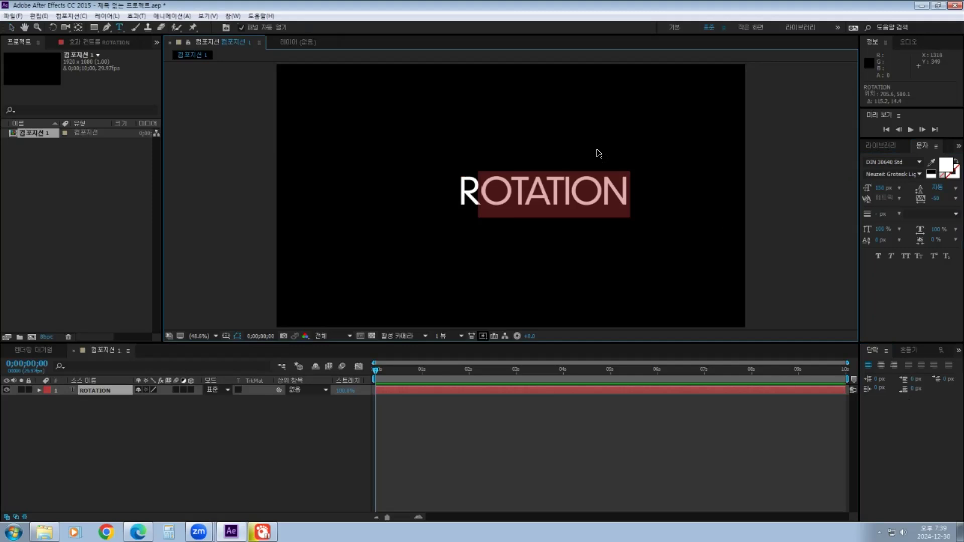
{"action": "type", "text": "otation"}
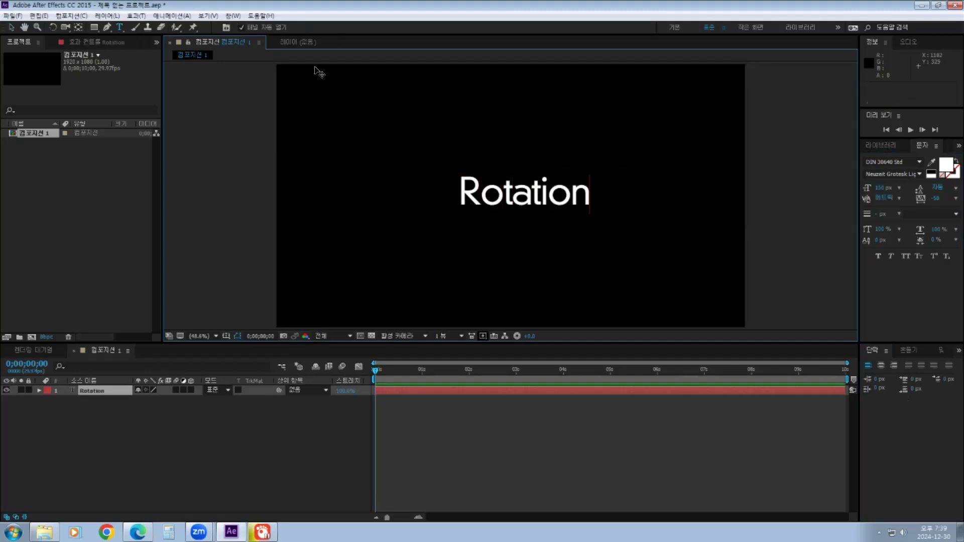
{"action": "left_click", "coordinate": [11, 28]}
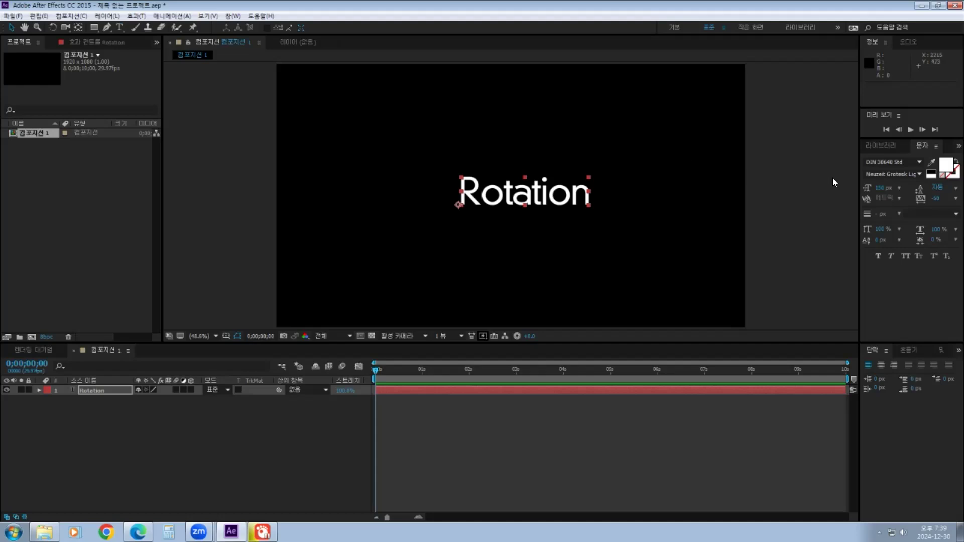
Set the Rotation text's font to DIN in the Light style
{"action": "left_click", "coordinate": [919, 162]}
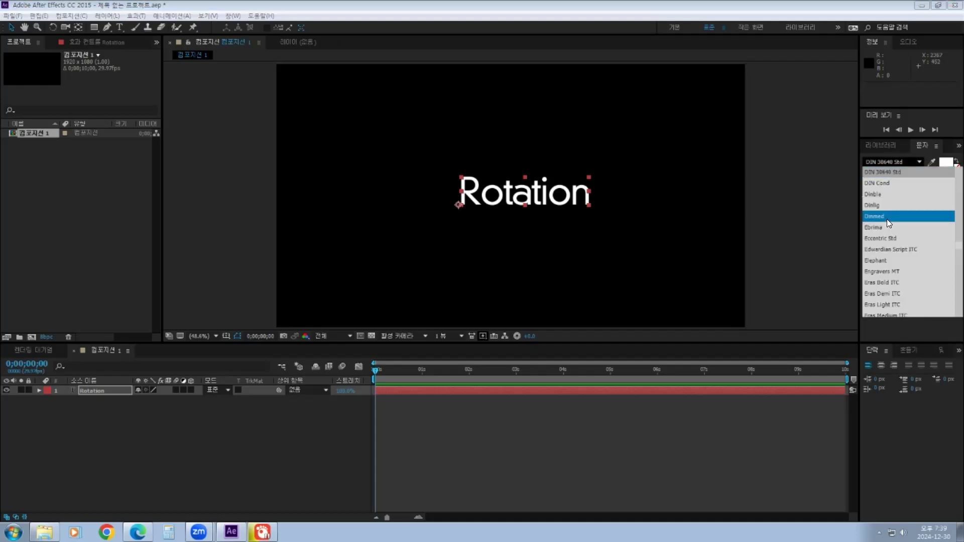
{"action": "scroll", "coordinate": [887, 219], "scroll_direction": "up", "scroll_amount": 1}
{"action": "left_click", "coordinate": [880, 172]}
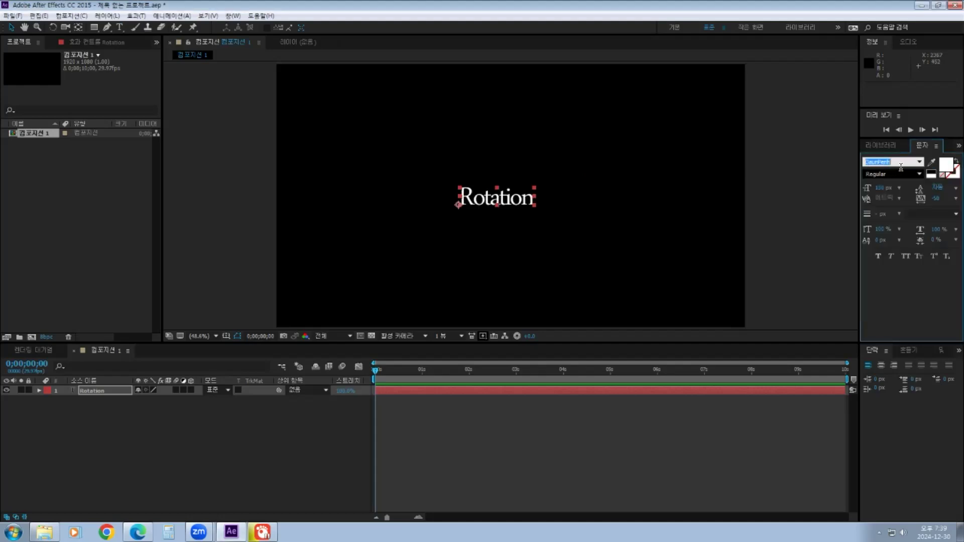
{"action": "left_click", "coordinate": [920, 161]}
{"action": "left_click", "coordinate": [875, 184]}
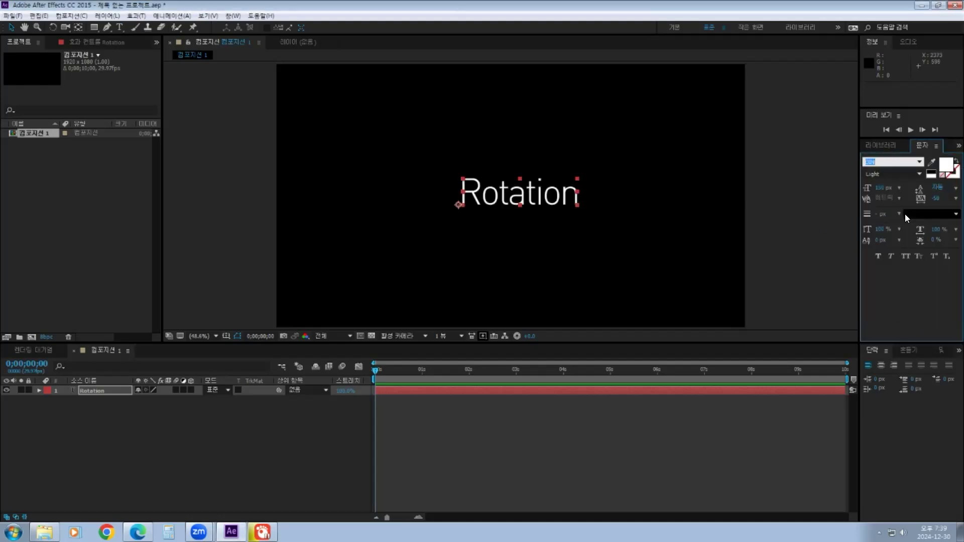
Align the Rotation text to the composition's horizontal and vertical centre
{"action": "left_click", "coordinate": [940, 351]}
{"action": "left_click", "coordinate": [921, 377]}
{"action": "left_click", "coordinate": [939, 377]}
{"action": "left_click", "coordinate": [653, 286]}
{"action": "left_click", "coordinate": [504, 206]}
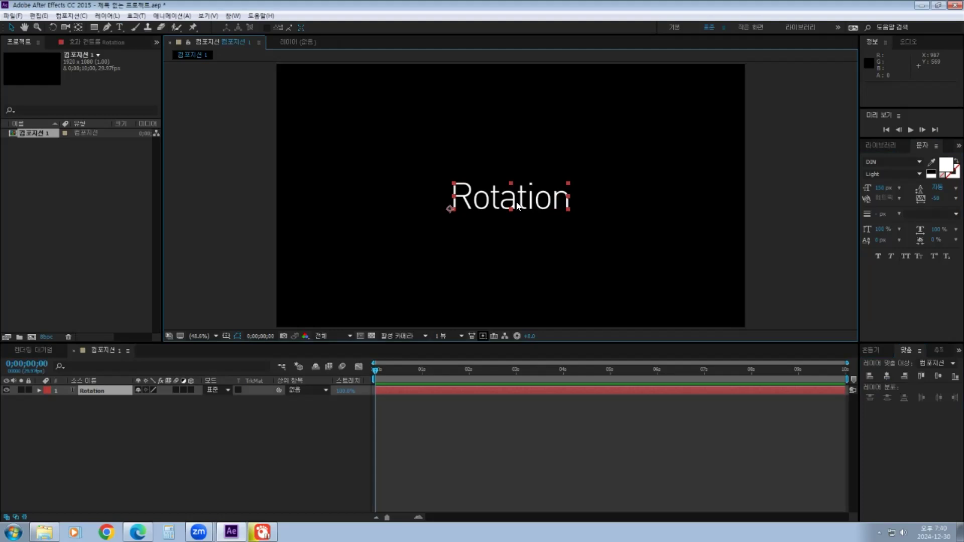
Enlarge the timeline area and expand the Rotation layer's transform properties
{"action": "left_click", "coordinate": [97, 397]}
{"action": "left_click", "coordinate": [91, 392]}
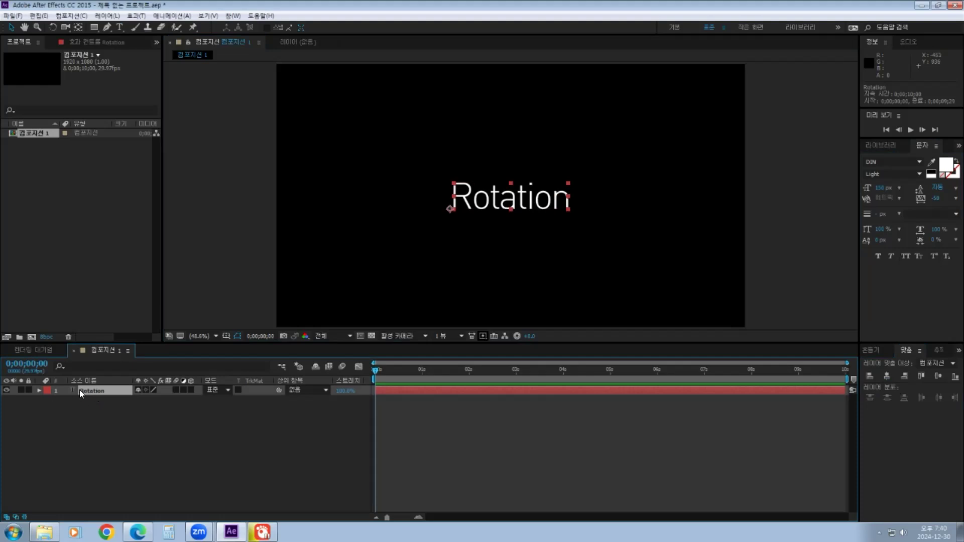
{"action": "left_click_drag", "start_coordinate": [159, 342], "coordinate": [158, 303]}
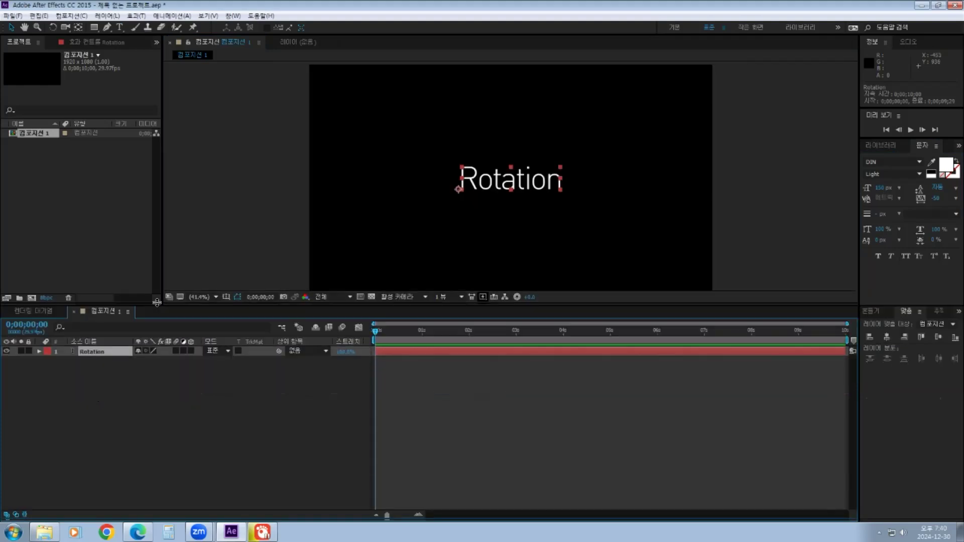
{"action": "left_click", "coordinate": [38, 352]}
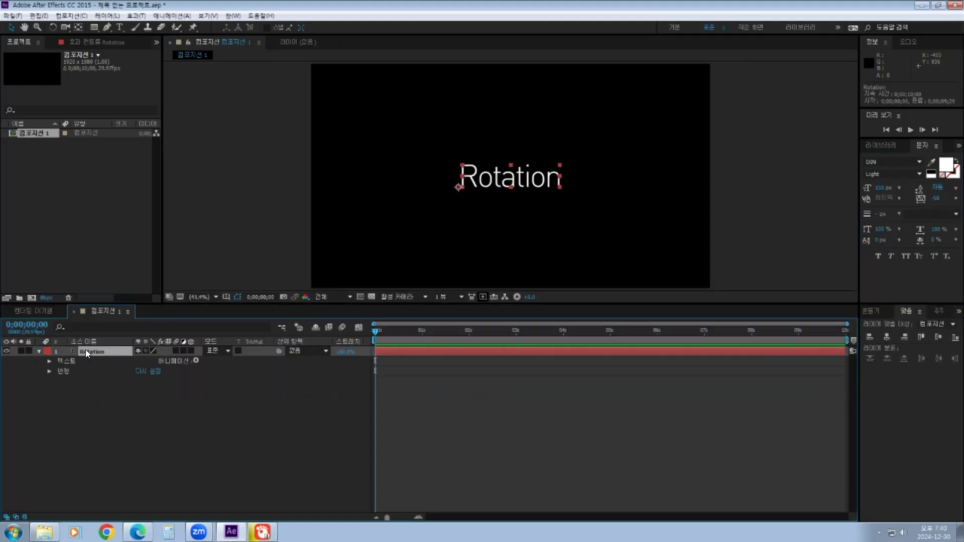
{"action": "left_click", "coordinate": [49, 371]}
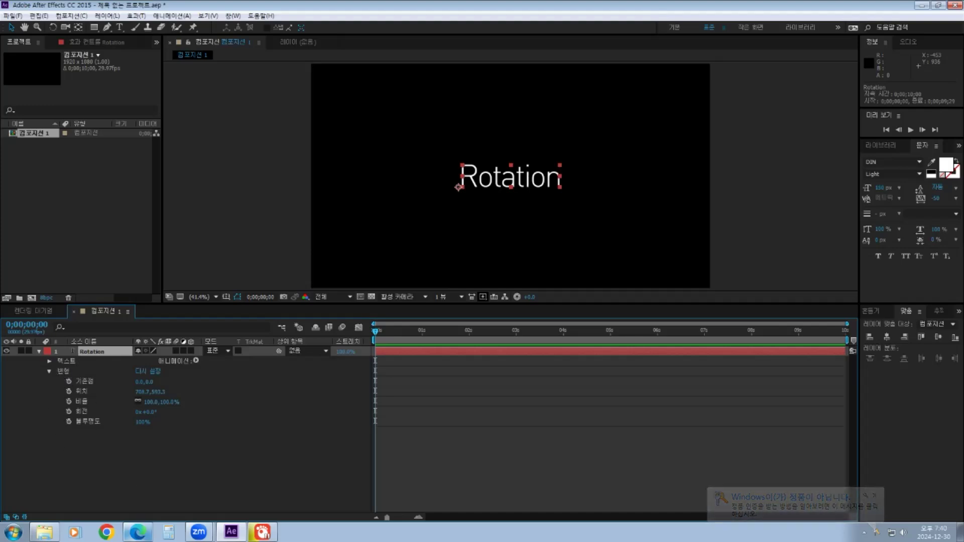
Switch to the browser, open the keyboard shortcuts post on the café's After Effects board, and examine the layer property shortcuts, especially Rotation
{"action": "left_click", "coordinate": [137, 532]}
{"action": "left_click", "coordinate": [316, 7]}
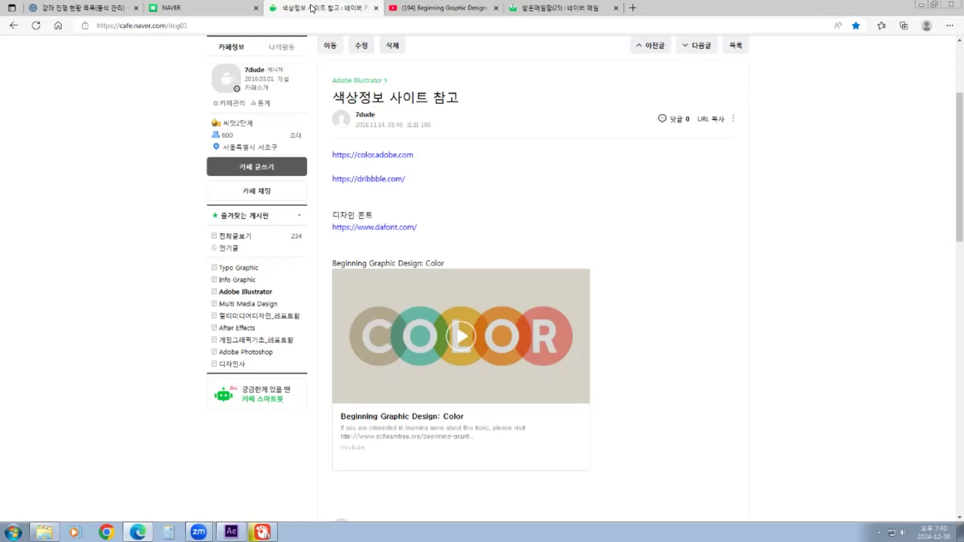
{"action": "left_click", "coordinate": [239, 328]}
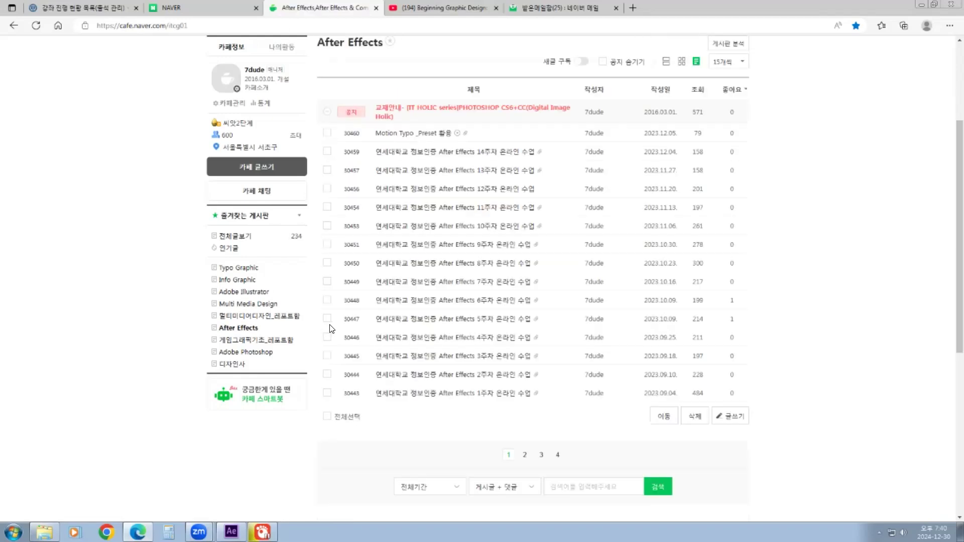
{"action": "left_click", "coordinate": [525, 459]}
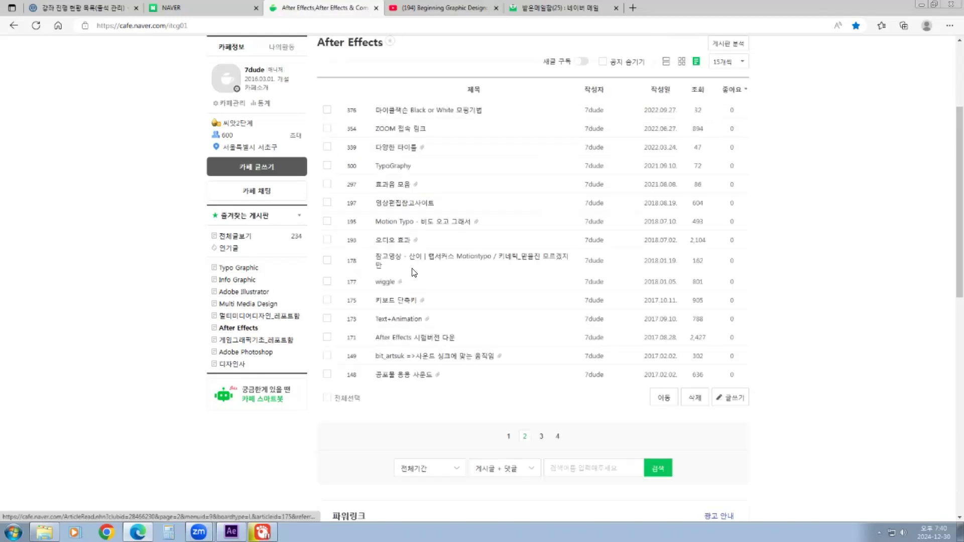
{"action": "left_click", "coordinate": [395, 306]}
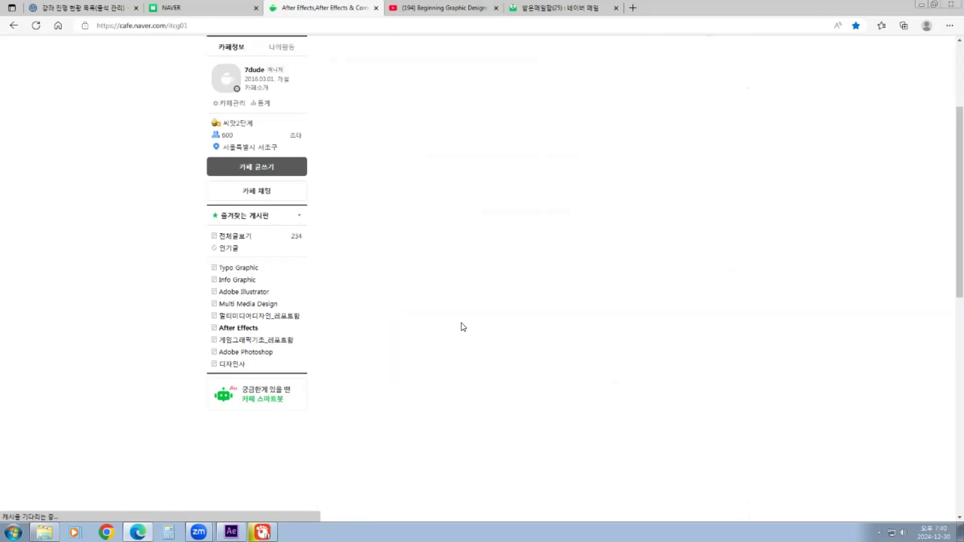
{"action": "scroll", "coordinate": [483, 323], "scroll_direction": "down", "scroll_amount": 4}
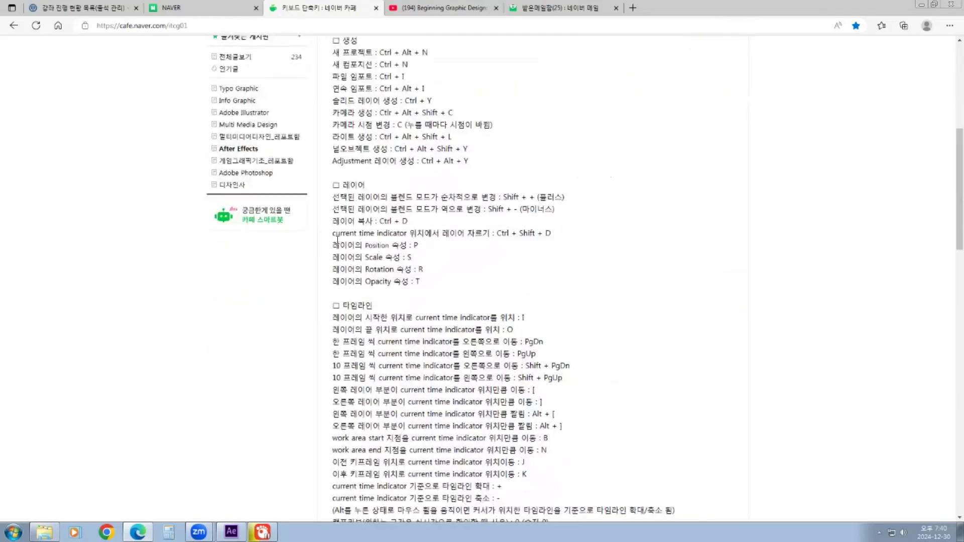
{"action": "left_click_drag", "start_coordinate": [331, 242], "coordinate": [434, 283]}
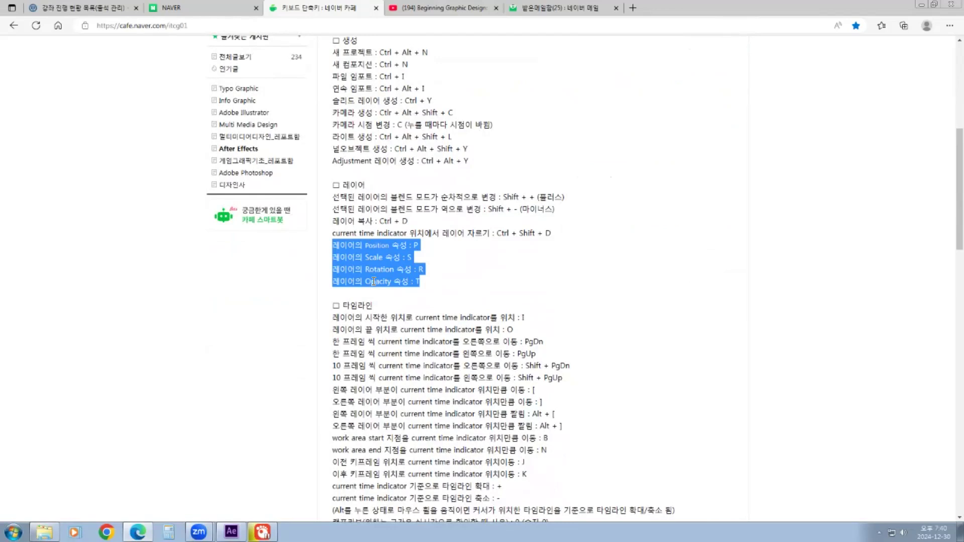
{"action": "left_click", "coordinate": [337, 275]}
{"action": "left_click_drag", "start_coordinate": [333, 268], "coordinate": [435, 277]}
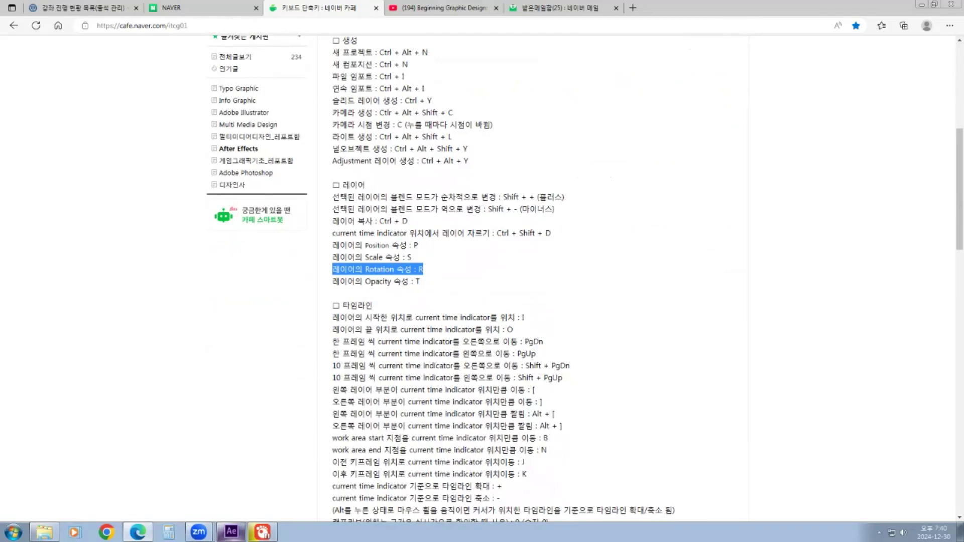
Return to After Effects, show only the Rotation layer's rotation property, and add its first keyframe at 0 seconds
{"action": "left_click", "coordinate": [231, 531]}
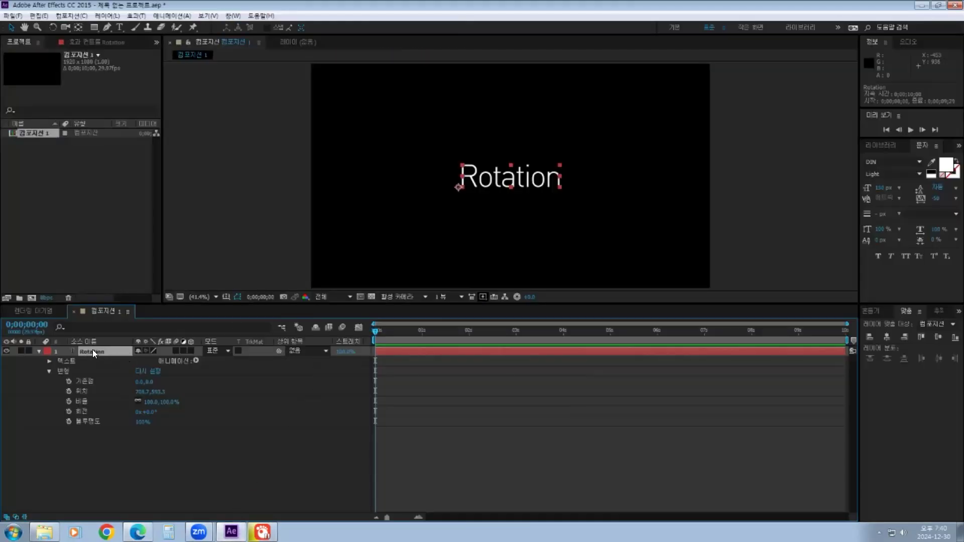
{"action": "key", "text": "r"}
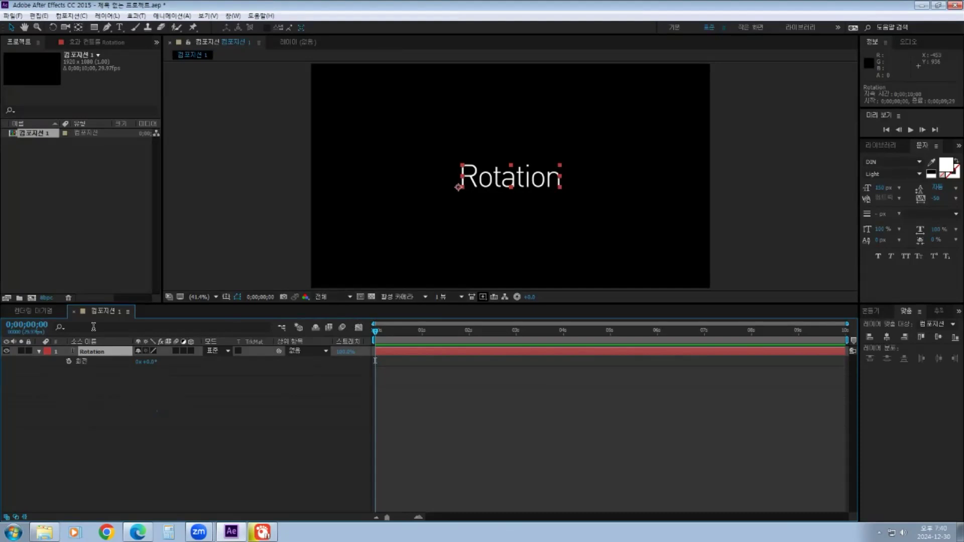
{"action": "left_click", "coordinate": [68, 361]}
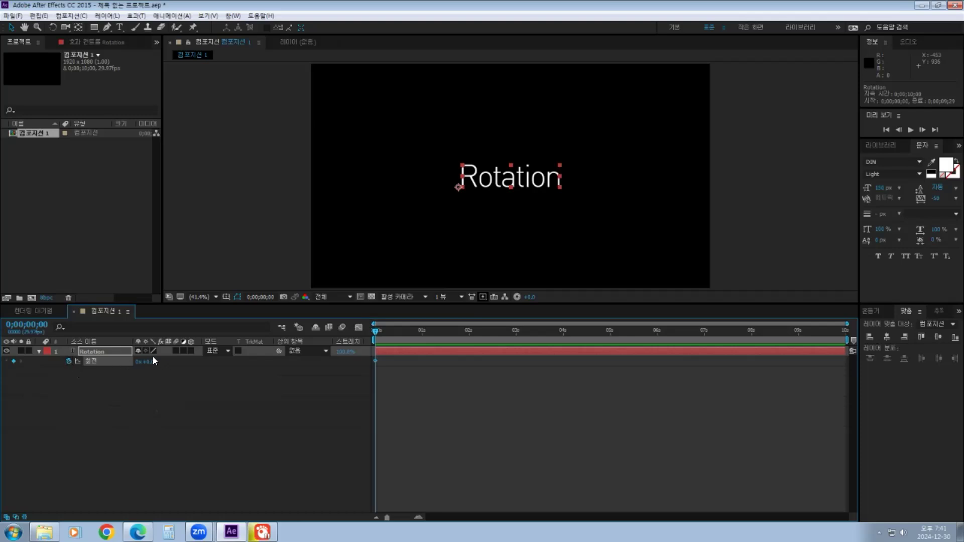
Add a second rotation keyframe of 3 full revolutions at 0;00;02;00 on the Rotation layer
{"action": "left_click_drag", "start_coordinate": [372, 331], "coordinate": [466, 346]}
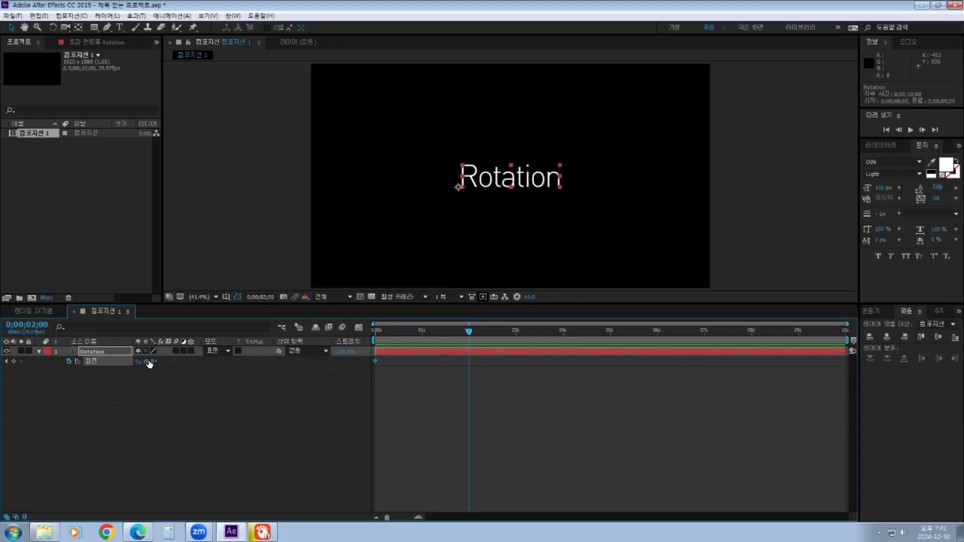
{"action": "left_click_drag", "start_coordinate": [150, 362], "coordinate": [157, 362]}
{"action": "key", "text": "ctrl+z"}
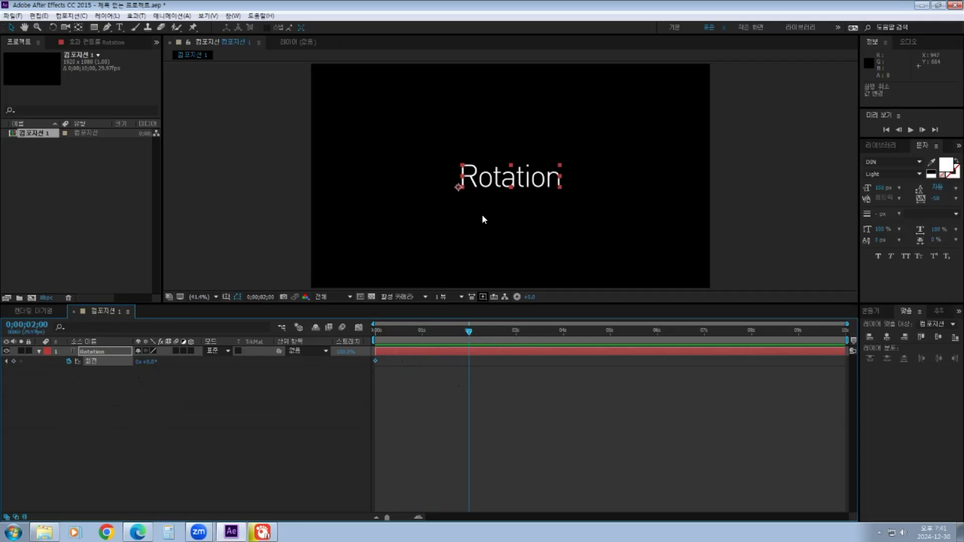
{"action": "left_click", "coordinate": [135, 362]}
{"action": "type", "text": "3"}
{"action": "left_click", "coordinate": [475, 364]}
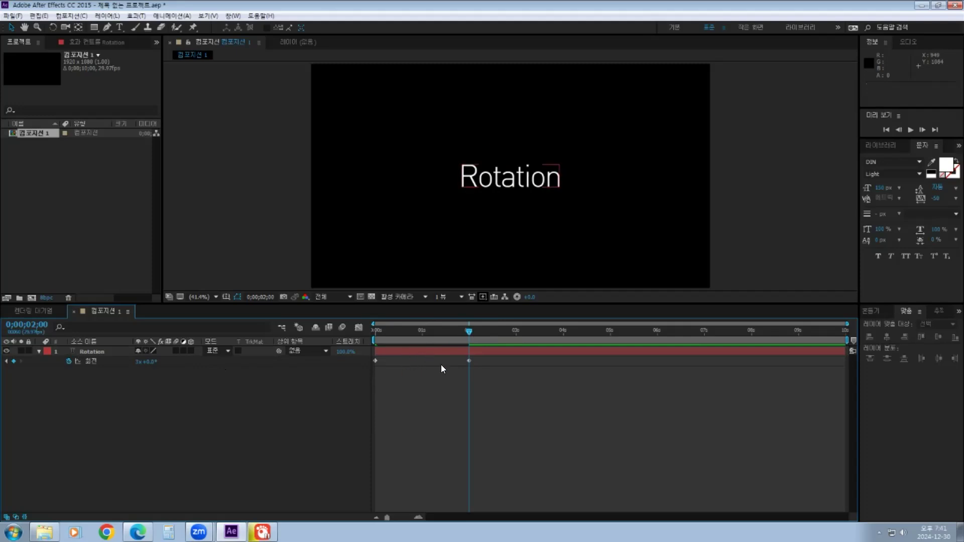
Scrub through the first two seconds to preview the text's rotation between its two keyframes
{"action": "mouse_move", "coordinate": [469, 328]}
{"action": "left_mouse_down"}
{"action": "mouse_move", "coordinate": [367, 335]}
{"action": "mouse_move", "coordinate": [469, 334]}
{"action": "left_mouse_up"}
{"action": "left_click", "coordinate": [376, 361]}
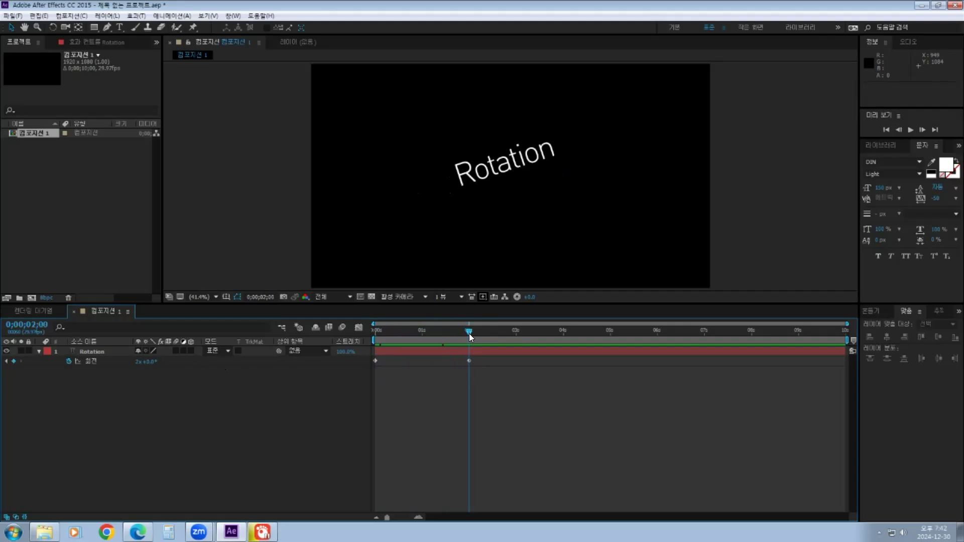
Set the Rotation layer's second rotation keyframe at 0;00;02;00 to 5 full revolutions and scrub back to check the faster spin
{"action": "left_click", "coordinate": [470, 361]}
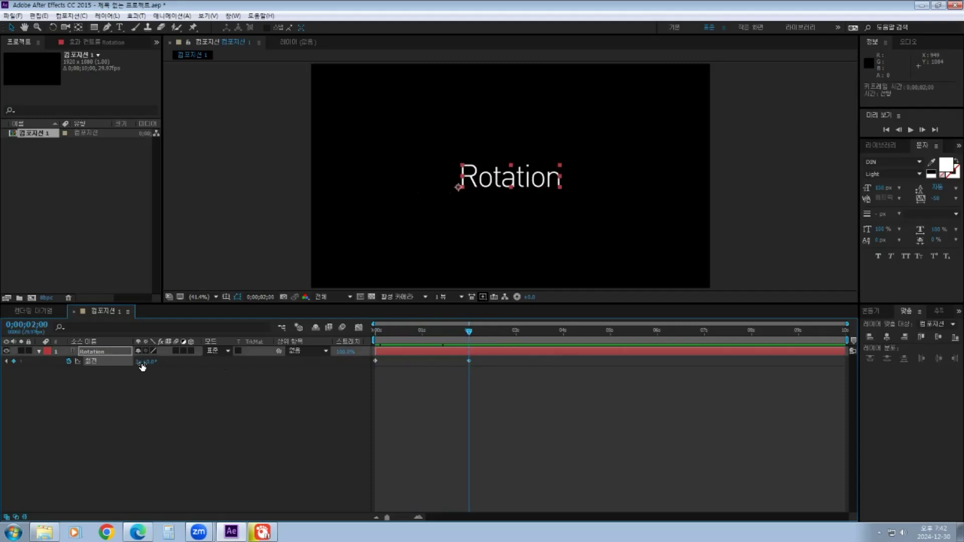
{"action": "type", "text": "5"}
{"action": "left_click", "coordinate": [452, 382]}
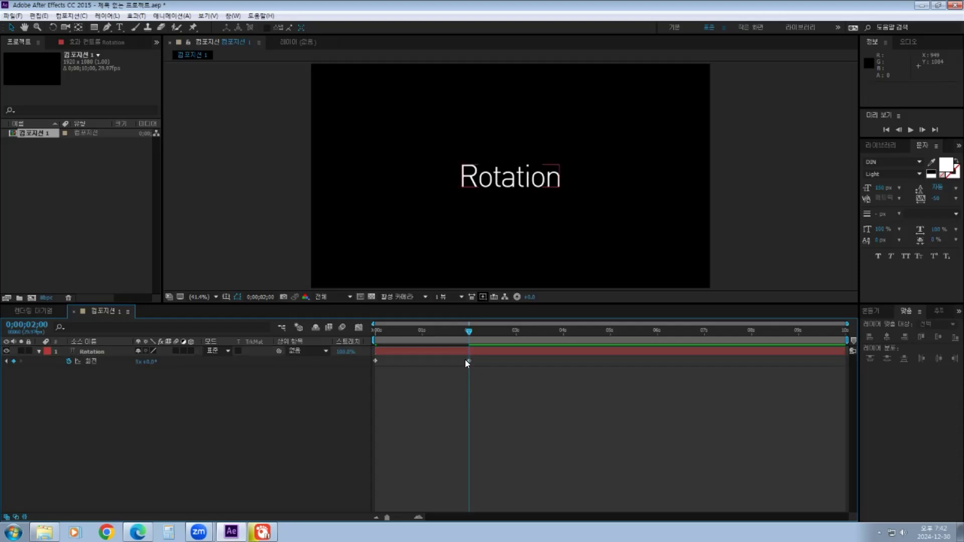
{"action": "left_click_drag", "start_coordinate": [469, 329], "coordinate": [430, 355]}
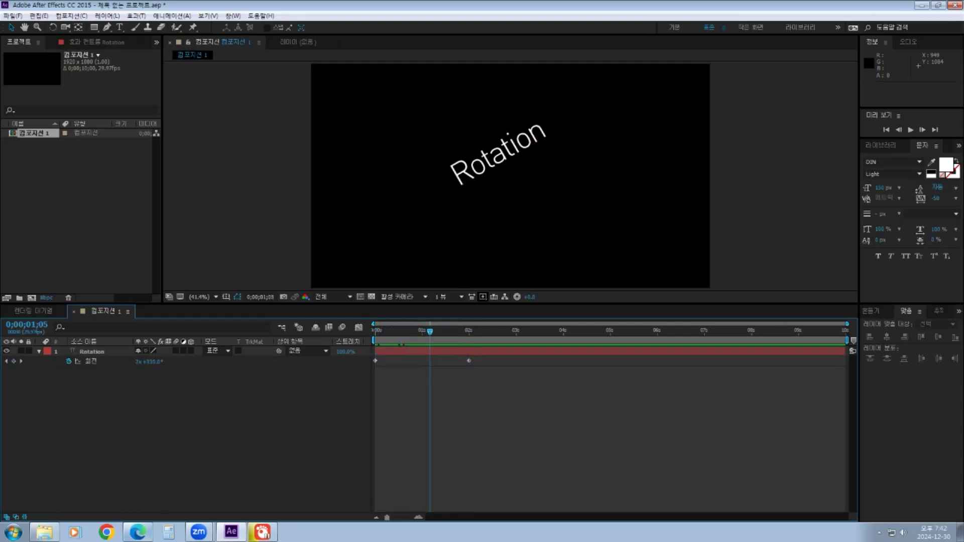
Switch to the browser, examine the timeline shortcuts for moving to the previous and next keyframes, and return to After Effects
{"action": "left_click", "coordinate": [137, 531]}
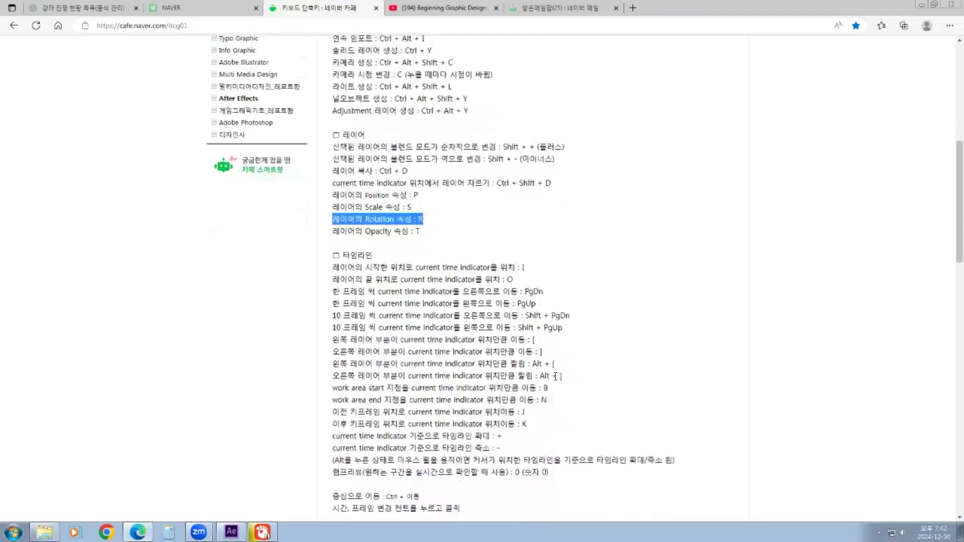
{"action": "scroll", "coordinate": [556, 376], "scroll_direction": "down", "scroll_amount": 2}
{"action": "left_click_drag", "start_coordinate": [332, 316], "coordinate": [542, 330]}
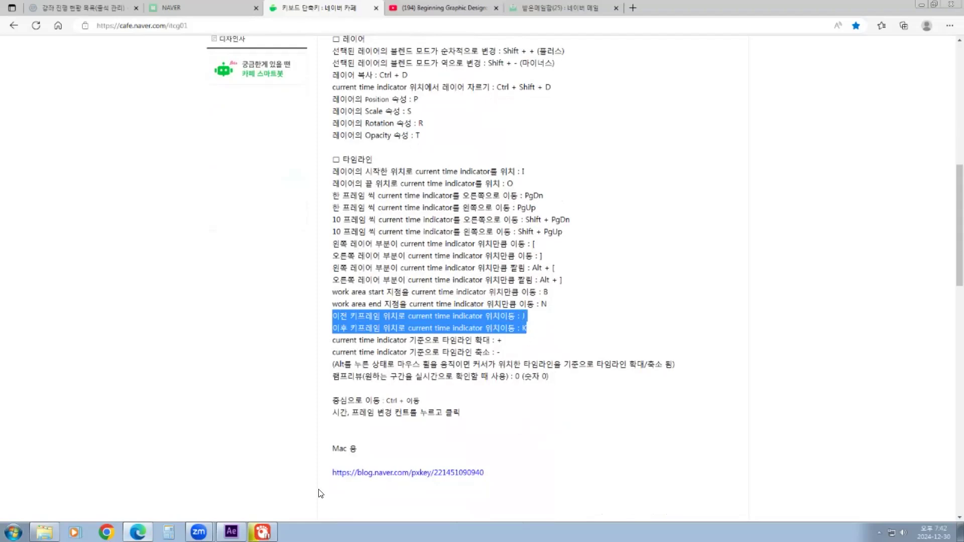
{"action": "key", "text": "alt+Tab"}
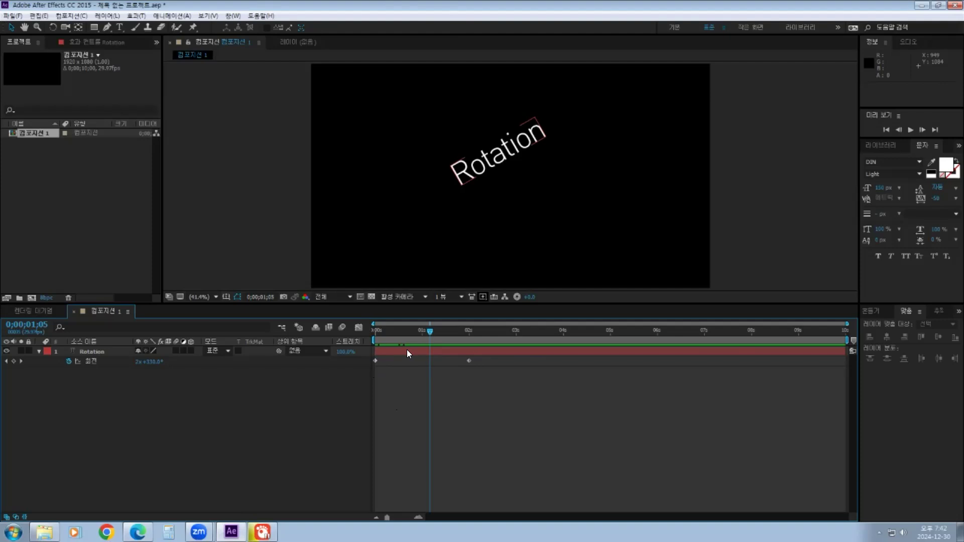
Trim the end of the Rotation layer to its second rotation keyframe at 0;00;02;00
{"action": "key", "text": "Home"}
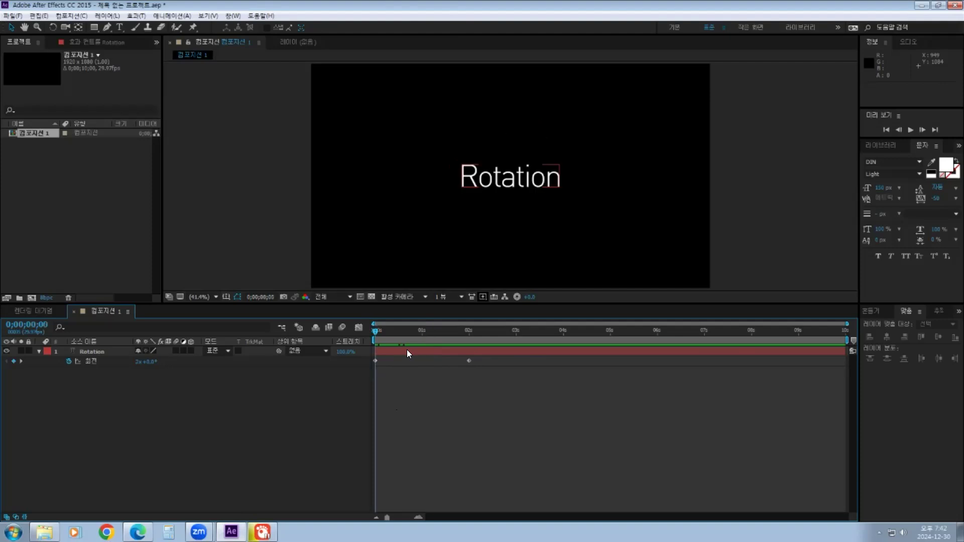
{"action": "key", "text": "k"}
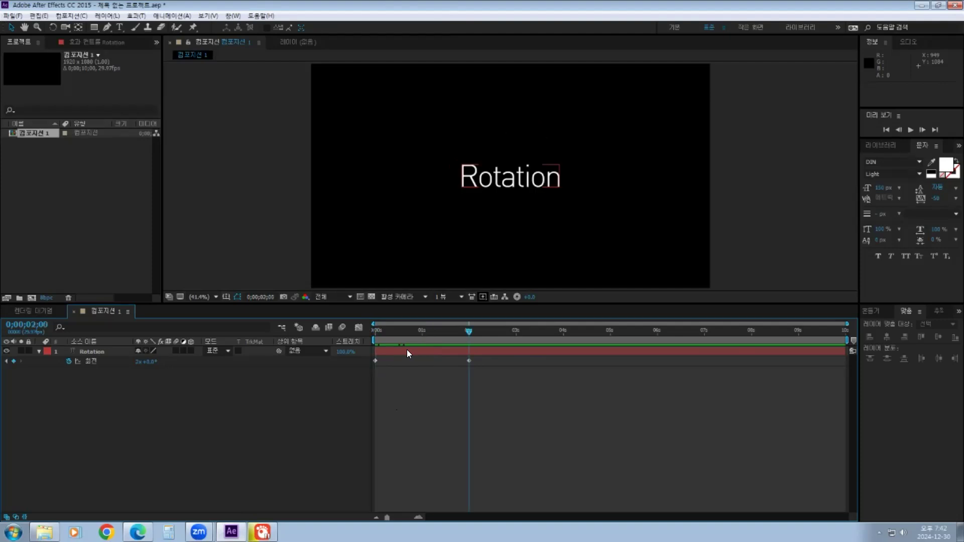
{"action": "left_click", "coordinate": [483, 354]}
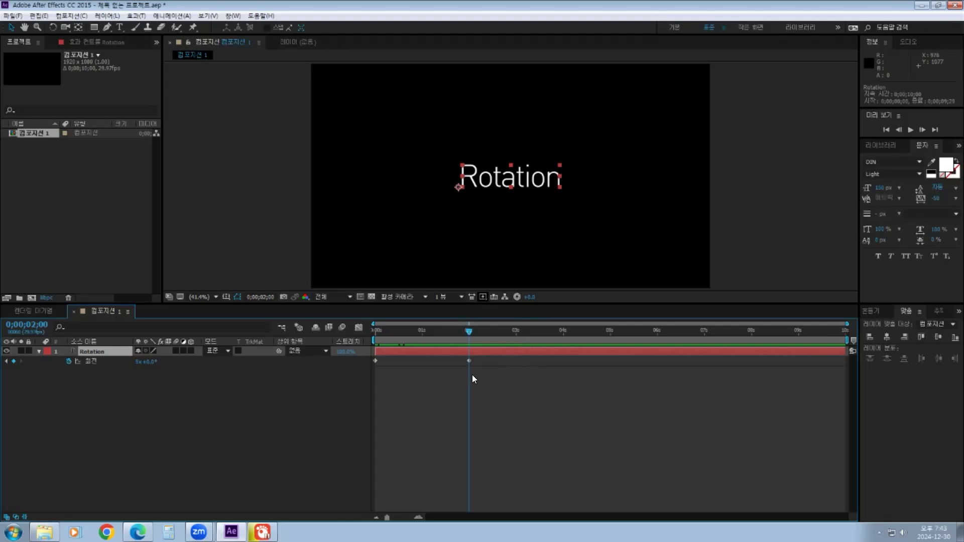
{"action": "key", "text": "alt+bracketright"}
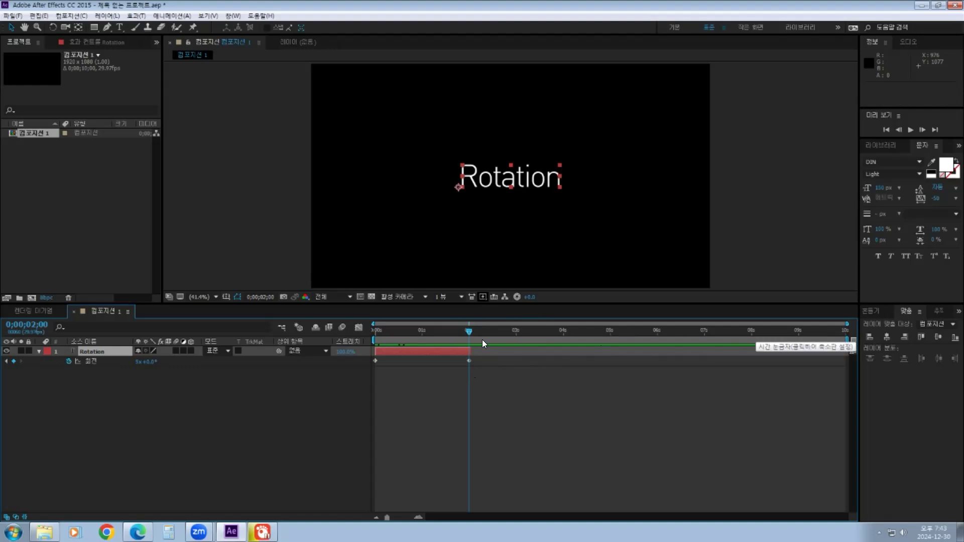
Scrub the trimmed Rotation layer and move between its two rotation keyframes, ending at 0 seconds
{"action": "left_click_drag", "start_coordinate": [469, 330], "coordinate": [450, 355]}
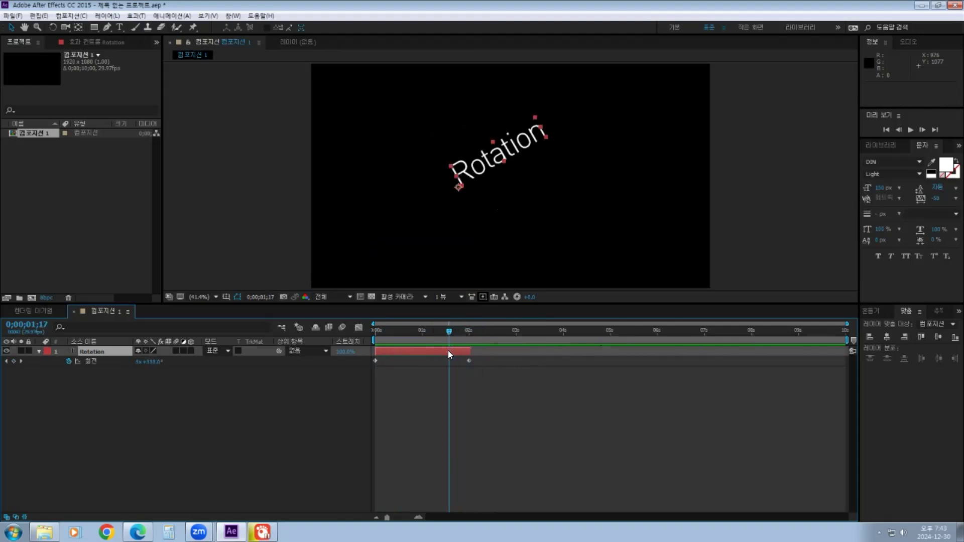
{"action": "left_click", "coordinate": [439, 351]}
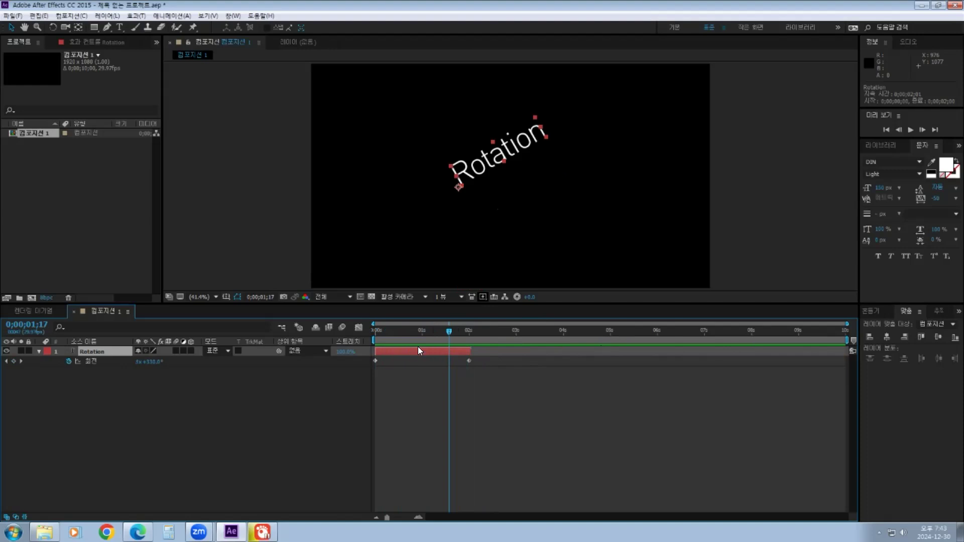
{"action": "key", "text": "Home"}
{"action": "key", "text": "k"}
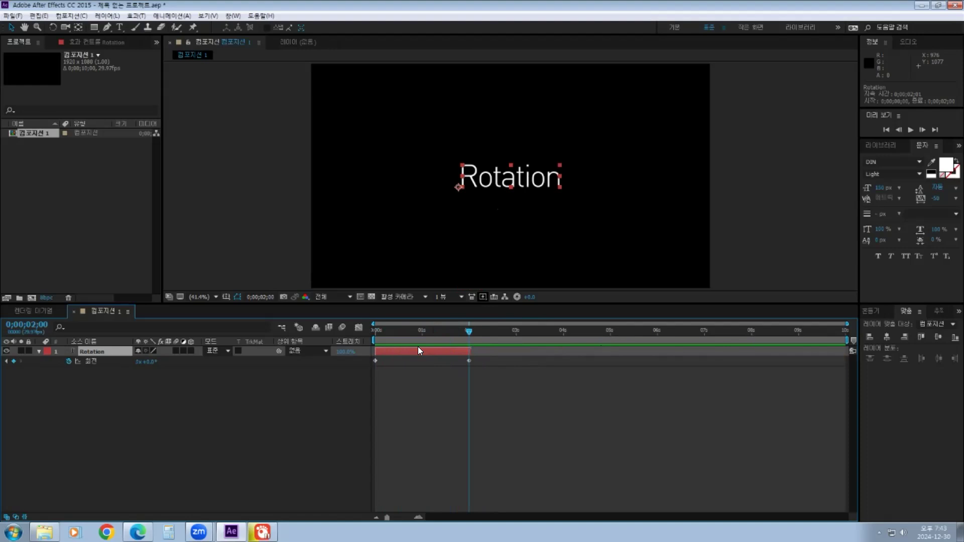
{"action": "key", "text": "j"}
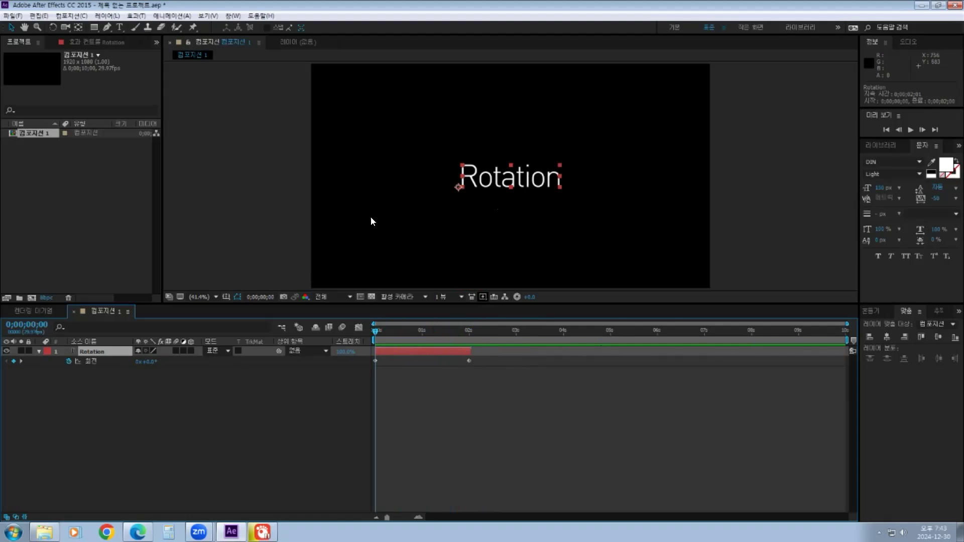
Duplicate the trimmed Rotation text layer together with its keyframes
{"action": "left_click", "coordinate": [110, 390]}
{"action": "left_click", "coordinate": [92, 351]}
{"action": "left_click", "coordinate": [35, 17]}
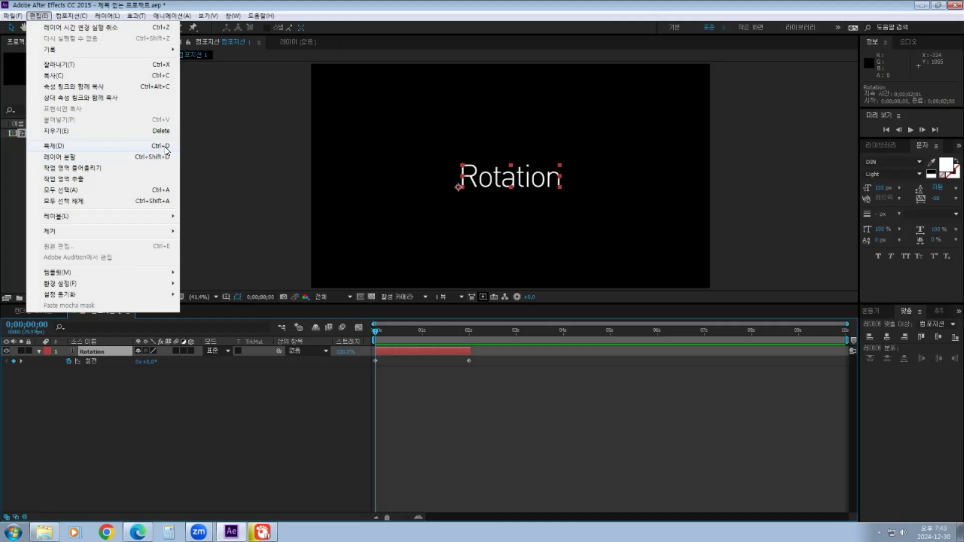
{"action": "left_click", "coordinate": [213, 441]}
{"action": "left_click", "coordinate": [82, 351]}
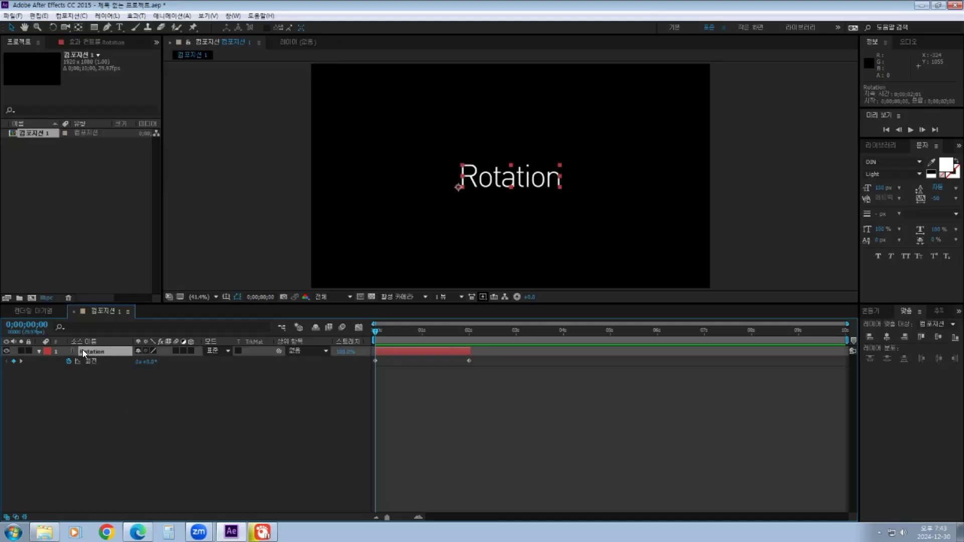
{"action": "key", "text": "ctrl+d"}
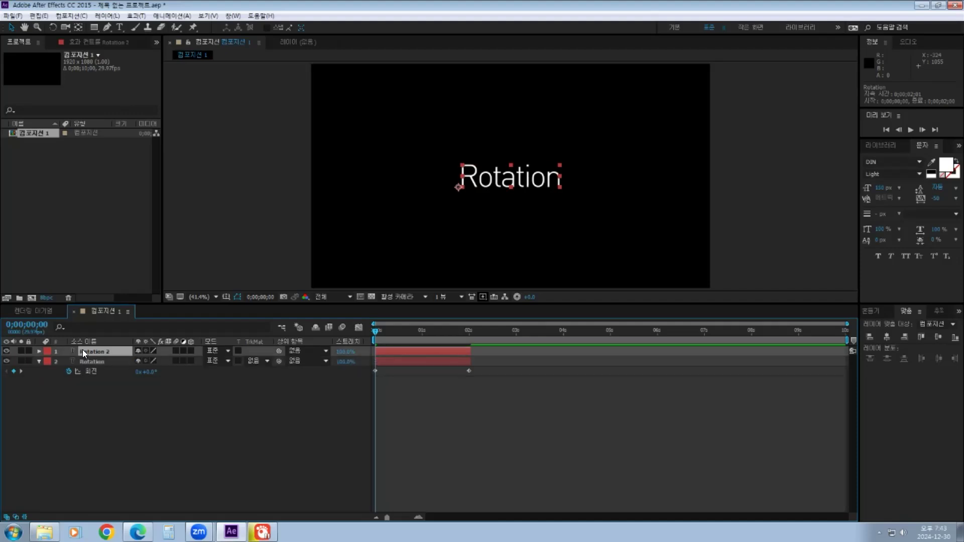
Show the duplicate layer's keyframed properties and move the layer in time so it starts at 0;00;02;14
{"action": "left_click", "coordinate": [396, 414]}
{"action": "left_click", "coordinate": [414, 353]}
{"action": "key", "text": "u"}
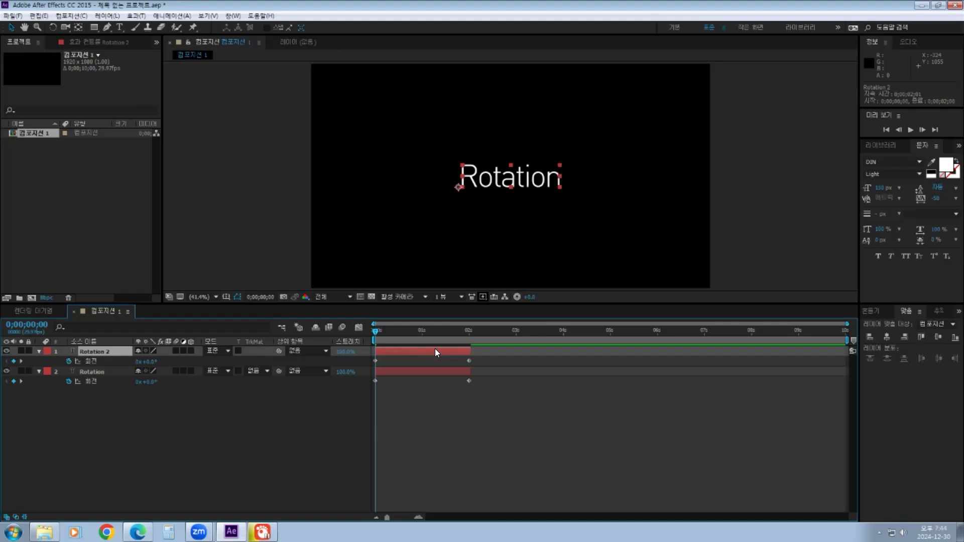
{"action": "left_click_drag", "start_coordinate": [396, 353], "coordinate": [514, 354]}
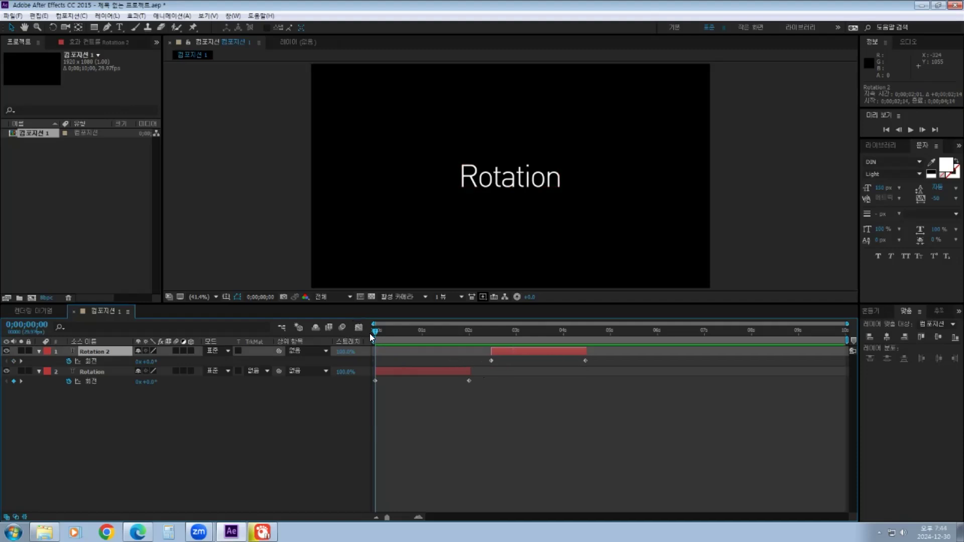
Enable motion blur for the composition and the original Rotation layer, and scrub through its spin to check the blur
{"action": "left_click_drag", "start_coordinate": [375, 332], "coordinate": [413, 332]}
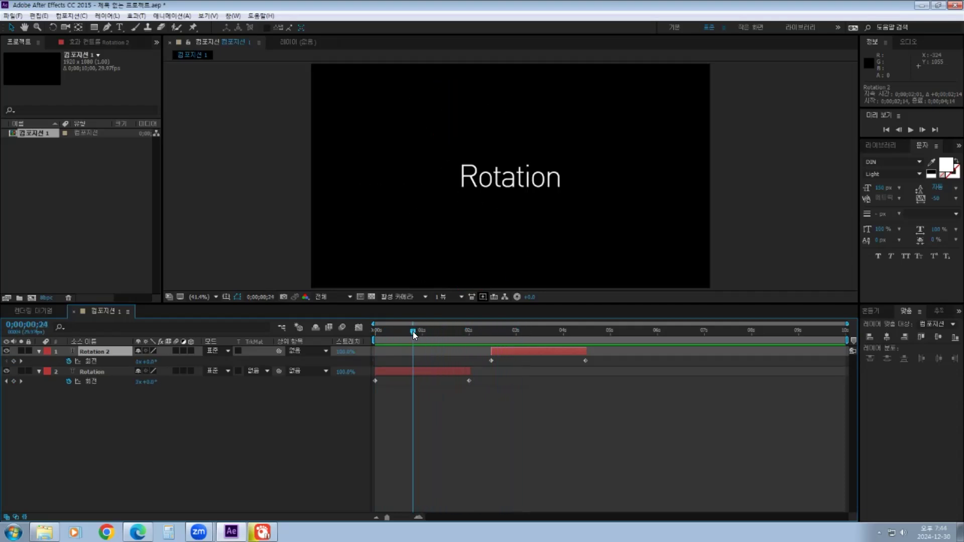
{"action": "left_click", "coordinate": [394, 371]}
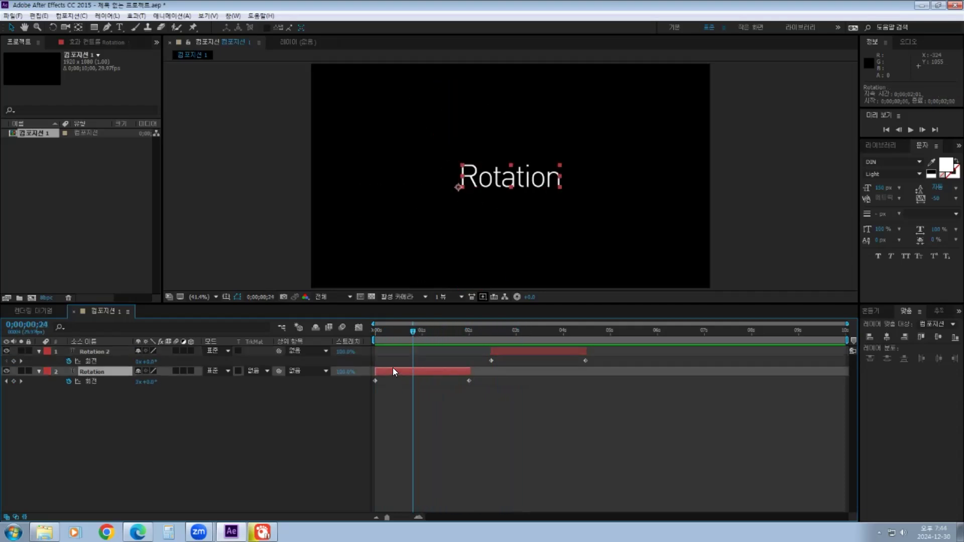
{"action": "mouse_move", "coordinate": [412, 328]}
{"action": "left_mouse_down"}
{"action": "mouse_move", "coordinate": [390, 333]}
{"action": "mouse_move", "coordinate": [425, 332]}
{"action": "mouse_move", "coordinate": [396, 332]}
{"action": "mouse_move", "coordinate": [428, 342]}
{"action": "mouse_move", "coordinate": [403, 345]}
{"action": "left_mouse_up"}
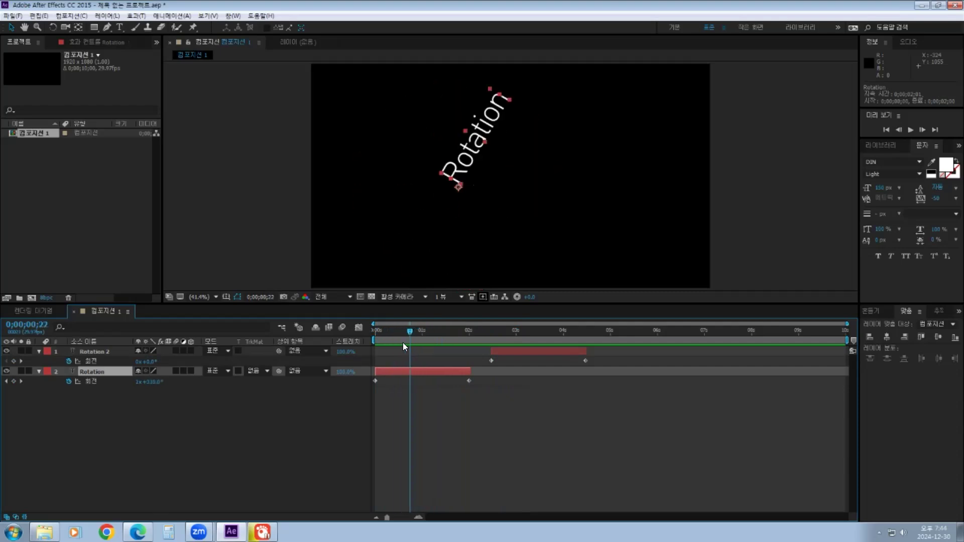
{"action": "mouse_move", "coordinate": [409, 335]}
{"action": "left_mouse_down"}
{"action": "mouse_move", "coordinate": [389, 333]}
{"action": "mouse_move", "coordinate": [413, 335]}
{"action": "left_mouse_up"}
{"action": "left_click", "coordinate": [341, 328]}
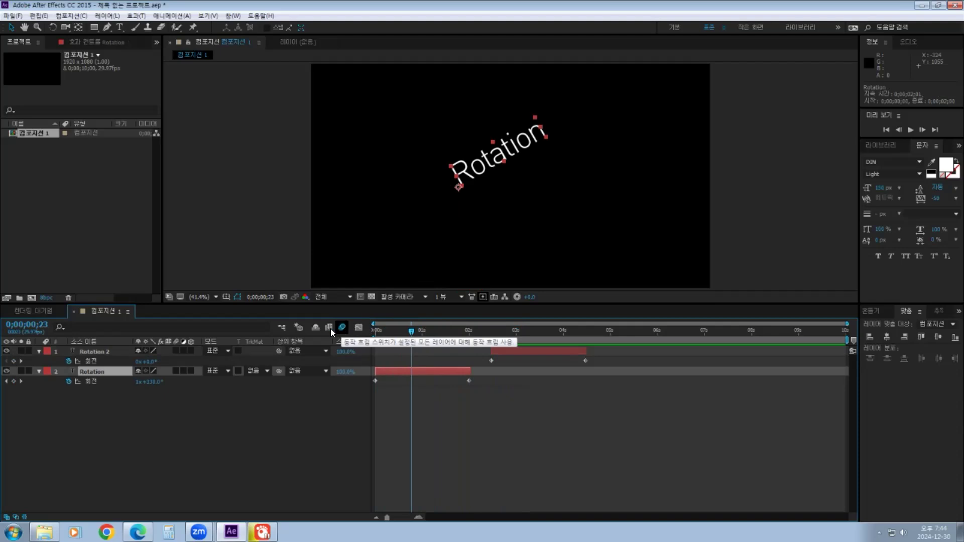
{"action": "left_click", "coordinate": [175, 370]}
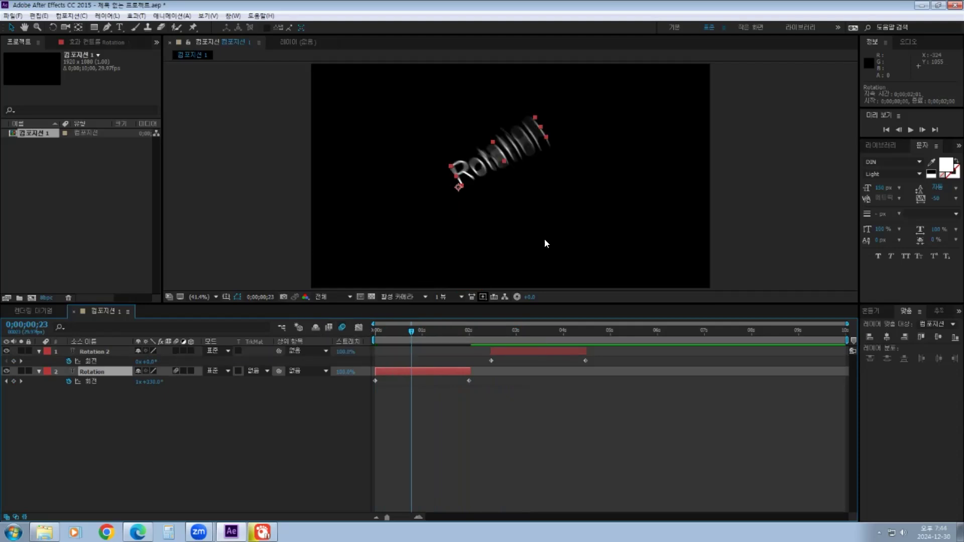
{"action": "left_click", "coordinate": [176, 371]}
{"action": "left_click", "coordinate": [177, 370]}
{"action": "left_click_drag", "start_coordinate": [406, 332], "coordinate": [387, 335]}
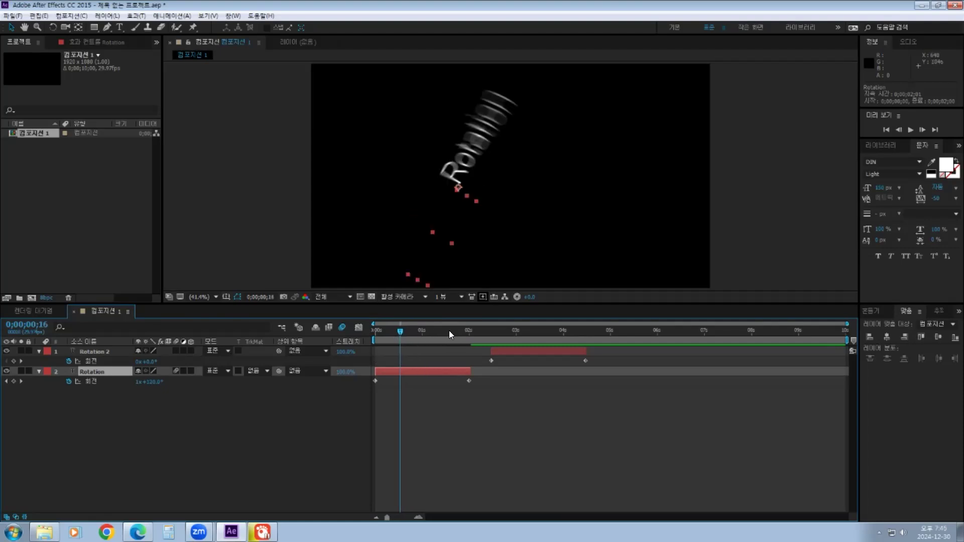
Turn on motion blur for the Rotation 2 layer and check it at about 3 seconds
{"action": "left_click_drag", "start_coordinate": [413, 329], "coordinate": [524, 327]}
{"action": "left_click", "coordinate": [505, 348]}
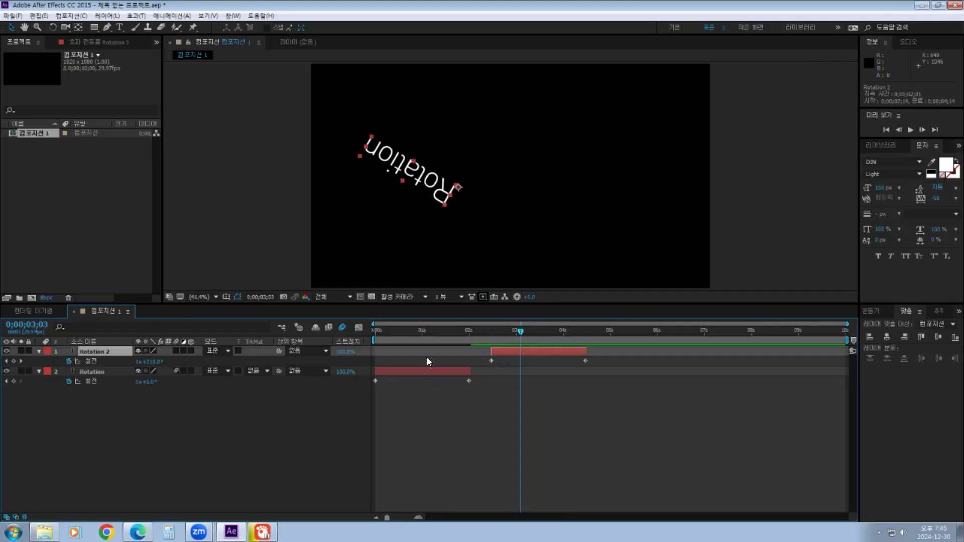
{"action": "left_click", "coordinate": [175, 351]}
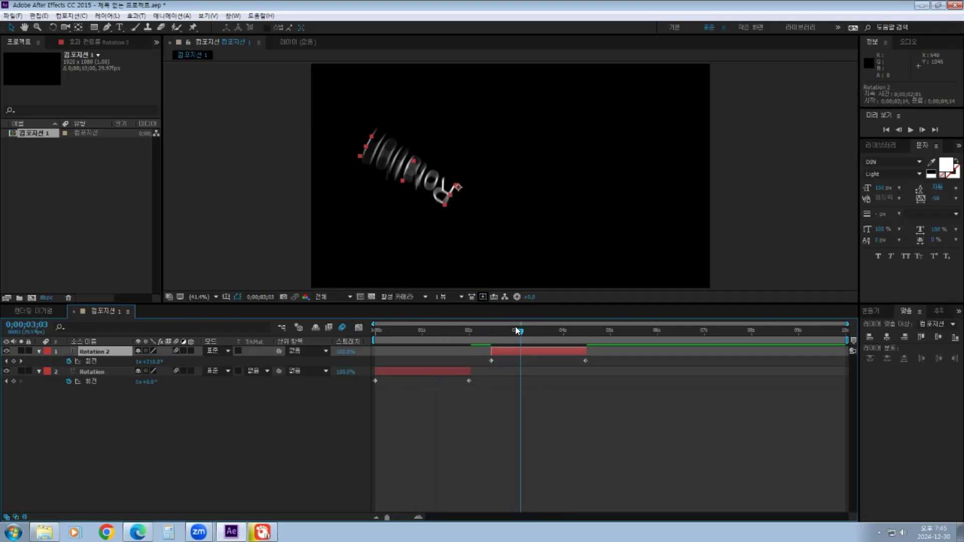
{"action": "mouse_move", "coordinate": [524, 329]}
{"action": "left_mouse_down"}
{"action": "mouse_move", "coordinate": [540, 331]}
{"action": "mouse_move", "coordinate": [392, 345]}
{"action": "mouse_move", "coordinate": [523, 346]}
{"action": "left_mouse_up"}
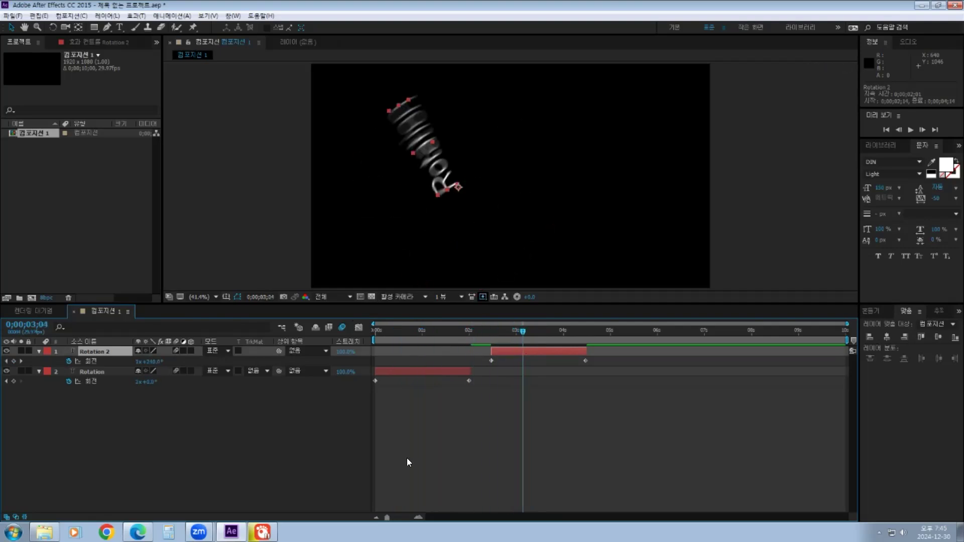
Play and pause rotation.mov in GOM Player to examine the blur and pivot point of both spins, and minimize the player
{"action": "left_click", "coordinate": [263, 531]}
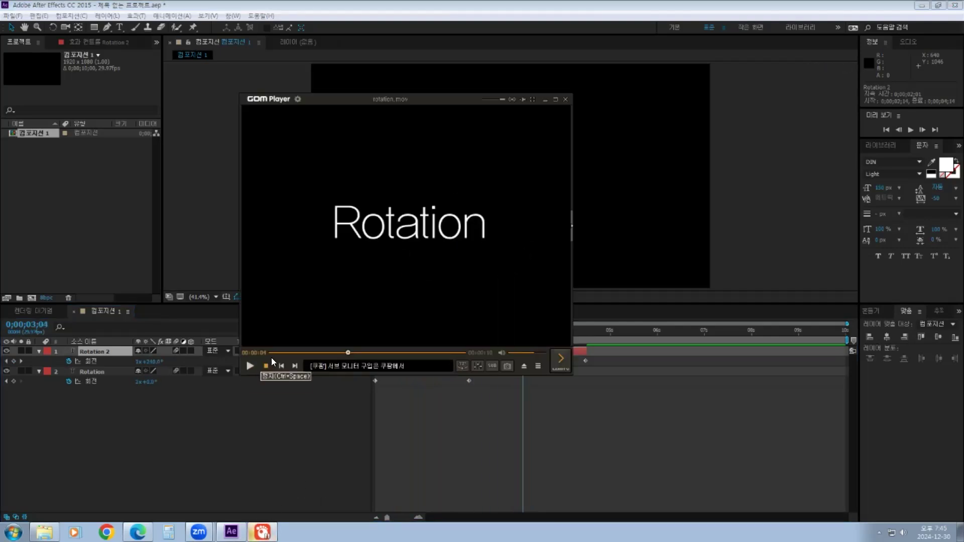
{"action": "left_click", "coordinate": [251, 365]}
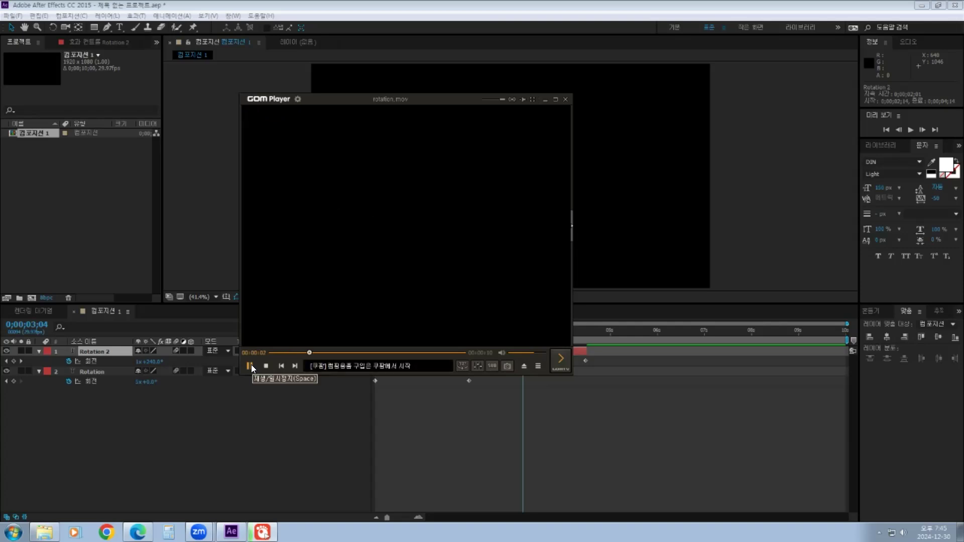
{"action": "left_click", "coordinate": [251, 364]}
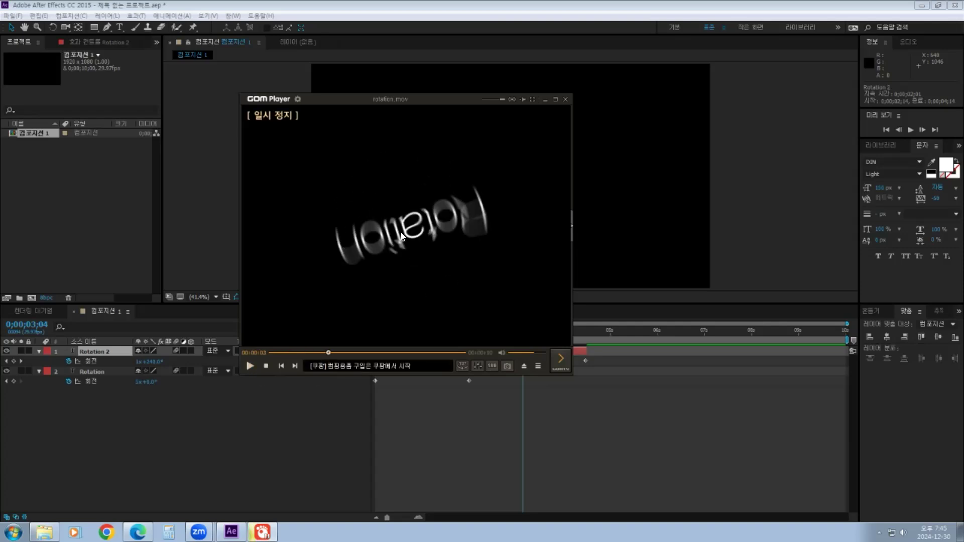
{"action": "left_click", "coordinate": [288, 352]}
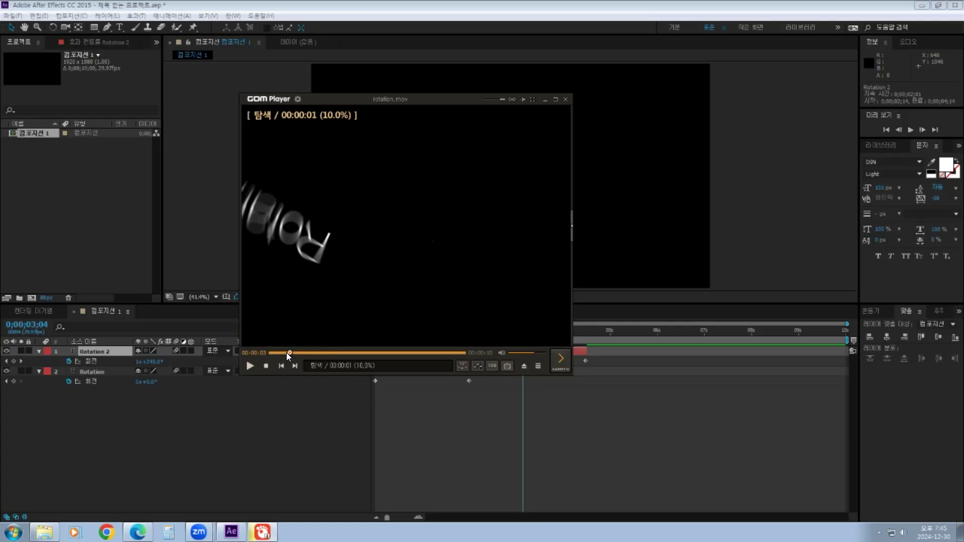
{"action": "left_click", "coordinate": [251, 367]}
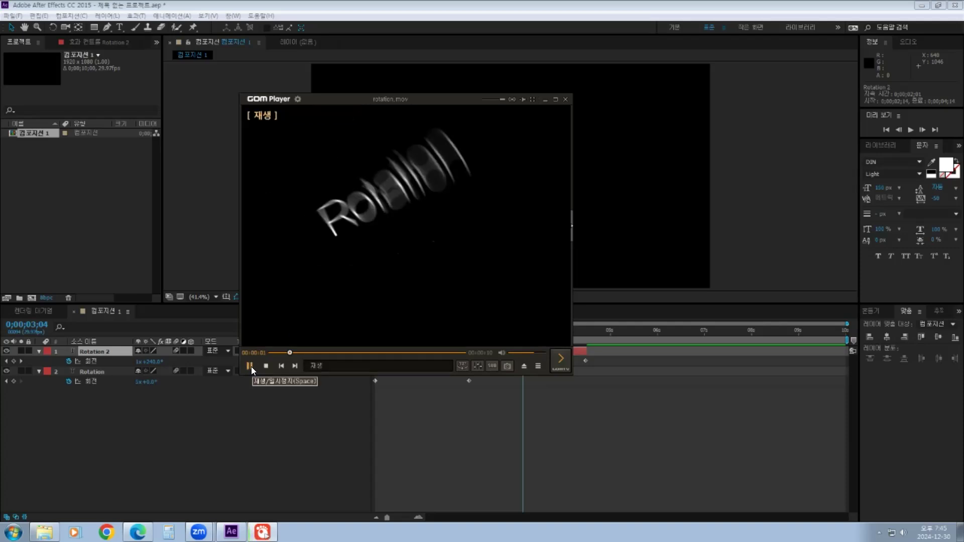
{"action": "left_click", "coordinate": [250, 366]}
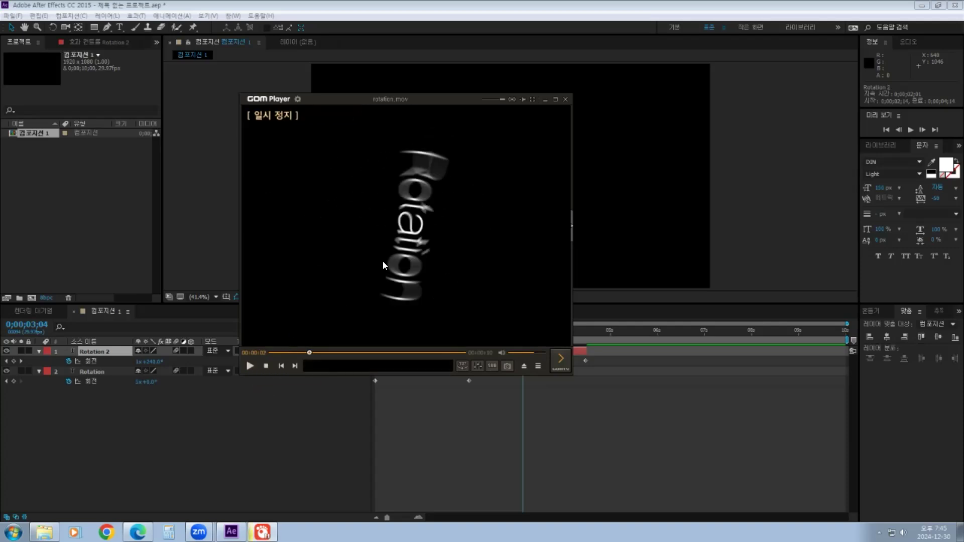
{"action": "left_click", "coordinate": [545, 100]}
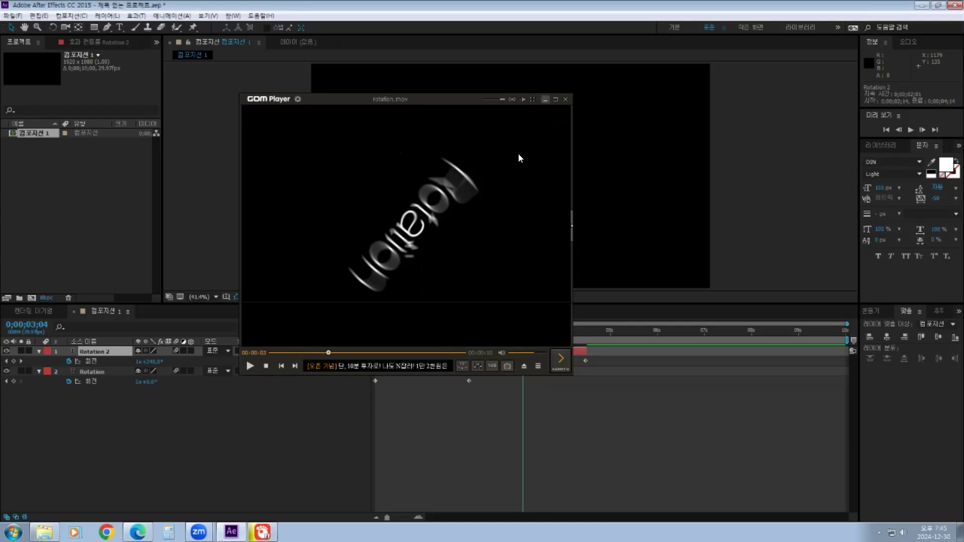
Move the Rotation 2 layer's anchor point to the centre of its text at the layer's start, and scrub through both spins to check the pivots
{"action": "mouse_move", "coordinate": [521, 332]}
{"action": "left_mouse_down"}
{"action": "mouse_move", "coordinate": [537, 334]}
{"action": "mouse_move", "coordinate": [529, 347]}
{"action": "mouse_move", "coordinate": [519, 331]}
{"action": "mouse_move", "coordinate": [535, 331]}
{"action": "mouse_move", "coordinate": [496, 340]}
{"action": "mouse_move", "coordinate": [571, 340]}
{"action": "mouse_move", "coordinate": [524, 349]}
{"action": "left_mouse_up"}
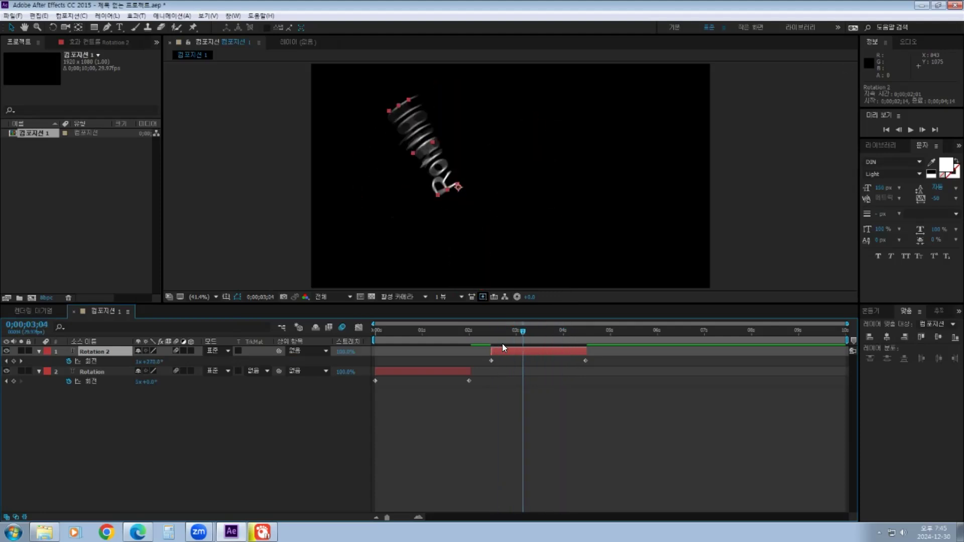
{"action": "key", "text": "i"}
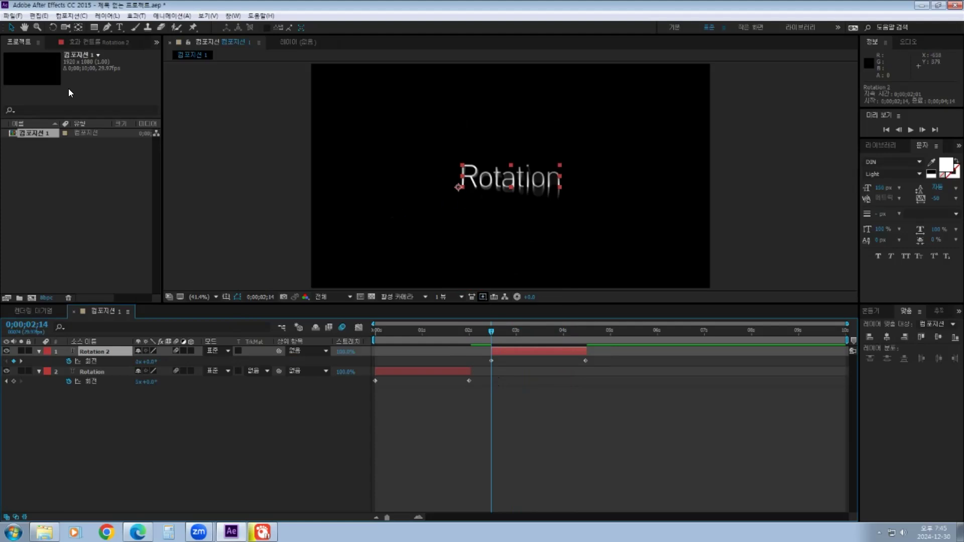
{"action": "left_click", "coordinate": [78, 26]}
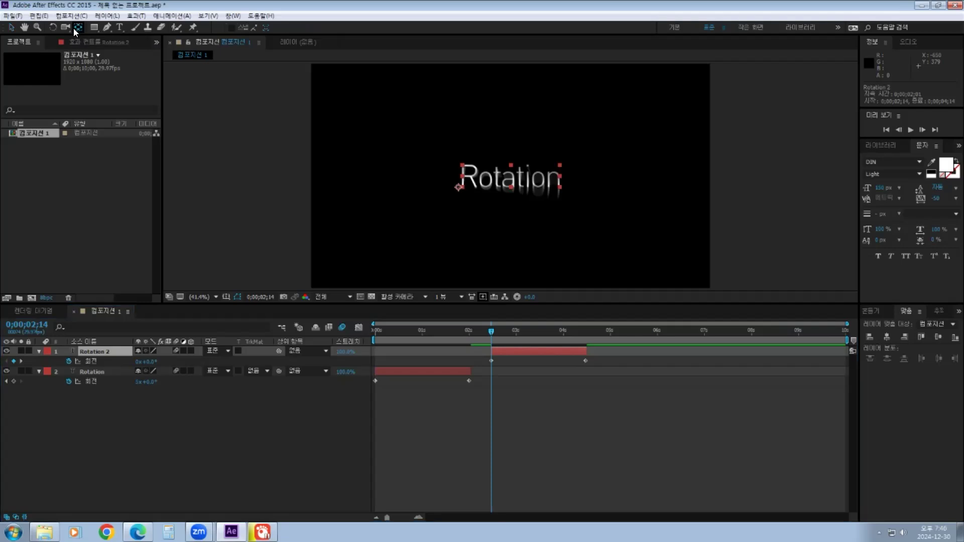
{"action": "left_click_drag", "start_coordinate": [459, 189], "coordinate": [511, 177]}
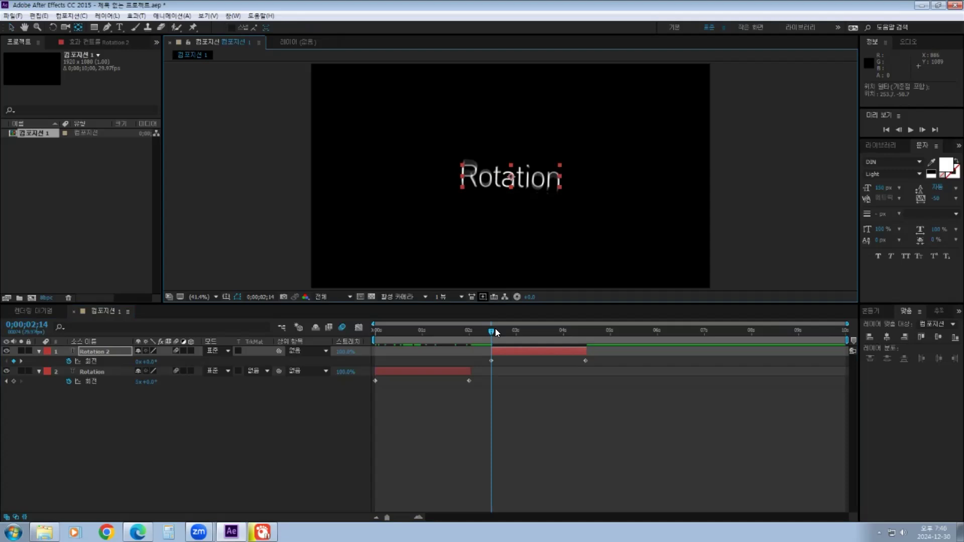
{"action": "left_click_drag", "start_coordinate": [492, 329], "coordinate": [461, 352]}
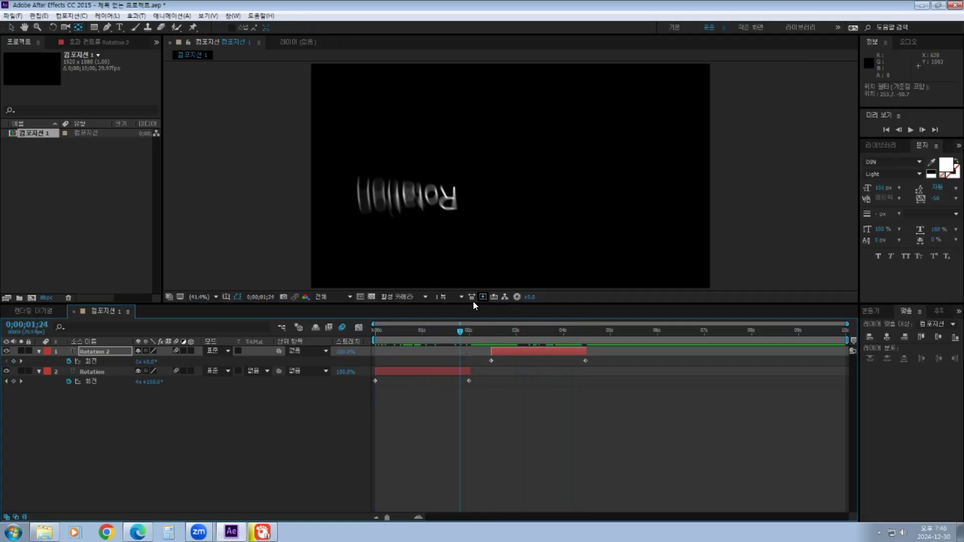
{"action": "left_click_drag", "start_coordinate": [458, 332], "coordinate": [480, 332]}
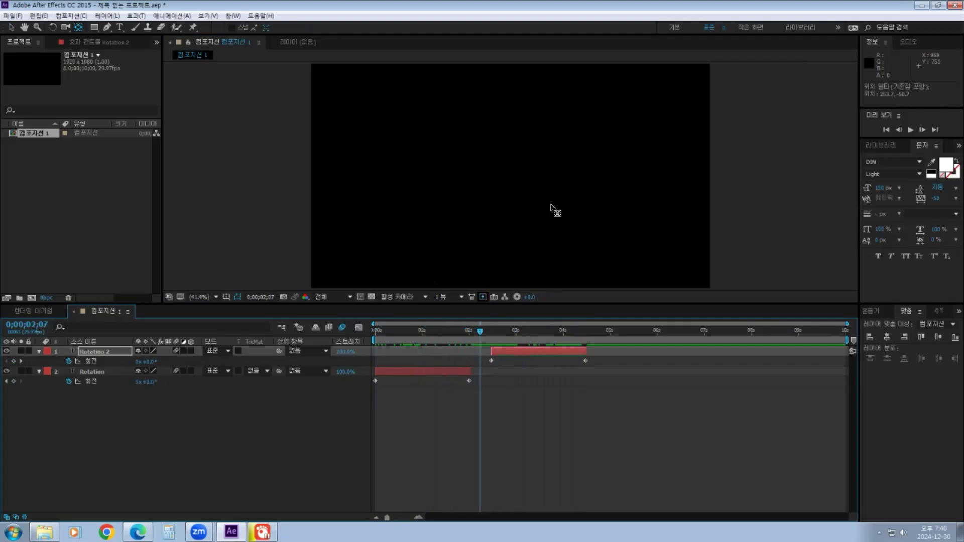
{"action": "left_click_drag", "start_coordinate": [481, 333], "coordinate": [582, 337]}
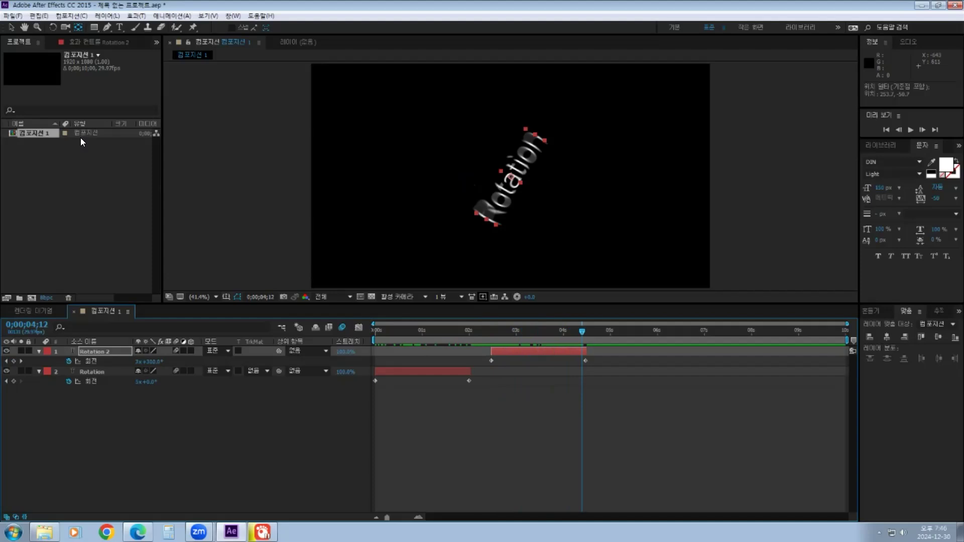
Save the project as 04 in the same folder as the existing 01 to 03 projects
{"action": "left_click", "coordinate": [13, 16]}
{"action": "left_click", "coordinate": [29, 108]}
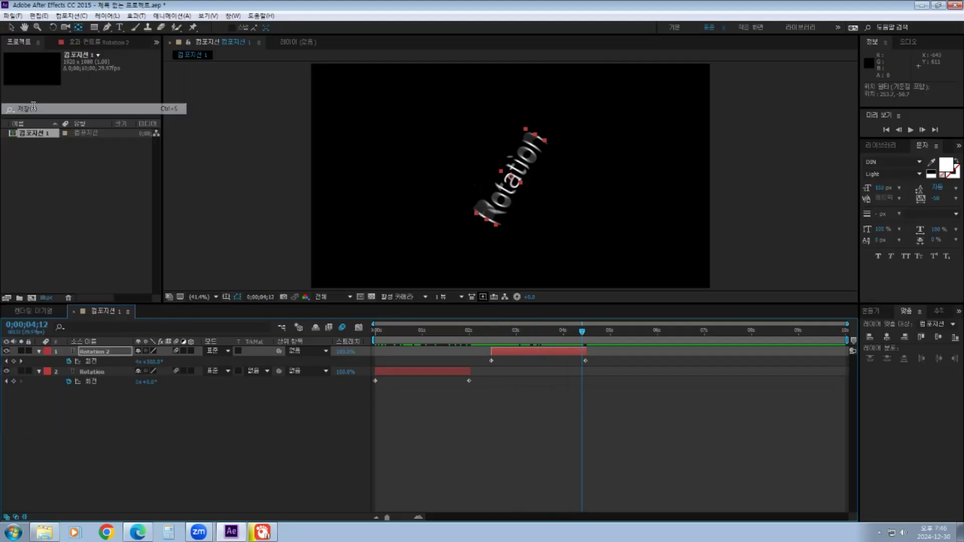
{"action": "left_click", "coordinate": [159, 145]}
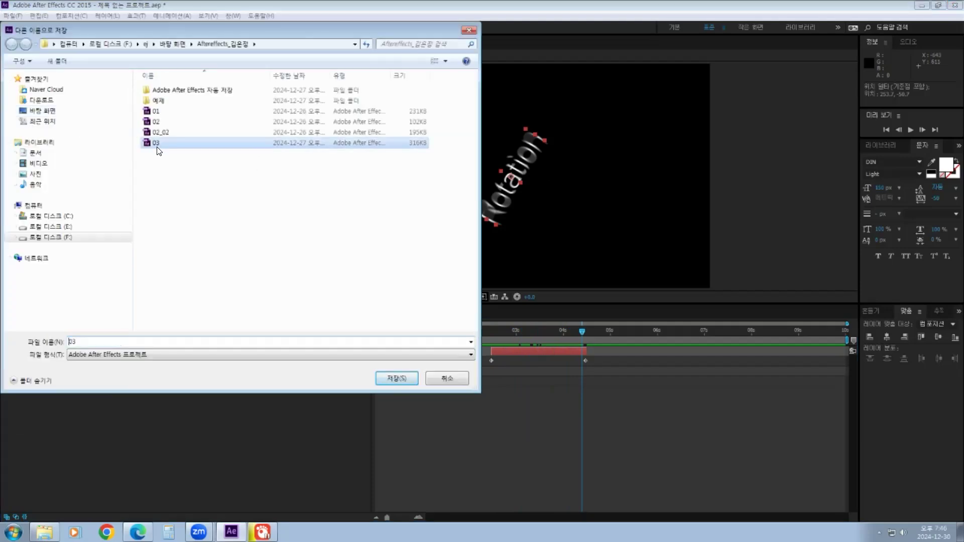
{"action": "double_click", "coordinate": [84, 342]}
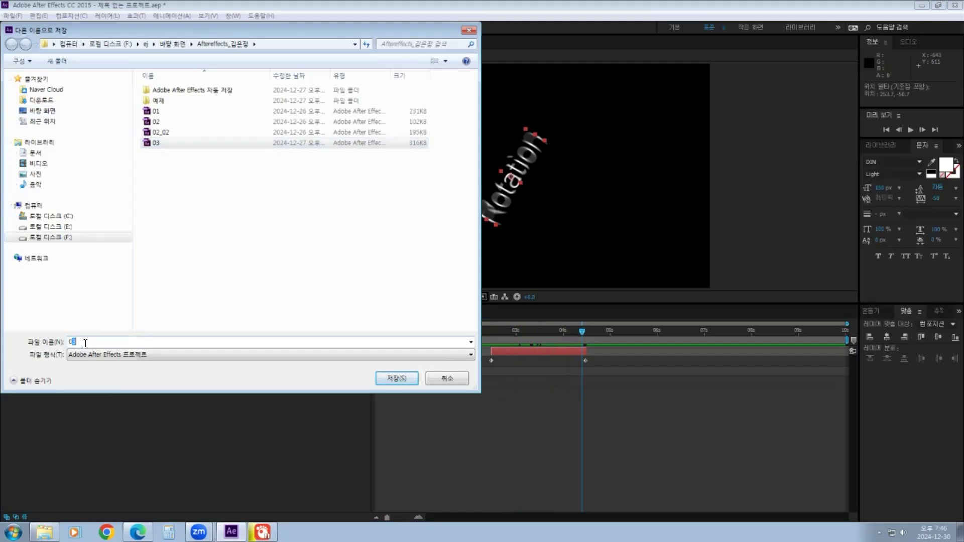
{"action": "type", "text": "4"}
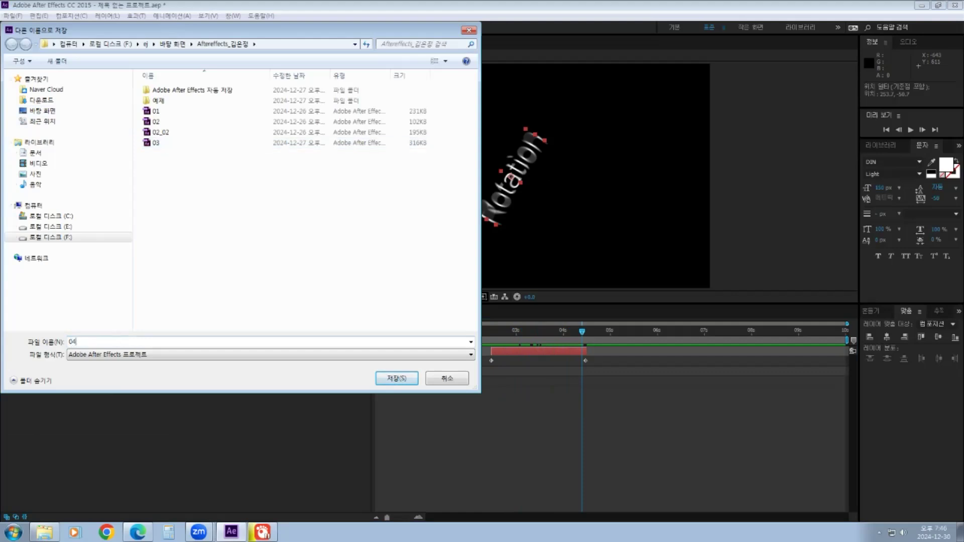
{"action": "left_click", "coordinate": [387, 380]}
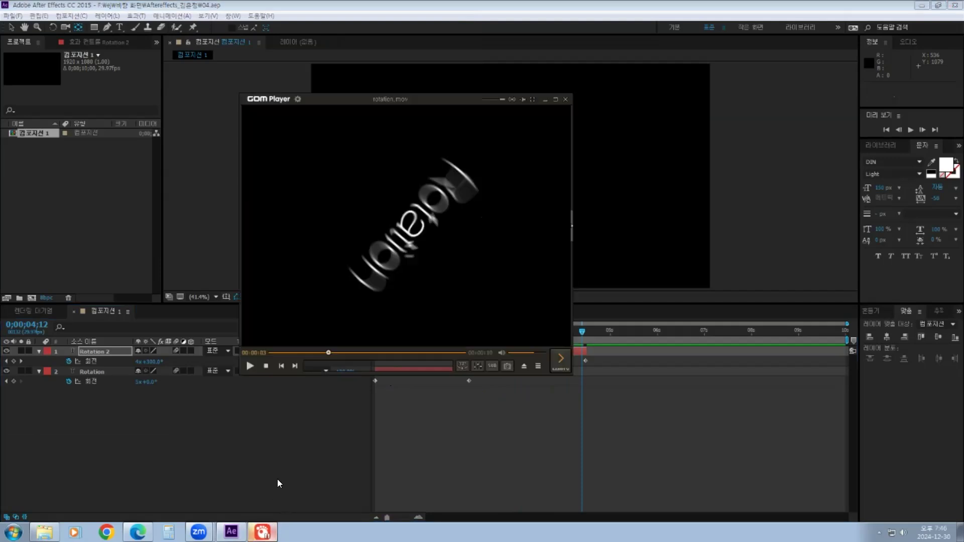
Switch to GOM Player, replay rotation.mov from about 3 to 5 seconds to examine how the text turns after the second spin, and minimize the player
{"action": "left_click", "coordinate": [252, 365]}
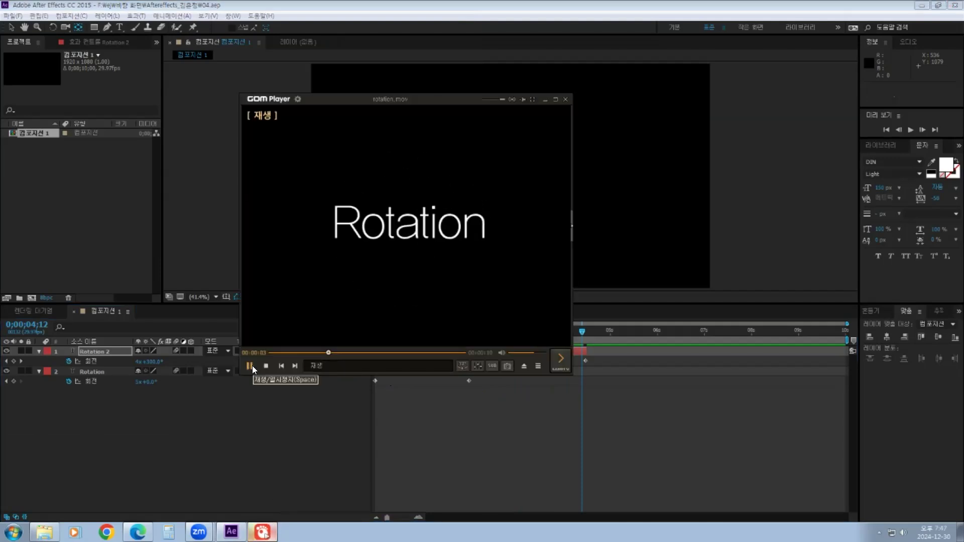
{"action": "left_click", "coordinate": [252, 366]}
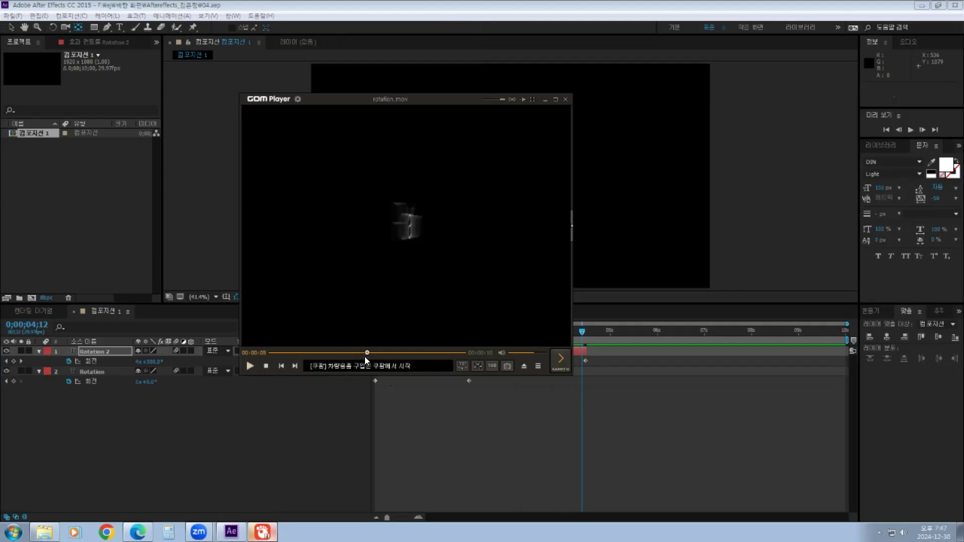
{"action": "left_click", "coordinate": [350, 352]}
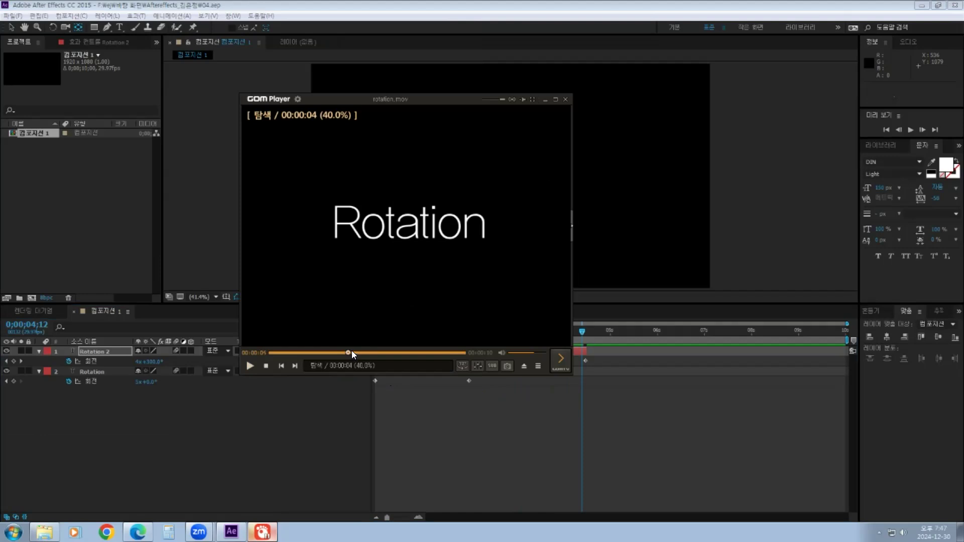
{"action": "left_click", "coordinate": [249, 365]}
{"action": "left_click", "coordinate": [249, 364]}
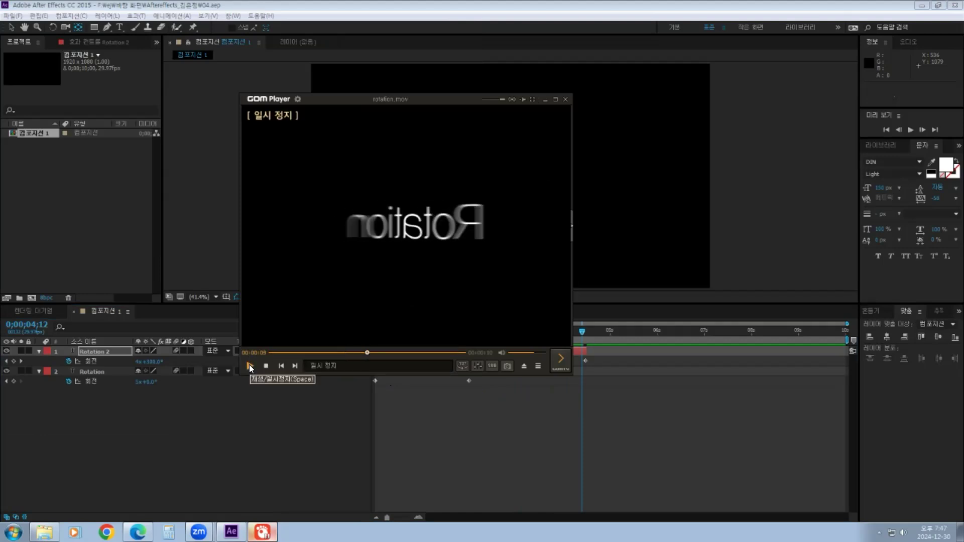
{"action": "left_click", "coordinate": [338, 352]}
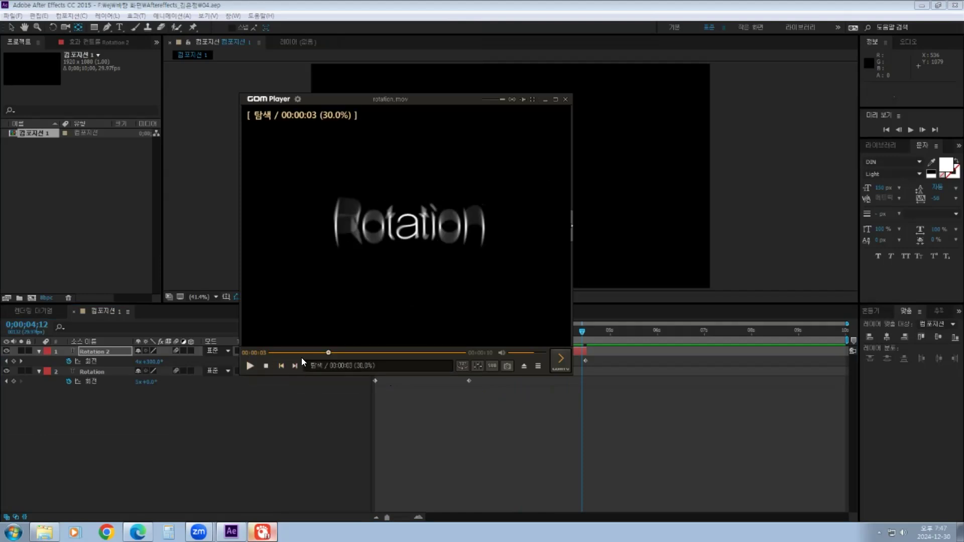
{"action": "left_click", "coordinate": [248, 364]}
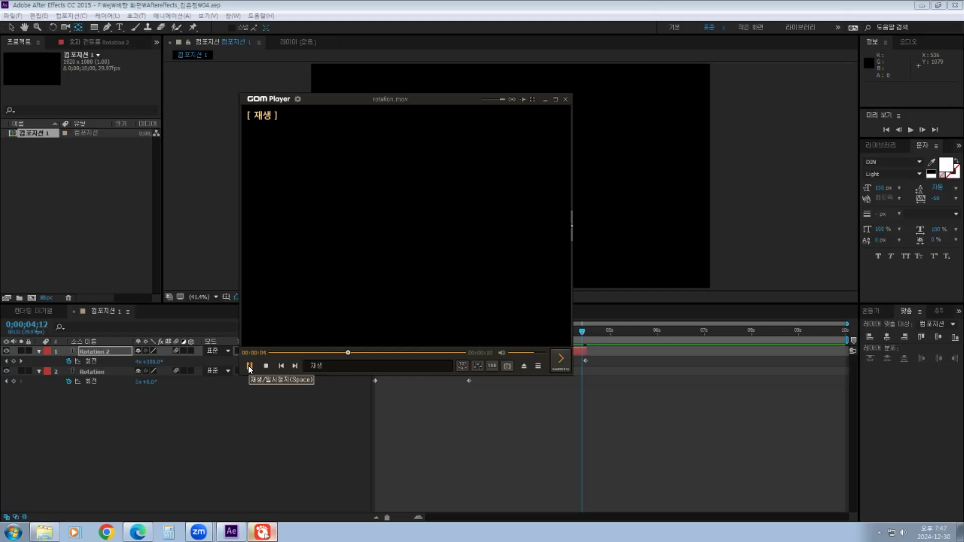
{"action": "left_click", "coordinate": [249, 365]}
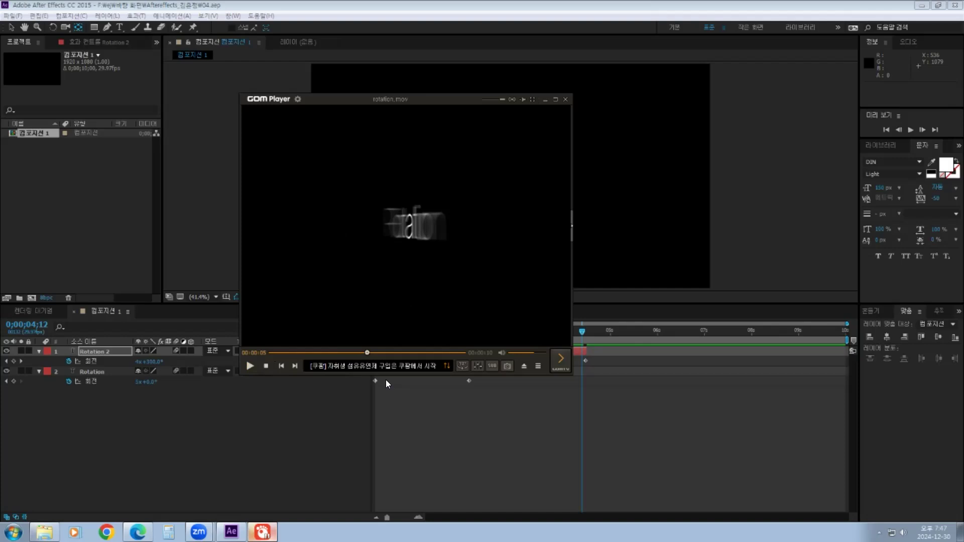
{"action": "left_click", "coordinate": [358, 353]}
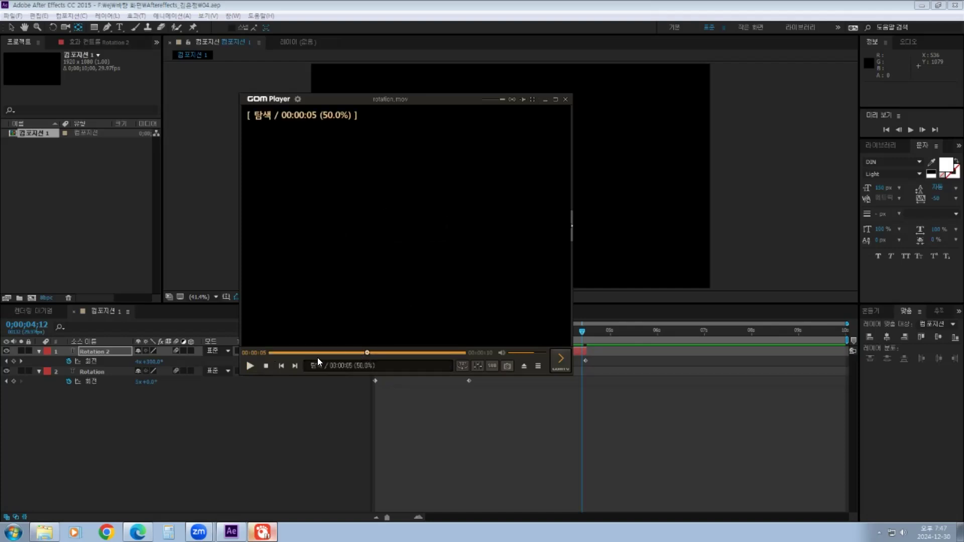
{"action": "left_click", "coordinate": [248, 365]}
{"action": "left_click", "coordinate": [347, 251]}
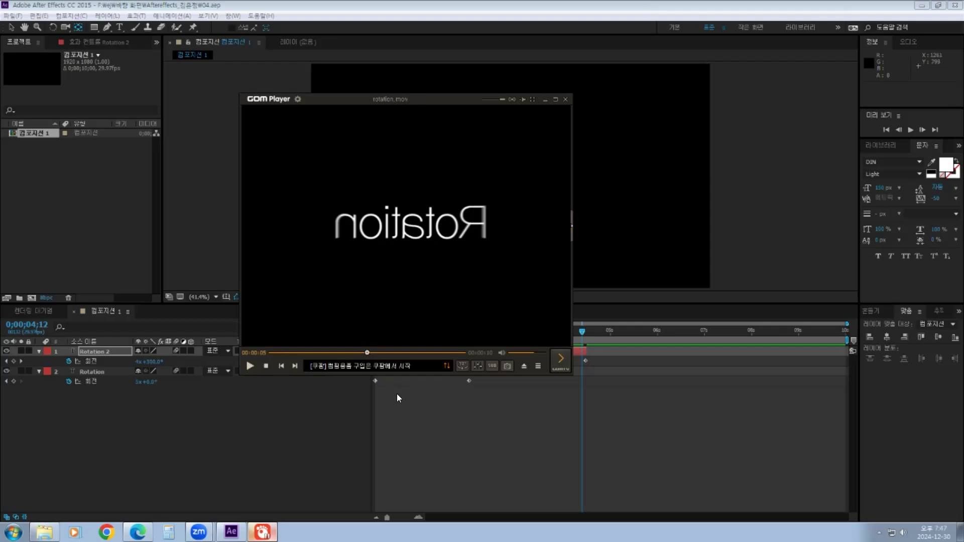
{"action": "left_click", "coordinate": [346, 353]}
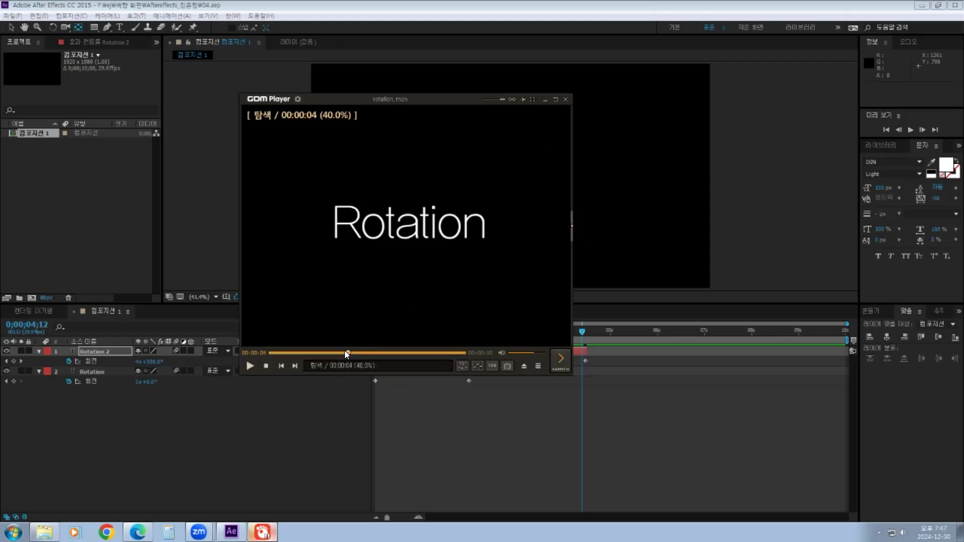
{"action": "left_click", "coordinate": [249, 366]}
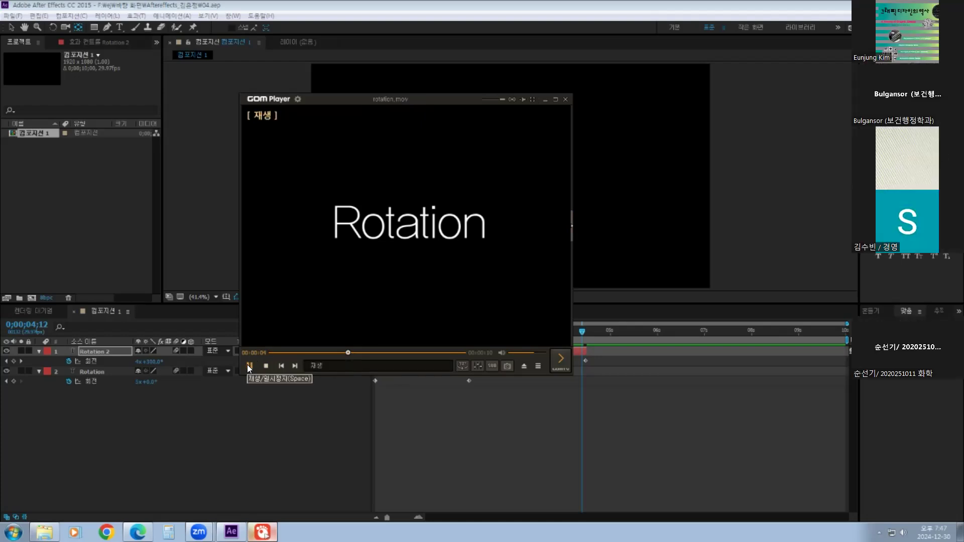
{"action": "left_click", "coordinate": [249, 365]}
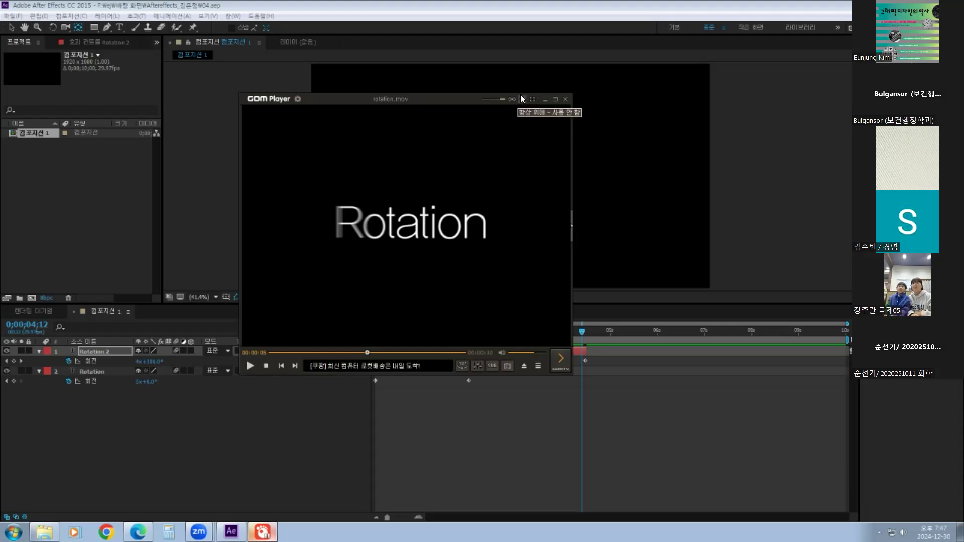
{"action": "left_click", "coordinate": [545, 99]}
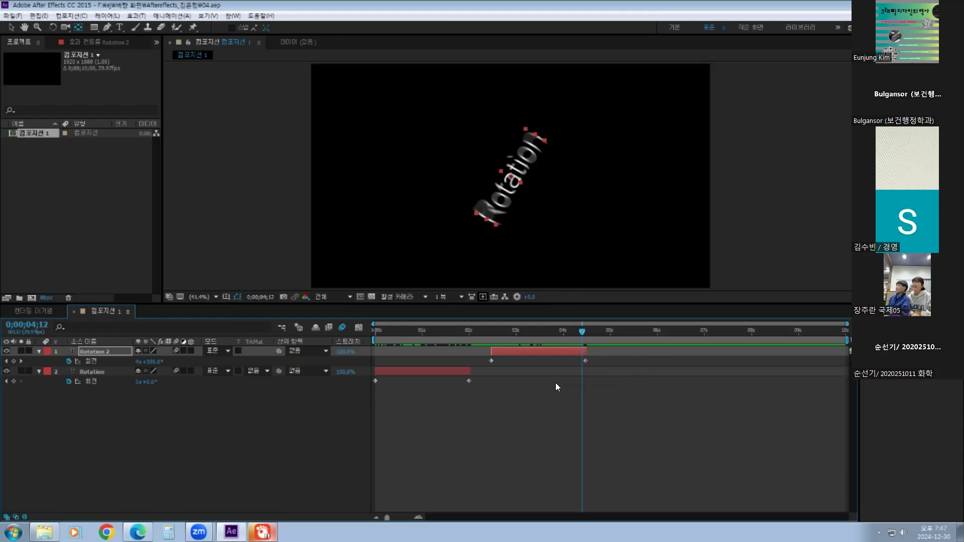
Scrub through the Rotation 2 spin and compare it with rotation.mov at 4 to 6 seconds in GOM Player, then minimize the player
{"action": "left_click_drag", "start_coordinate": [583, 331], "coordinate": [509, 339]}
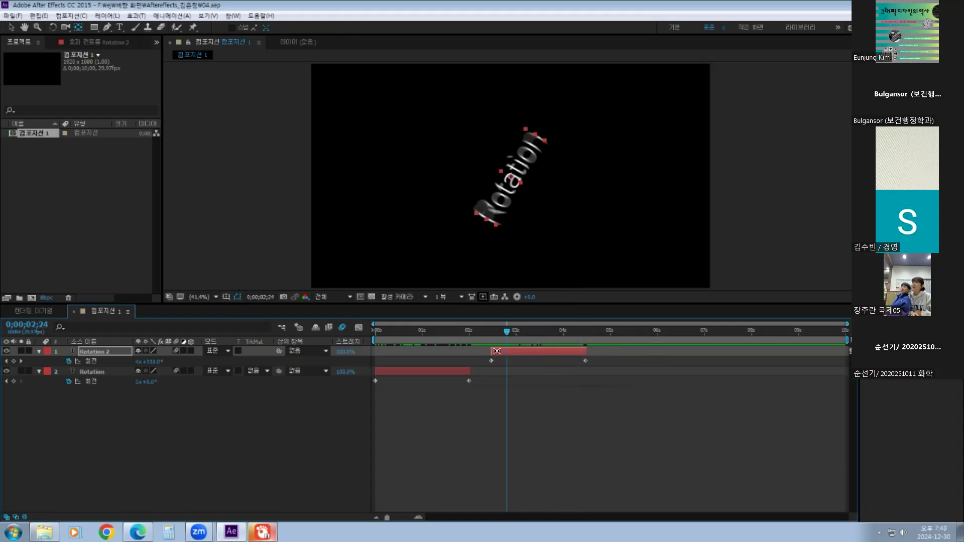
{"action": "left_click_drag", "start_coordinate": [504, 331], "coordinate": [540, 334]}
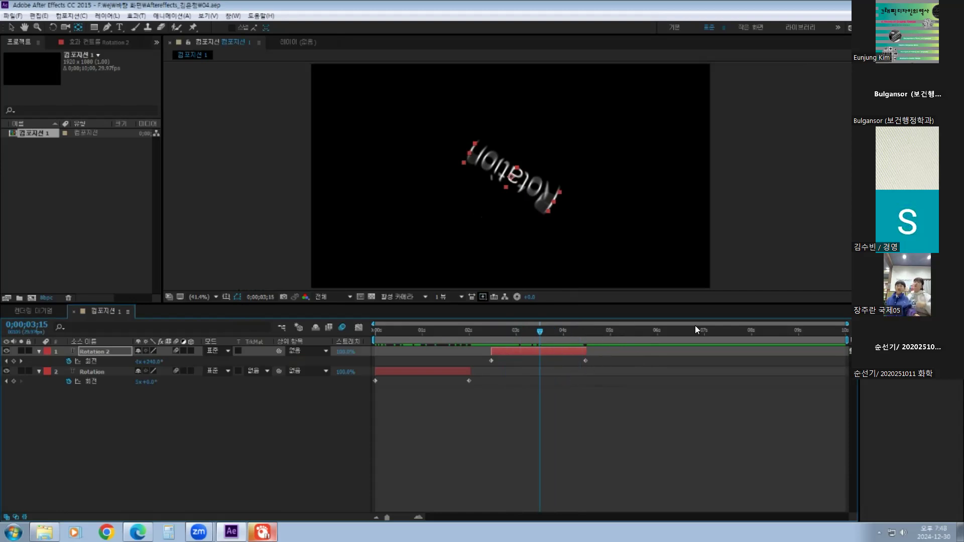
{"action": "left_click_drag", "start_coordinate": [543, 332], "coordinate": [599, 334]}
{"action": "left_click", "coordinate": [262, 532]}
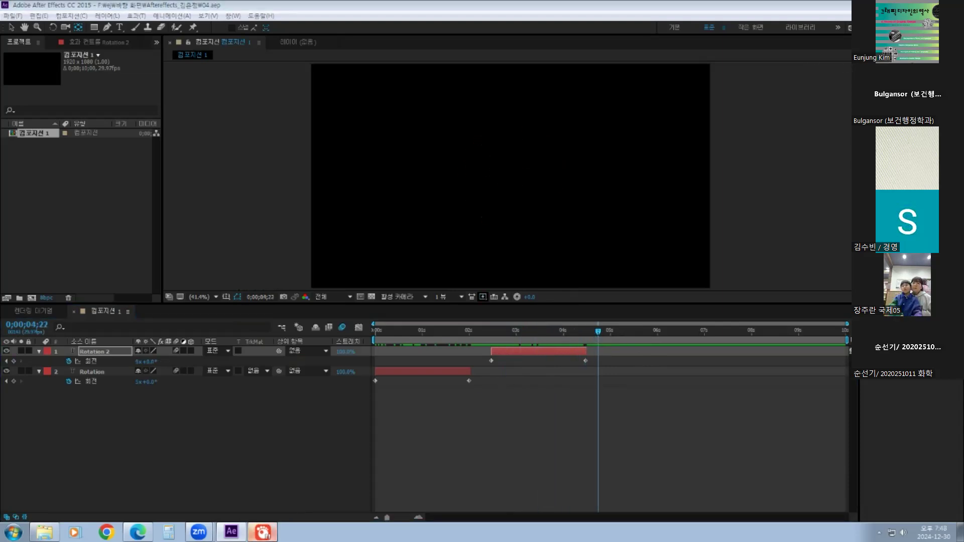
{"action": "left_click", "coordinate": [367, 352]}
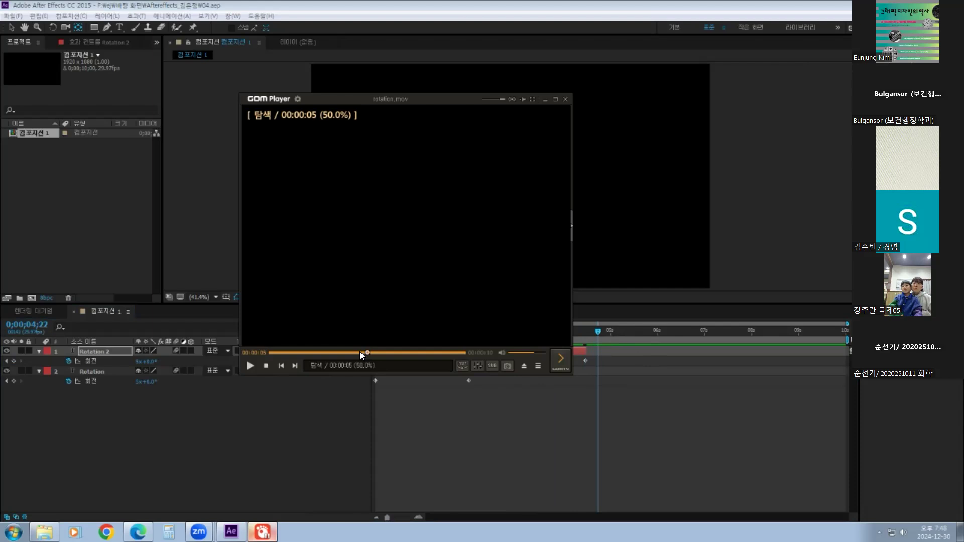
{"action": "left_click", "coordinate": [340, 353]}
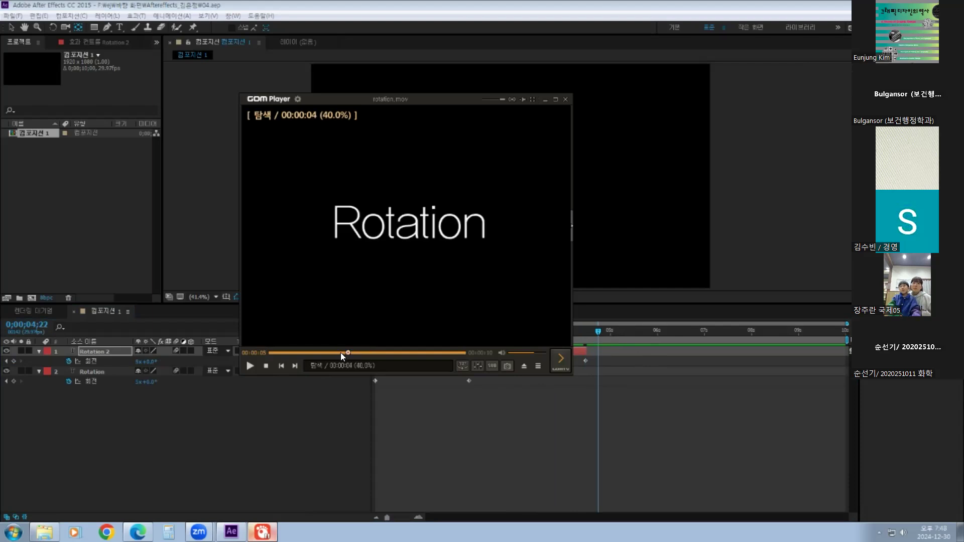
{"action": "left_click", "coordinate": [249, 366]}
{"action": "left_click", "coordinate": [249, 366]}
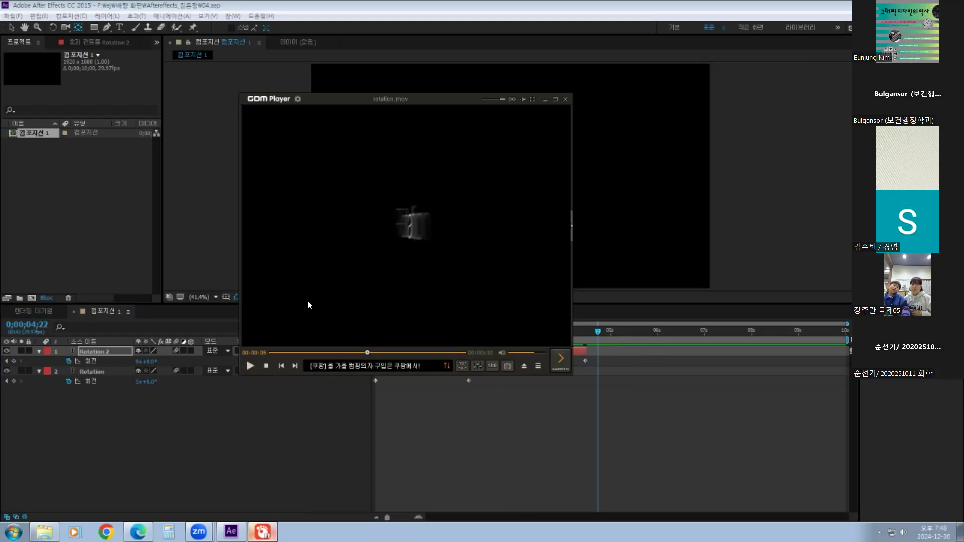
{"action": "left_click", "coordinate": [357, 352]}
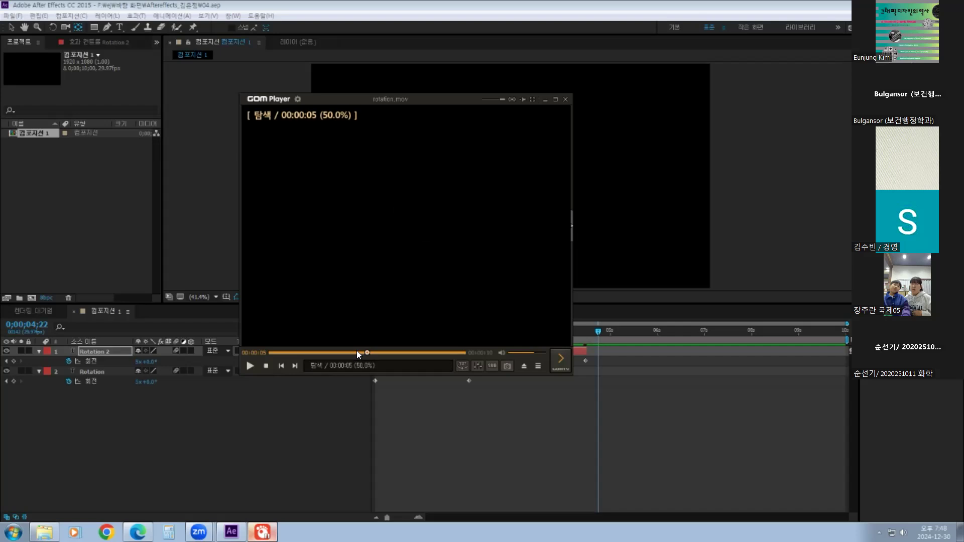
{"action": "left_click", "coordinate": [251, 366]}
{"action": "left_click", "coordinate": [251, 366]}
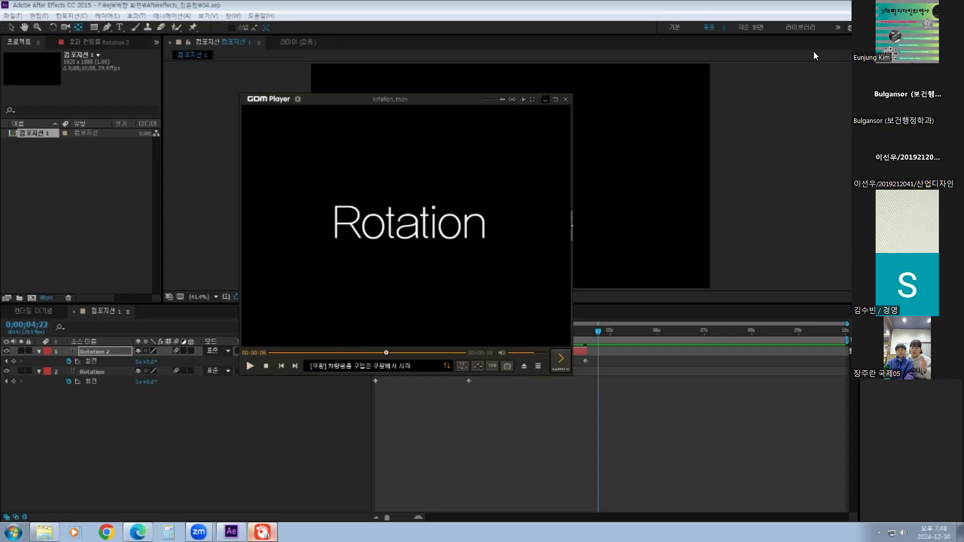
{"action": "left_click", "coordinate": [546, 100]}
Duplicate the Rotation 2 text layer and move the copy along the timeline so it starts at about 5 seconds
{"action": "left_click_drag", "start_coordinate": [597, 331], "coordinate": [545, 333]}
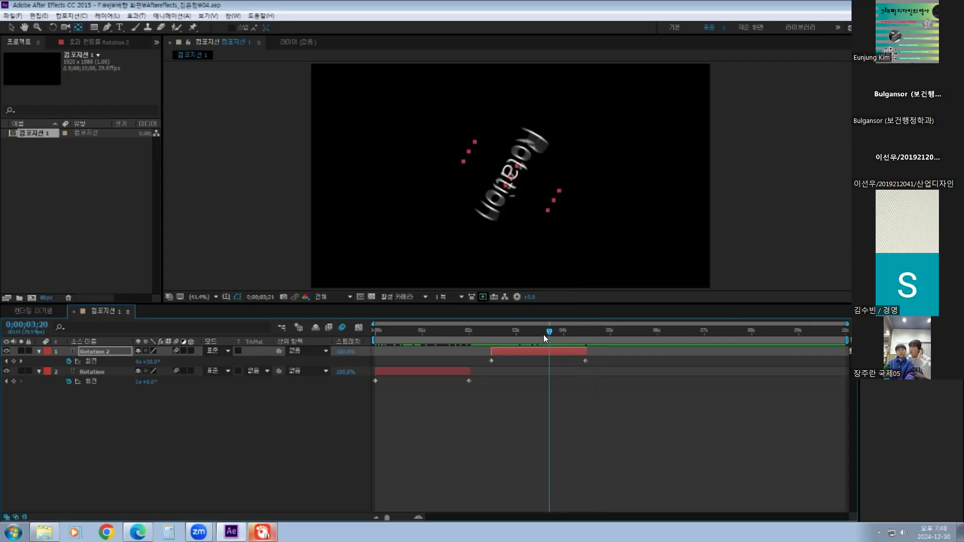
{"action": "key", "text": "v"}
{"action": "left_click", "coordinate": [525, 350]}
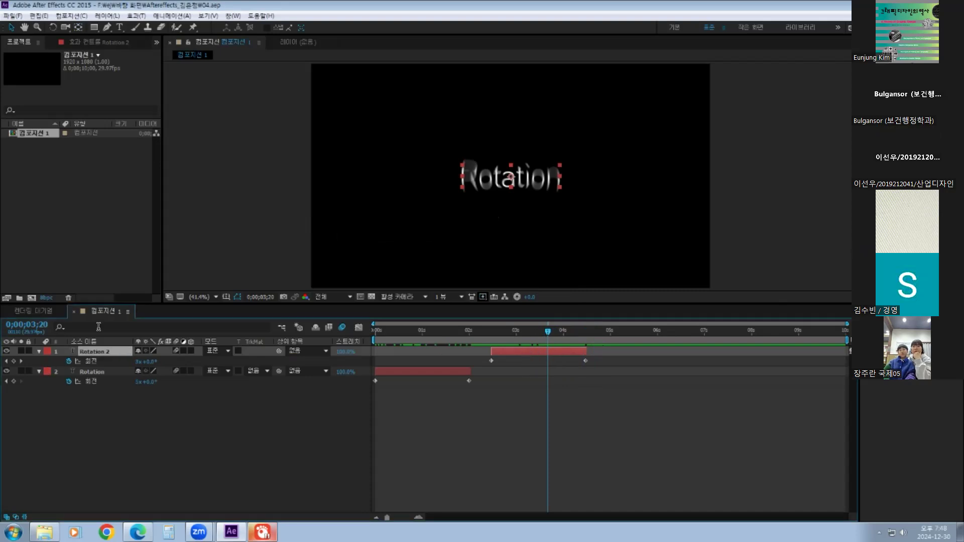
{"action": "key", "text": "ctrl+d"}
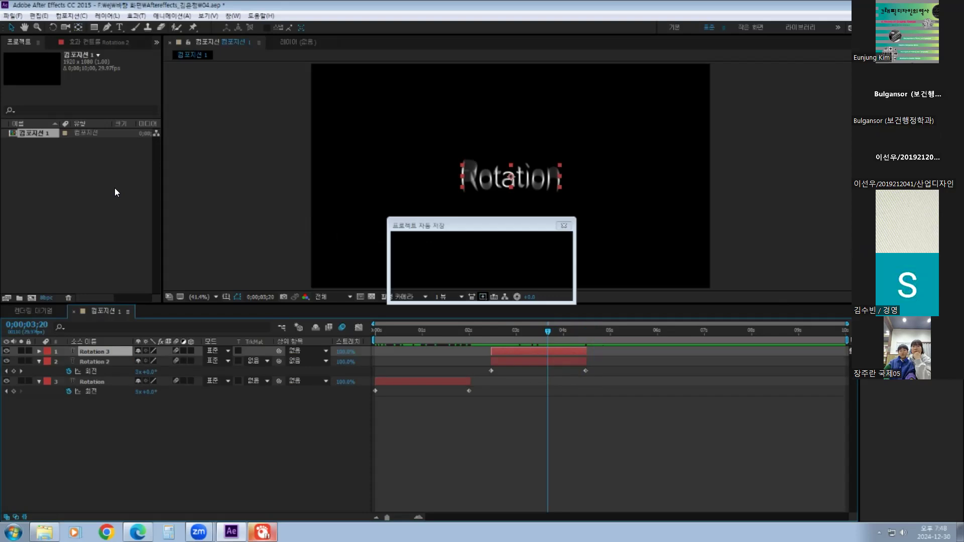
{"action": "left_click_drag", "start_coordinate": [514, 348], "coordinate": [631, 348]}
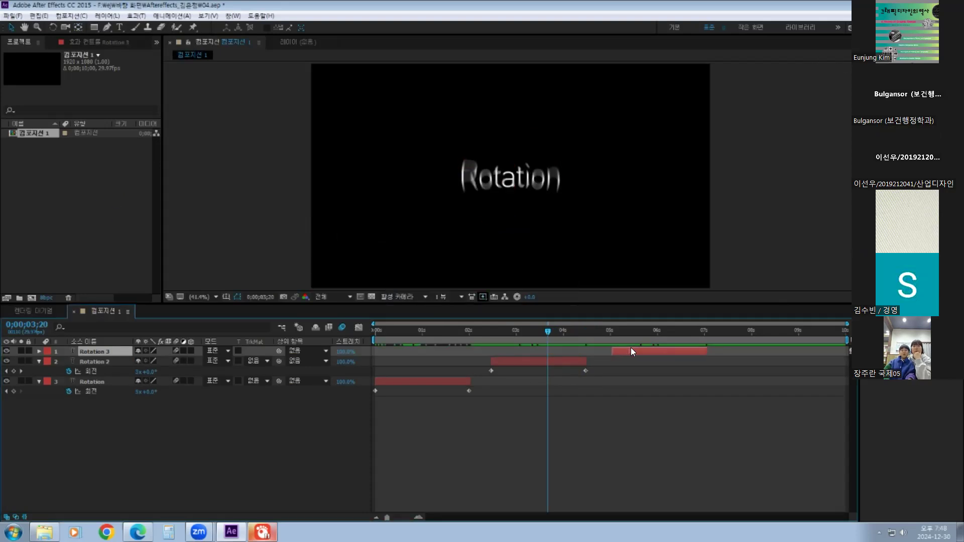
Show the Rotation 3 layer's rotation property, scrub through its spin, and make it a 3D layer
{"action": "left_click_drag", "start_coordinate": [547, 331], "coordinate": [625, 332]}
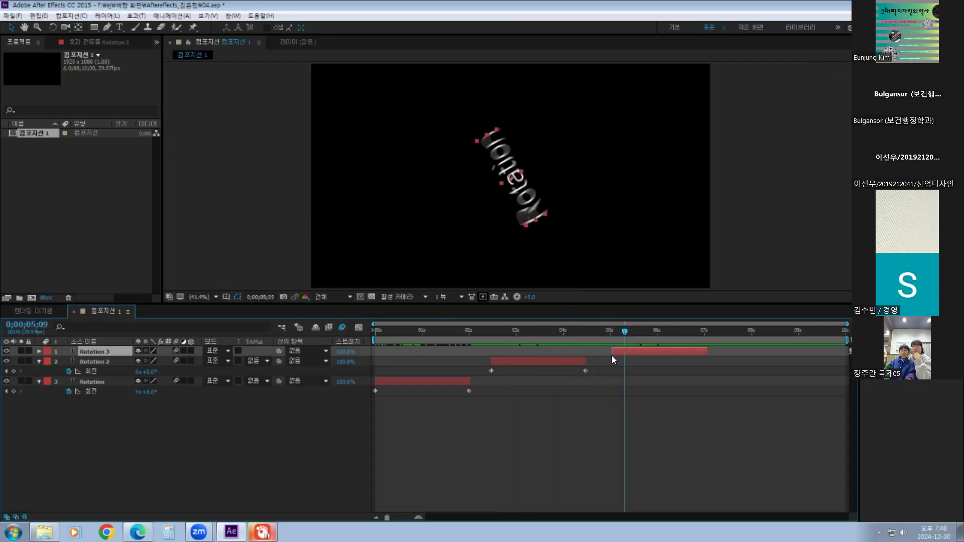
{"action": "key", "text": "r"}
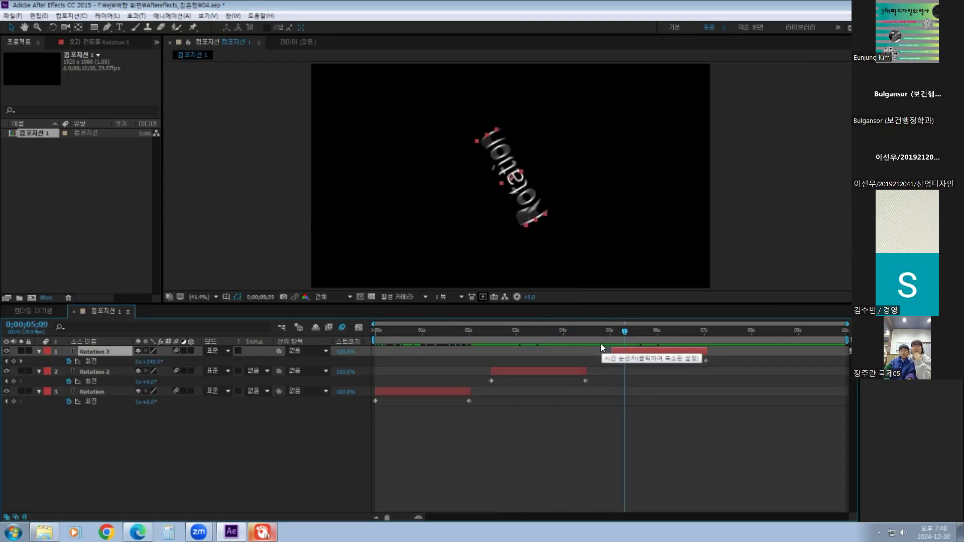
{"action": "left_click_drag", "start_coordinate": [625, 333], "coordinate": [659, 337]}
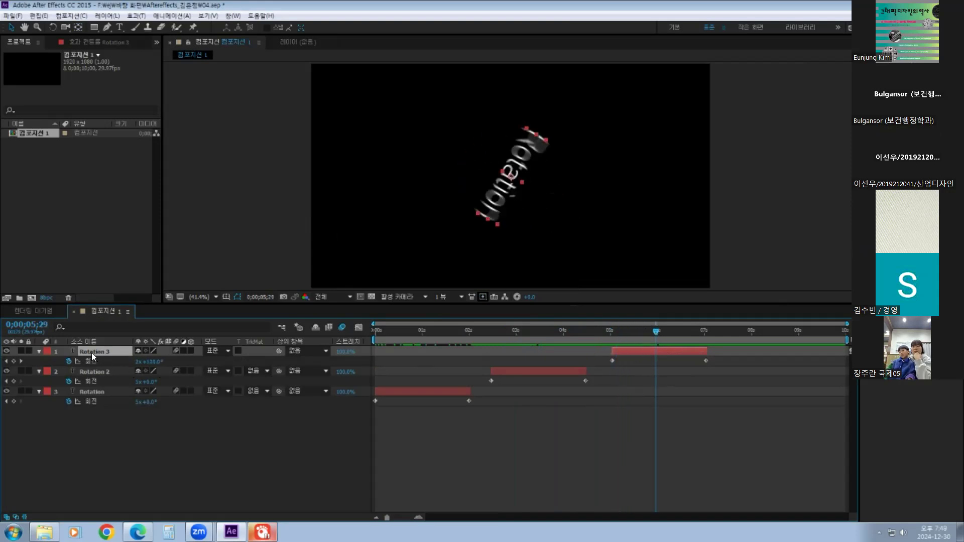
{"action": "left_click", "coordinate": [191, 350]}
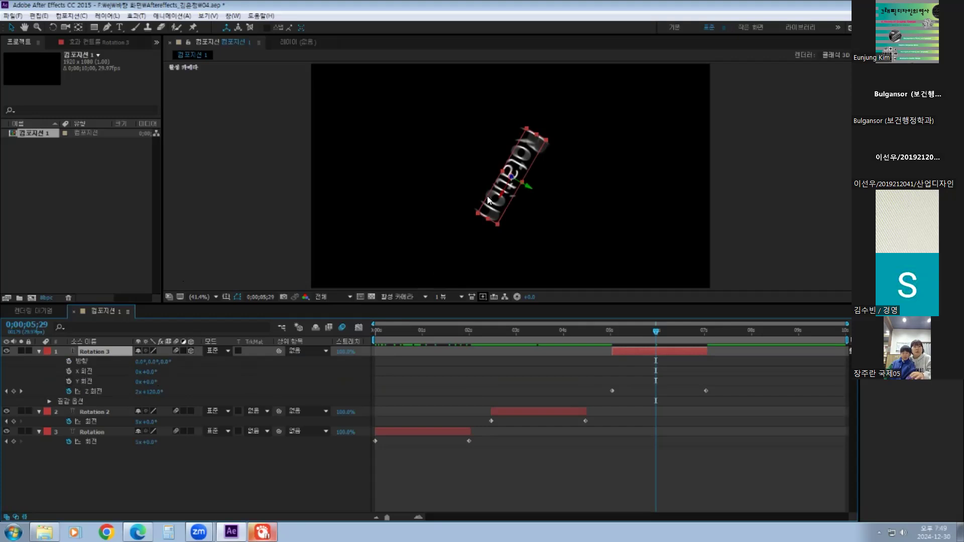
Delete both Z Rotation keyframes of the Rotation 3 layer and scrub through it to check that the spin is gone
{"action": "left_click_drag", "start_coordinate": [594, 385], "coordinate": [708, 390]}
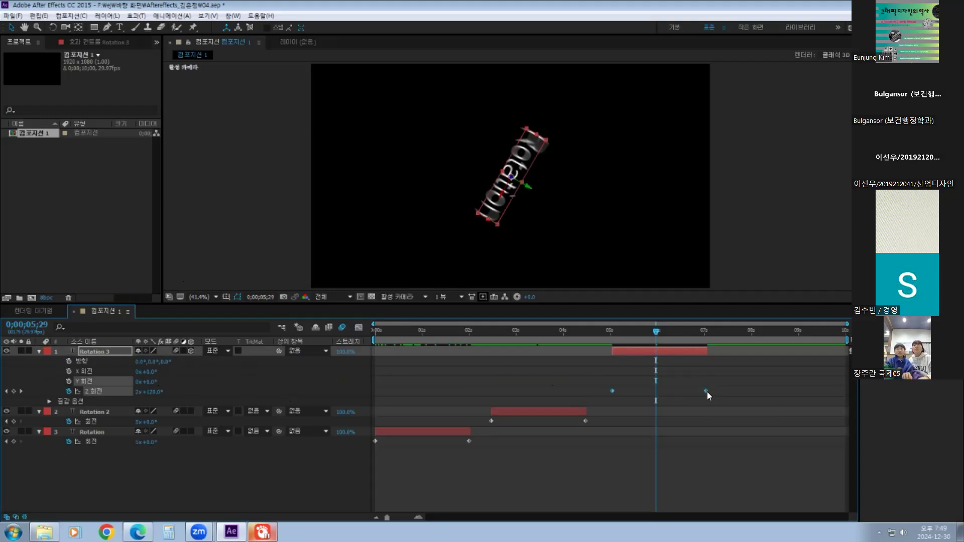
{"action": "left_click_drag", "start_coordinate": [635, 331], "coordinate": [634, 339]}
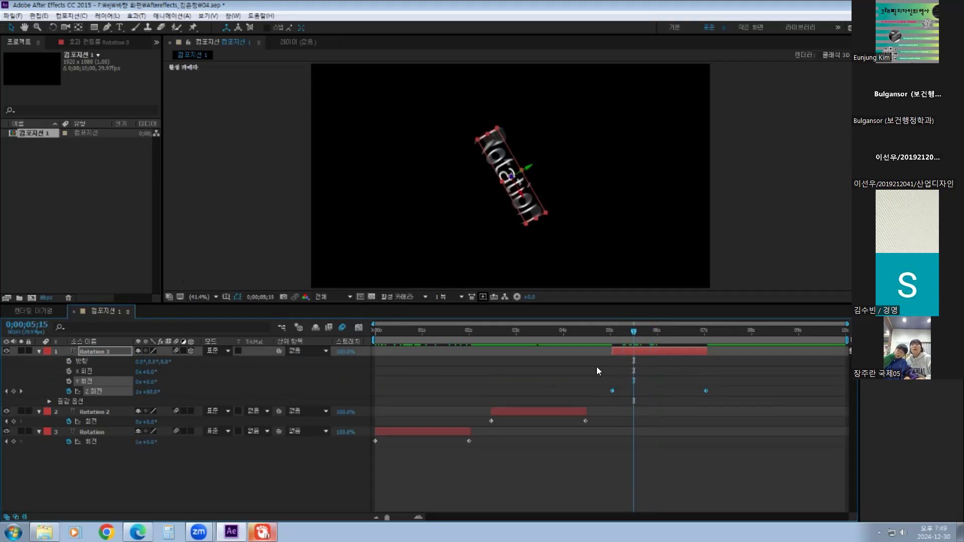
{"action": "key", "text": "j"}
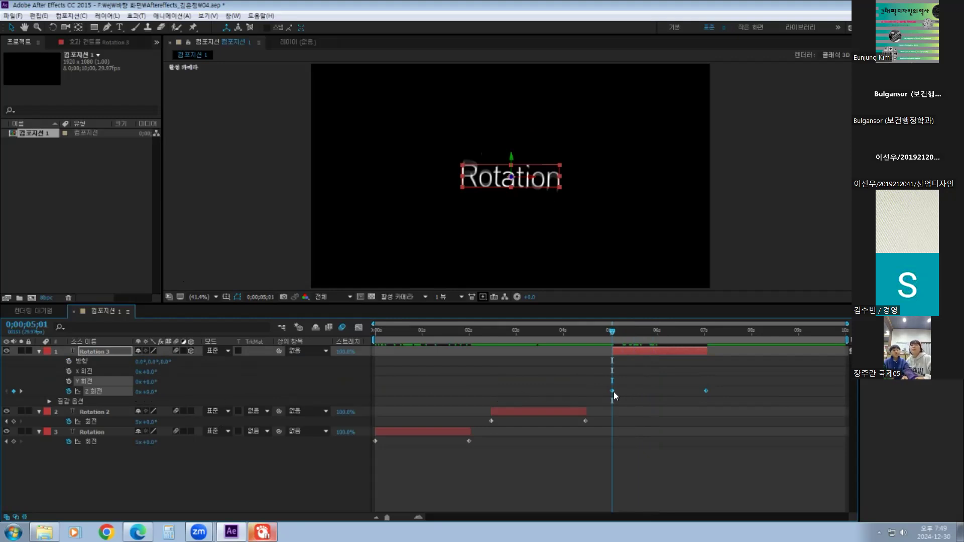
{"action": "left_click_drag", "start_coordinate": [599, 391], "coordinate": [715, 396]}
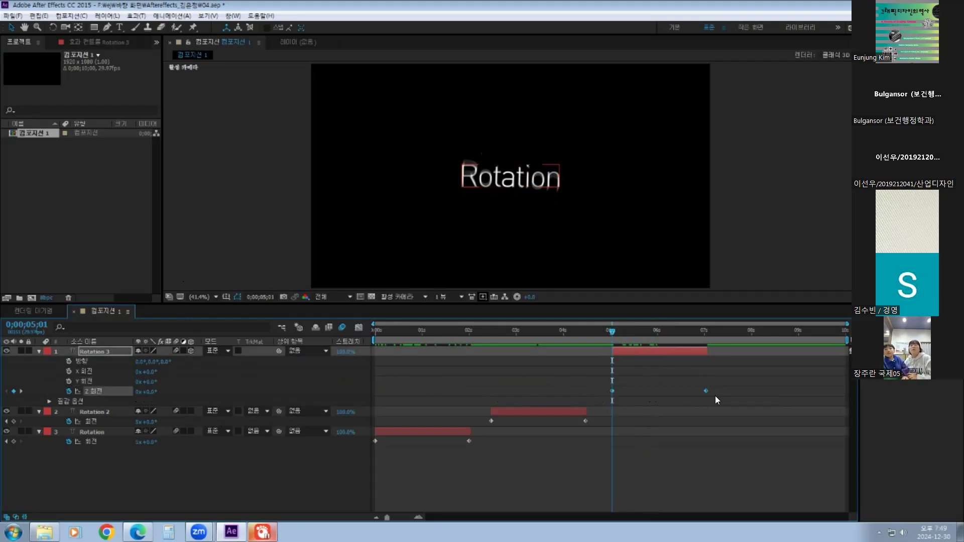
{"action": "key", "text": "Delete"}
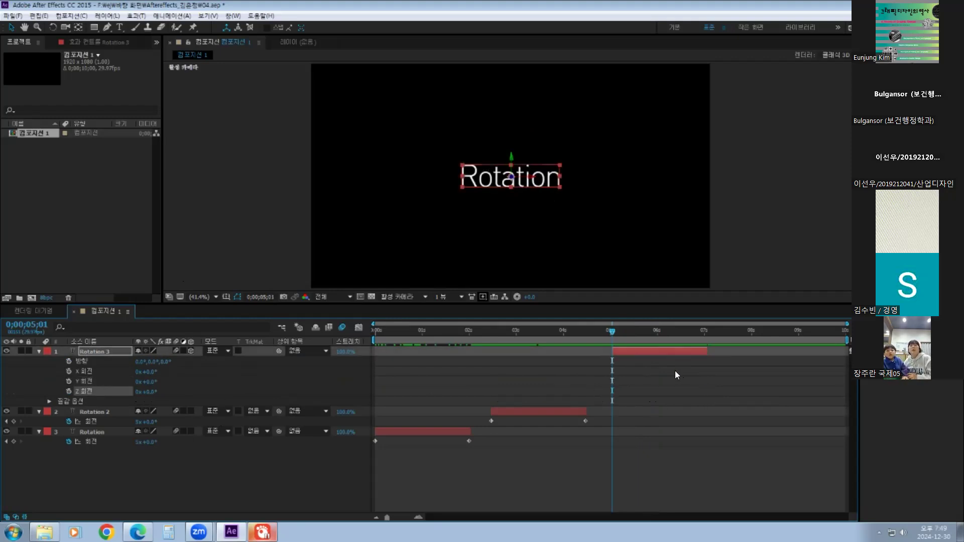
{"action": "left_click_drag", "start_coordinate": [609, 333], "coordinate": [653, 337]}
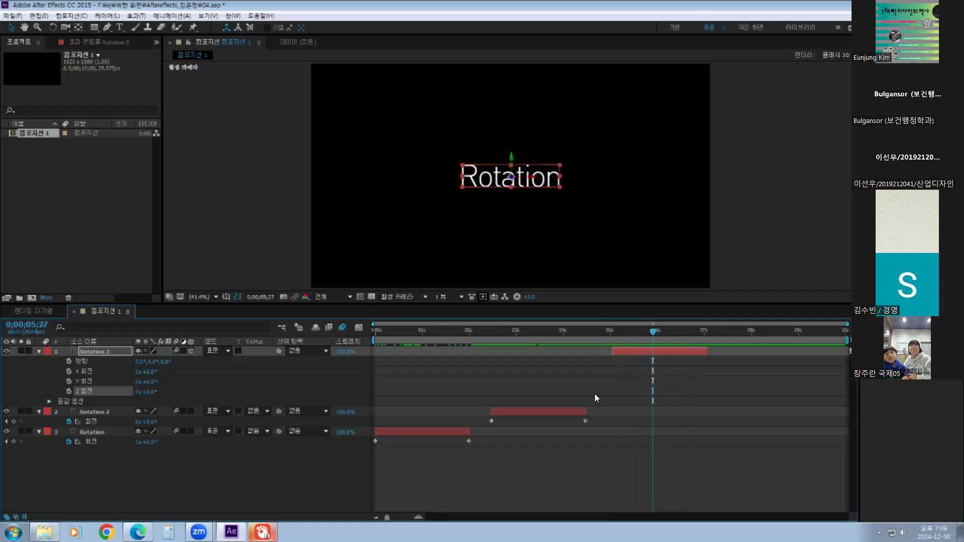
Try to bring the current time indicator to the start of the Rotation 3 layer
{"action": "left_click", "coordinate": [637, 351]}
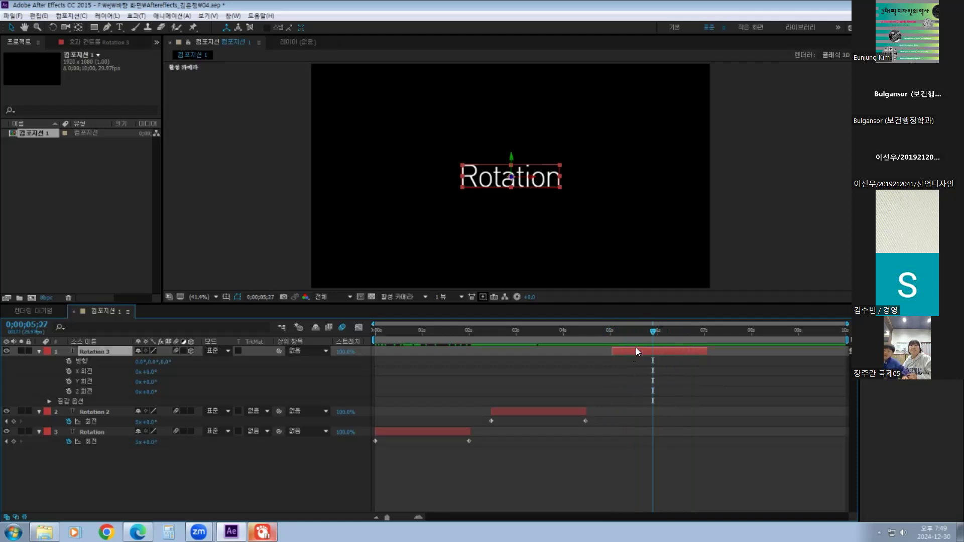
{"action": "key", "text": "j"}
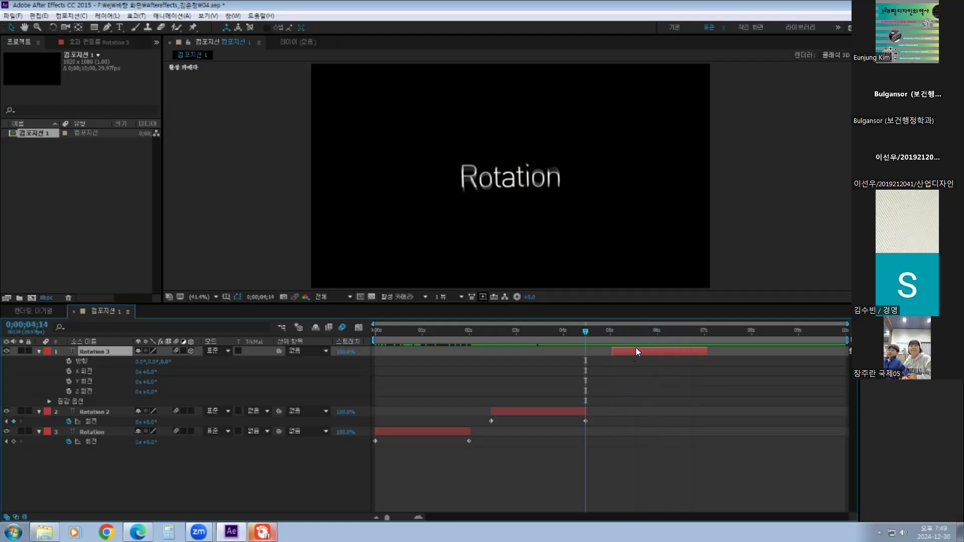
{"action": "left_click_drag", "start_coordinate": [587, 333], "coordinate": [617, 345]}
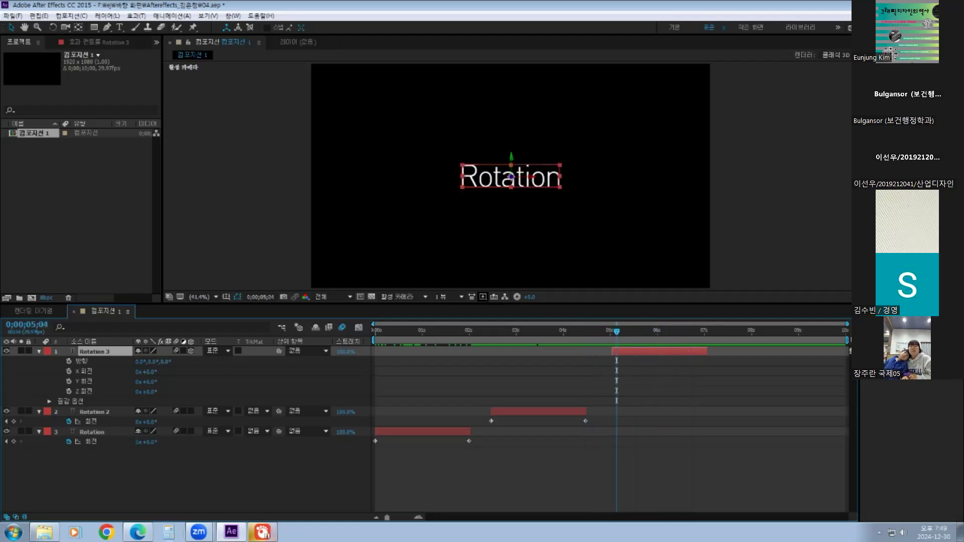
Switch to the Naver Cafe shortcut page in Edge, read the timeline shortcuts for a layer's start and end, and return to After Effects
{"action": "left_click", "coordinate": [138, 532]}
{"action": "left_click", "coordinate": [576, 274]}
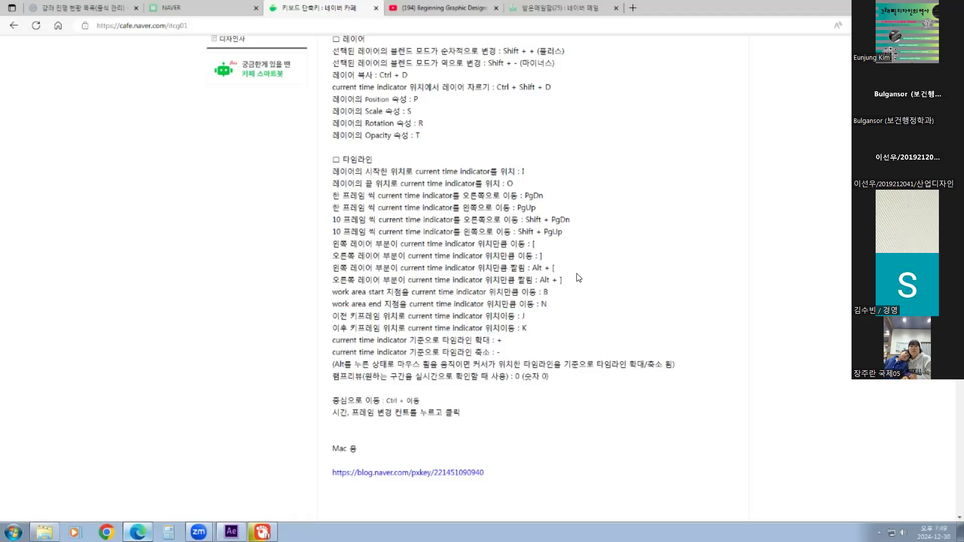
{"action": "left_click_drag", "start_coordinate": [333, 172], "coordinate": [527, 177]}
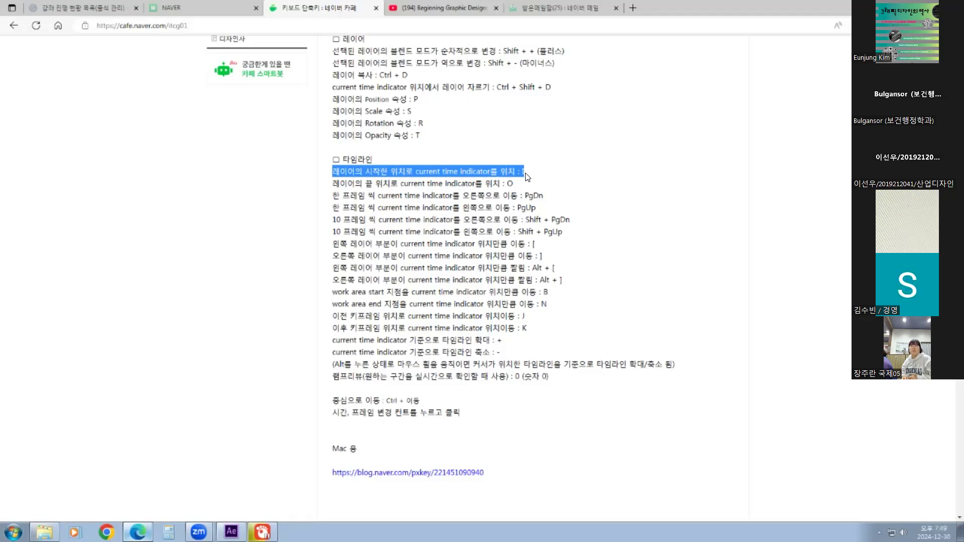
{"action": "left_click", "coordinate": [401, 173]}
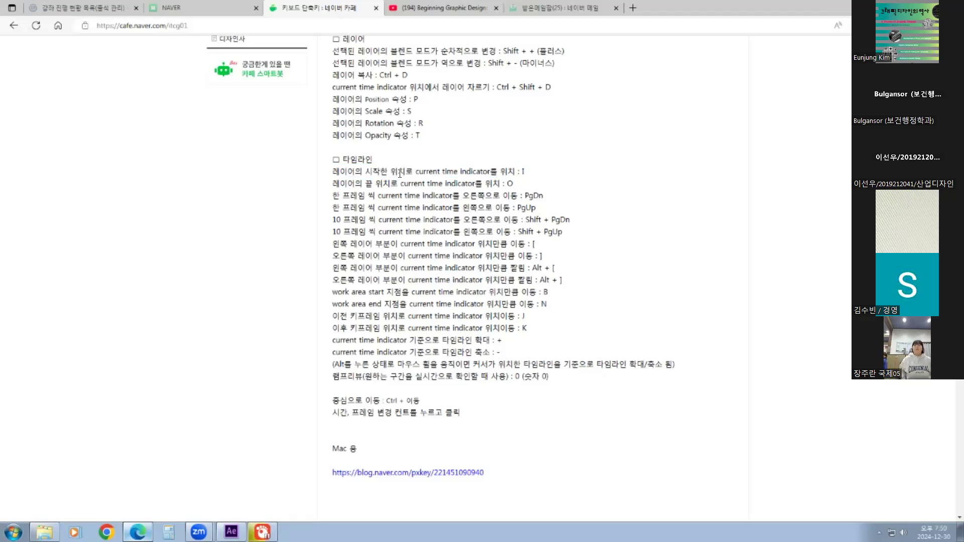
{"action": "left_click_drag", "start_coordinate": [334, 183], "coordinate": [517, 189]}
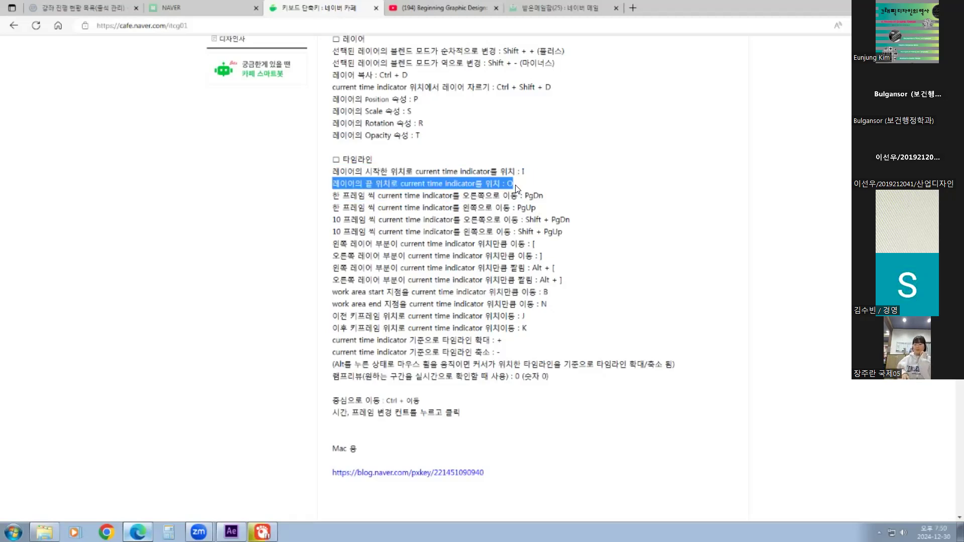
{"action": "left_click", "coordinate": [232, 532]}
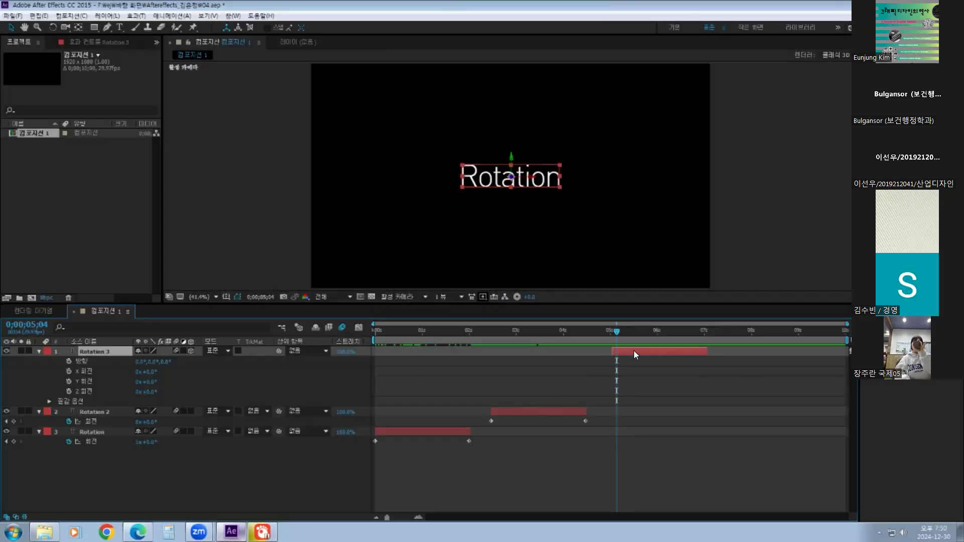
Jump between the Rotation 3 layer's start and end, and add a Y Rotation keyframe at its start, 0;00;05;01
{"action": "key", "text": "i"}
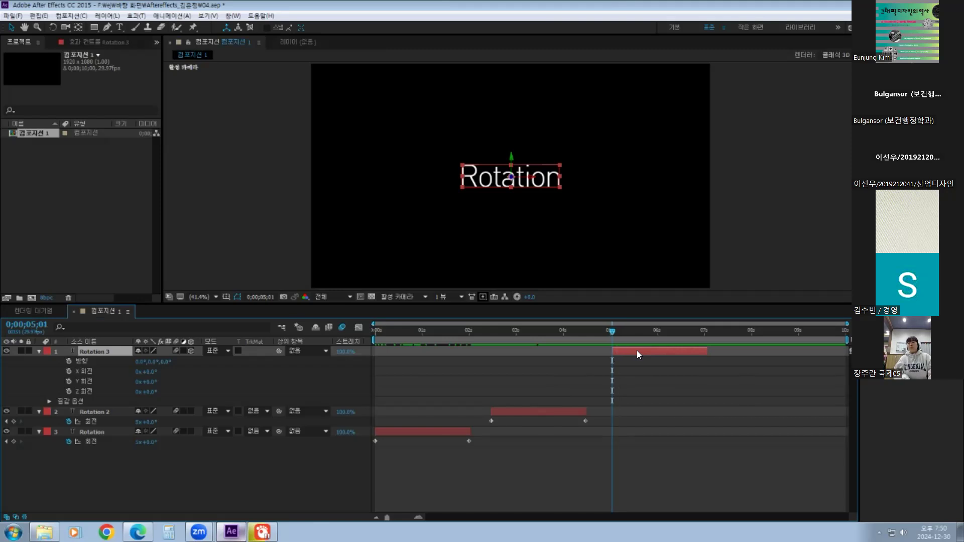
{"action": "key", "text": "o"}
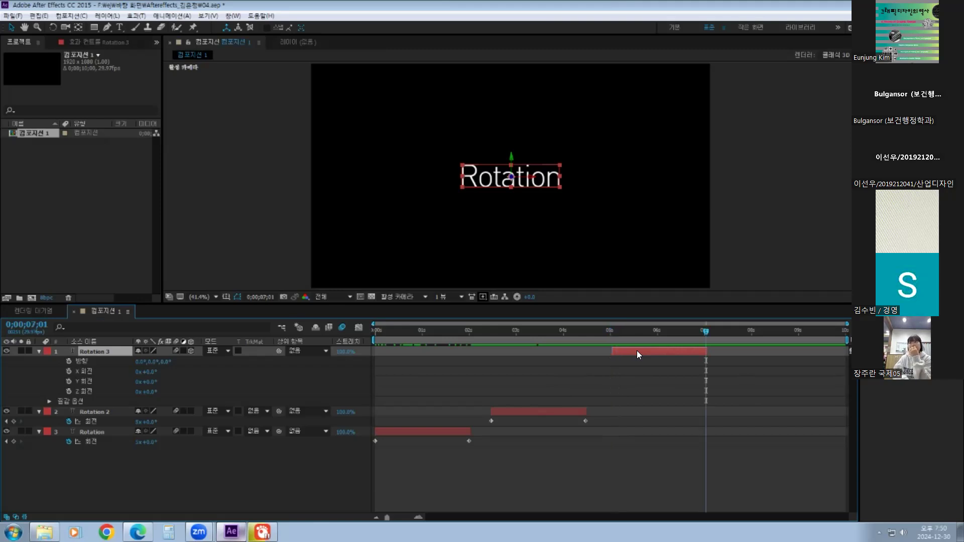
{"action": "key", "text": "i"}
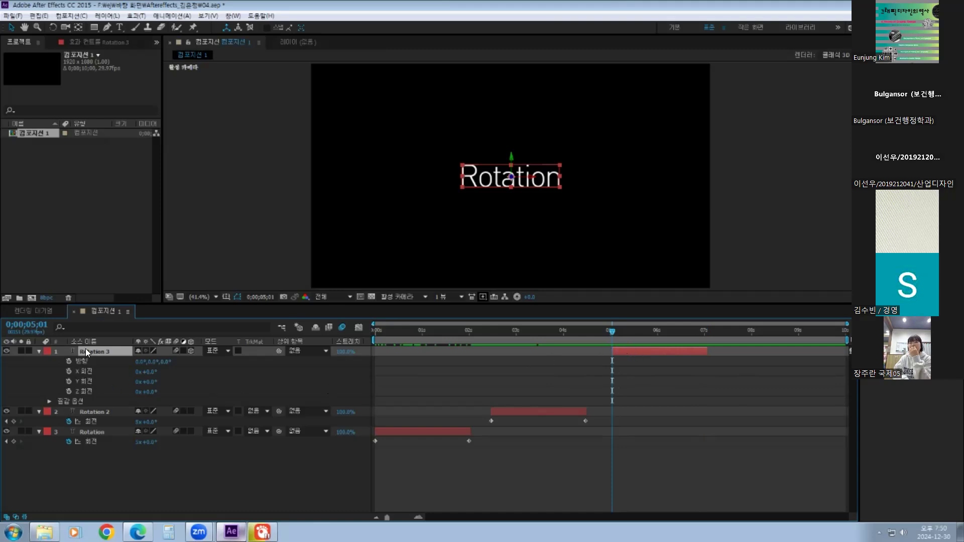
{"action": "left_click", "coordinate": [68, 382]}
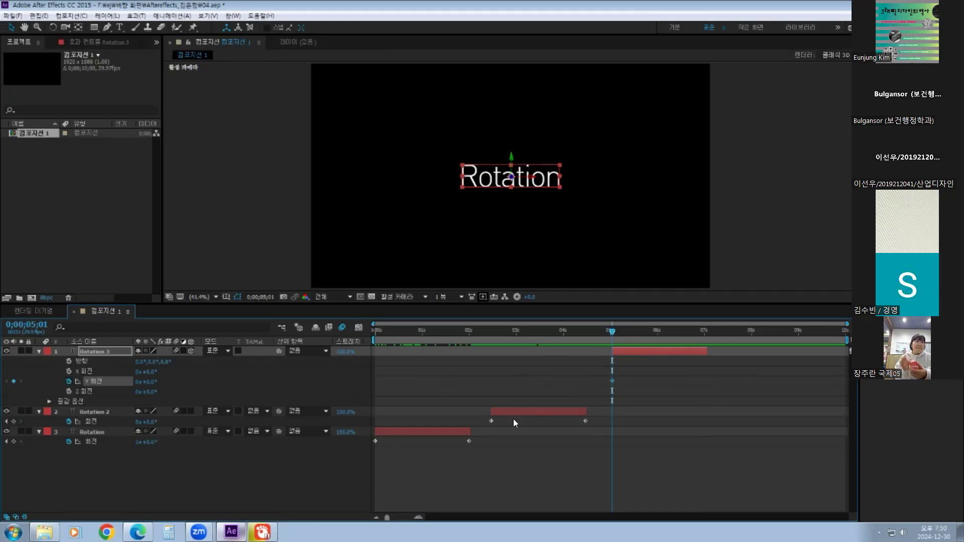
Set the Rotation 3 layer's Y Rotation to 5 revolutions at its end, 0;00;07;01, and scrub back to check the turn
{"action": "left_click", "coordinate": [704, 353]}
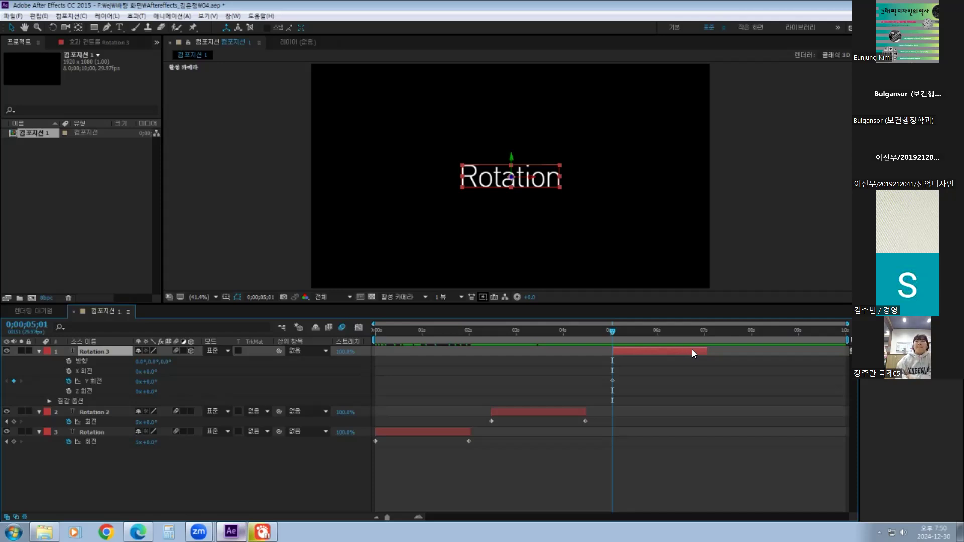
{"action": "key", "text": "o"}
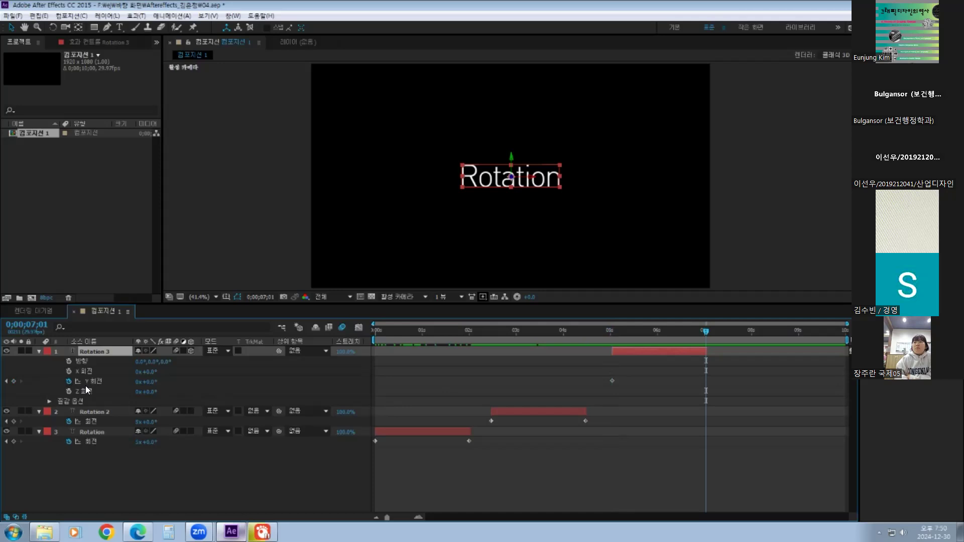
{"action": "left_click", "coordinate": [137, 382]}
{"action": "type", "text": "5"}
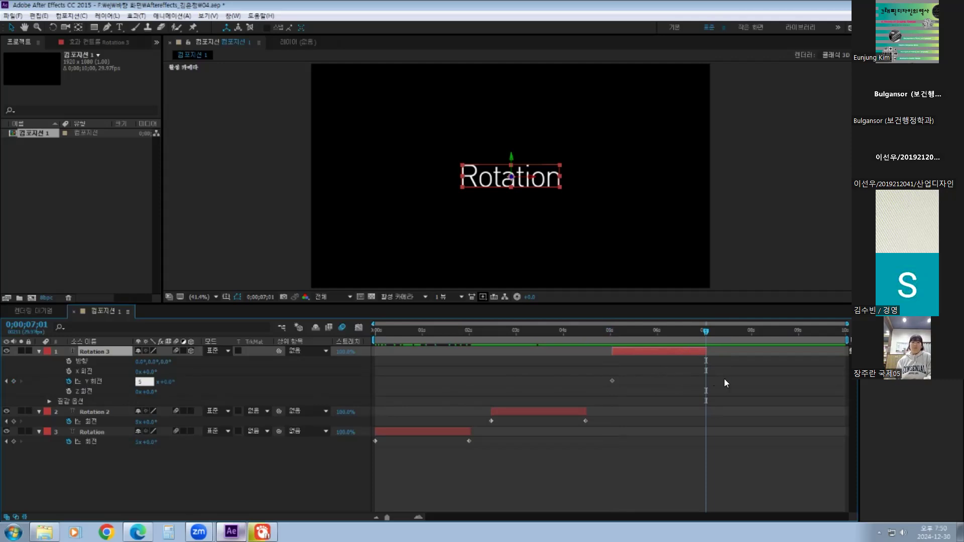
{"action": "left_click", "coordinate": [707, 382]}
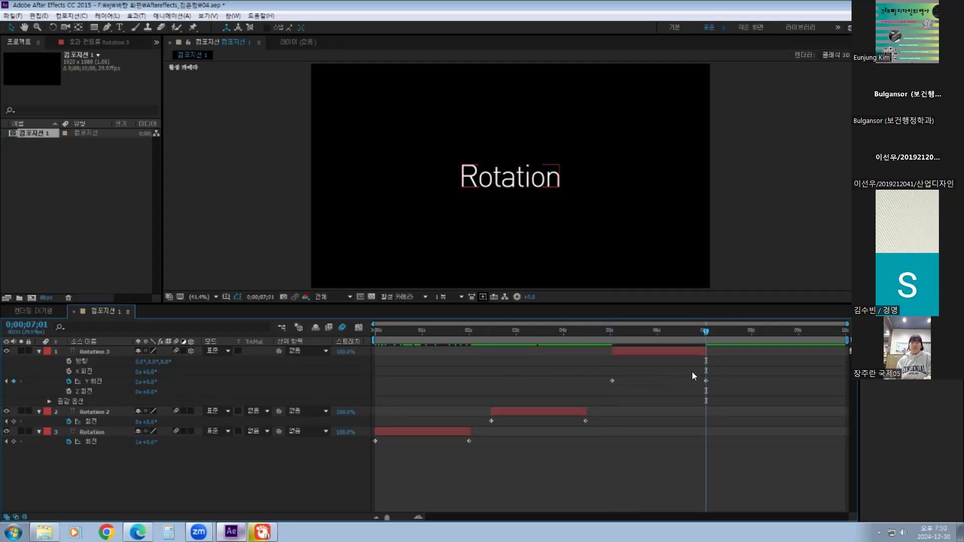
{"action": "left_click_drag", "start_coordinate": [707, 329], "coordinate": [671, 341]}
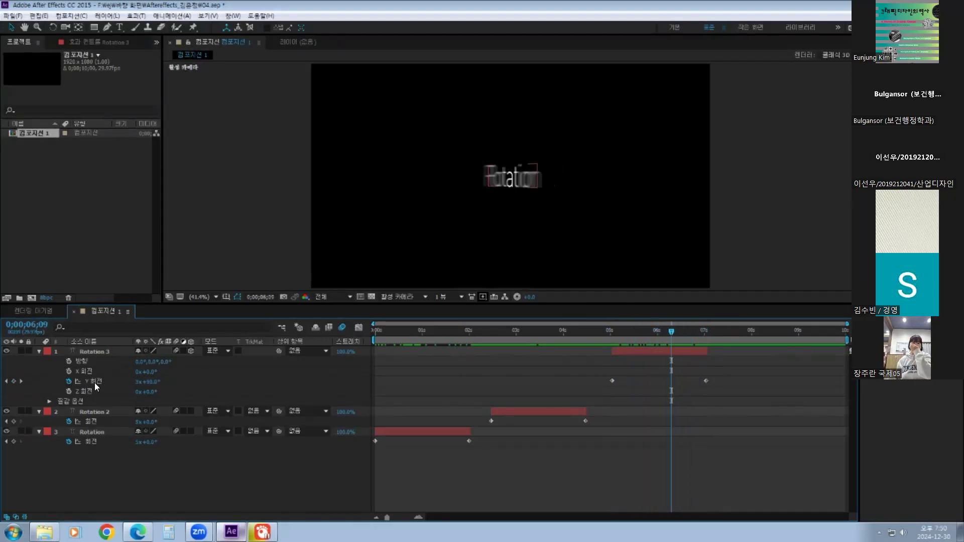
Duplicate the Rotation 3 text layer together with its Y Rotation animation
{"action": "left_click", "coordinate": [107, 349]}
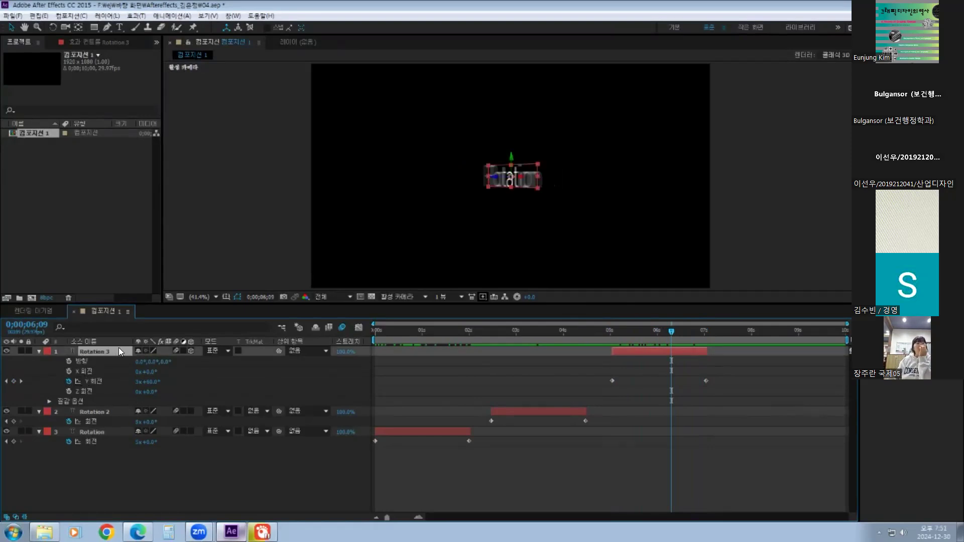
{"action": "left_click", "coordinate": [77, 479]}
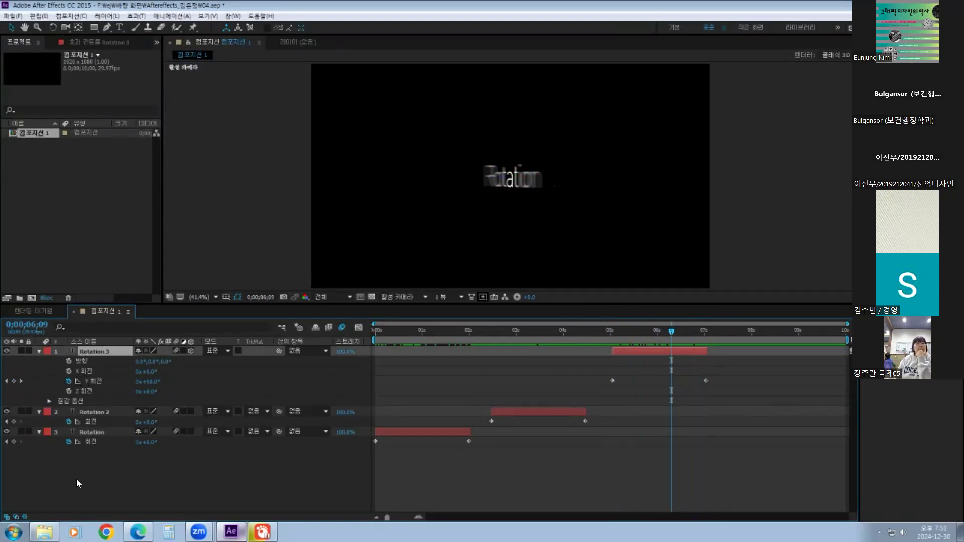
{"action": "left_click", "coordinate": [99, 349]}
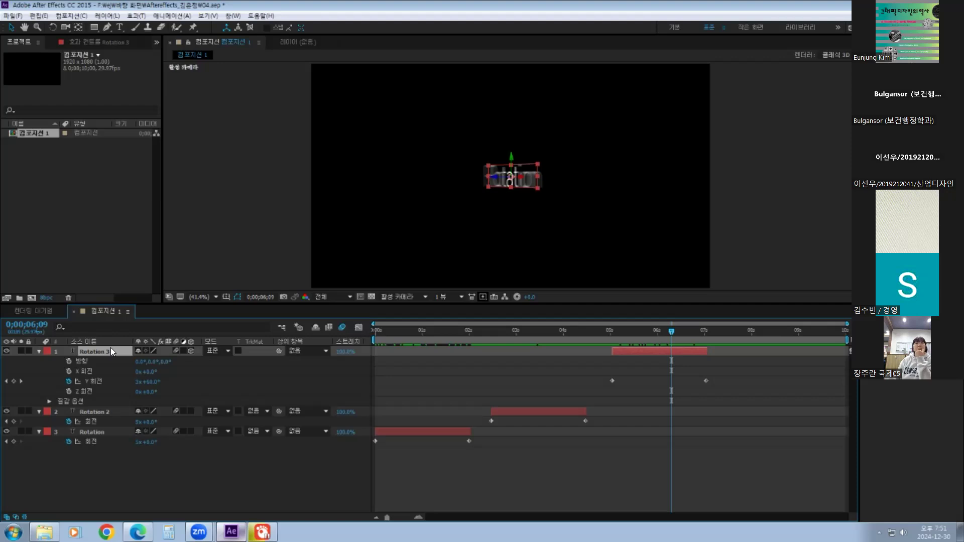
{"action": "key", "text": "ctrl+d"}
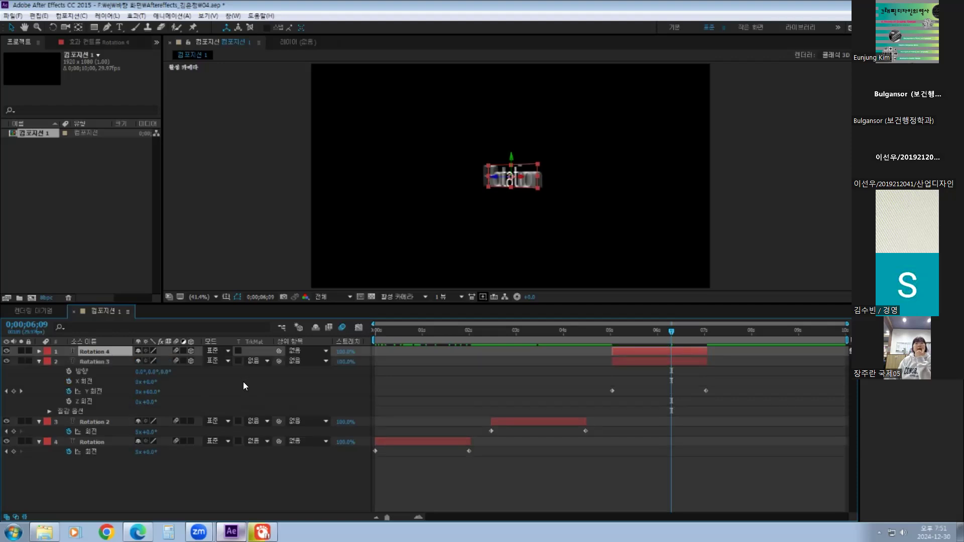
Move the Rotation 4 layer to start at 0;00;07;18 and show only the keyframed properties of Rotation 4 and Rotation 3
{"action": "left_click_drag", "start_coordinate": [632, 351], "coordinate": [754, 359]}
{"action": "left_click_drag", "start_coordinate": [671, 332], "coordinate": [755, 352]}
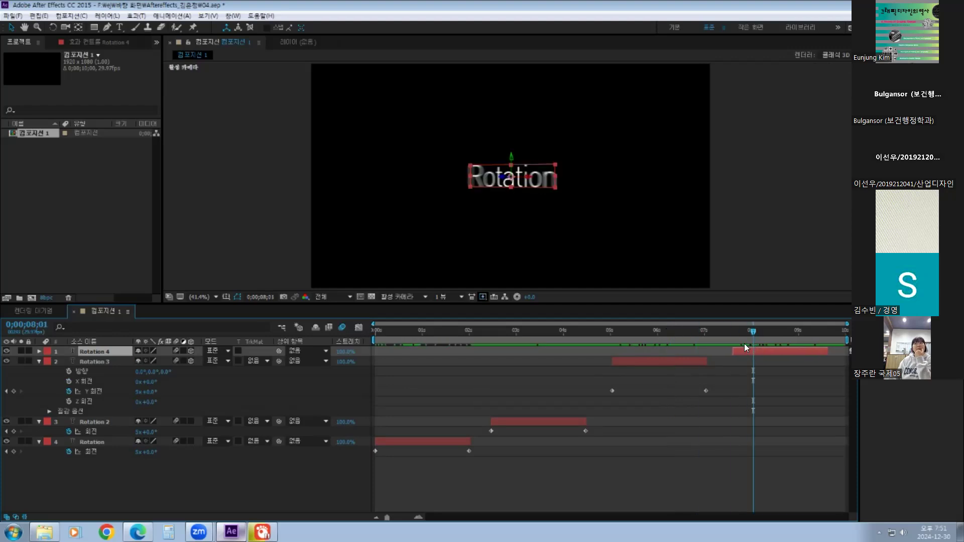
{"action": "key", "text": "u"}
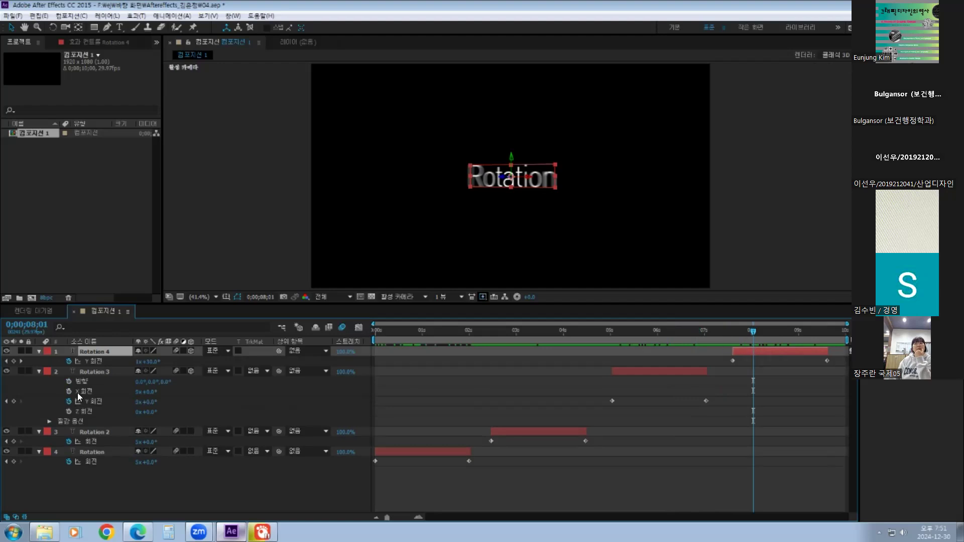
{"action": "left_click", "coordinate": [97, 372]}
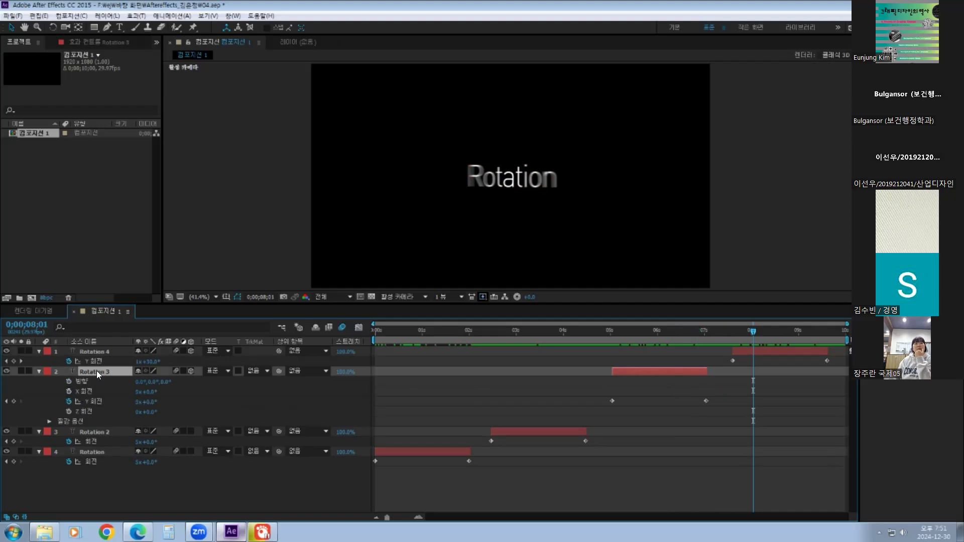
{"action": "key", "text": "u"}
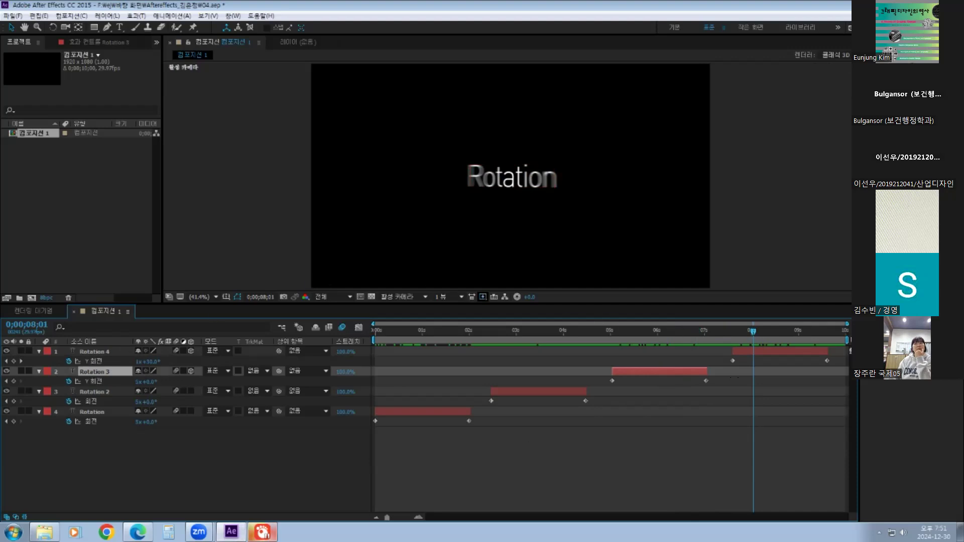
Switch to GOM Player, play rotation.mov's final spin to see its rotation axis, and return to After Effects
{"action": "left_click", "coordinate": [262, 532]}
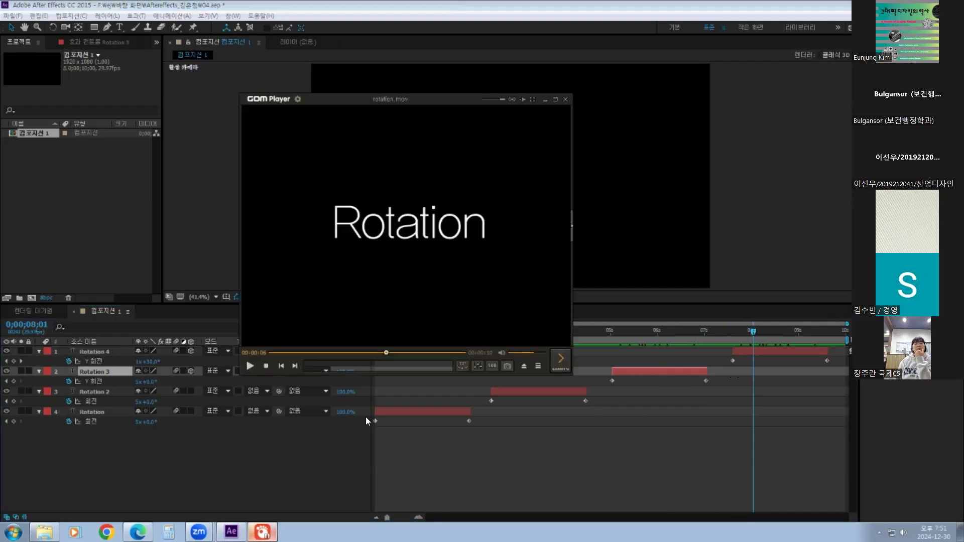
{"action": "left_click", "coordinate": [250, 365]}
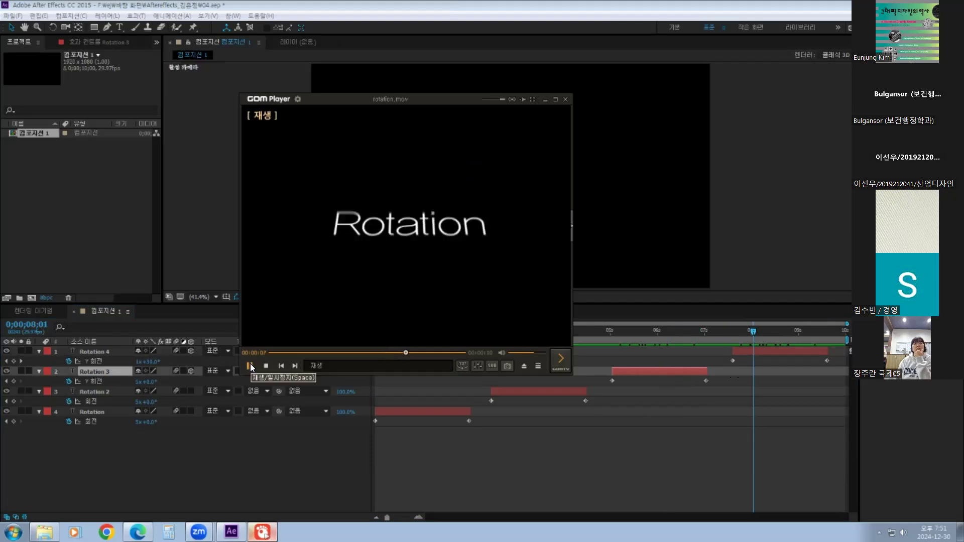
{"action": "left_click", "coordinate": [250, 365]}
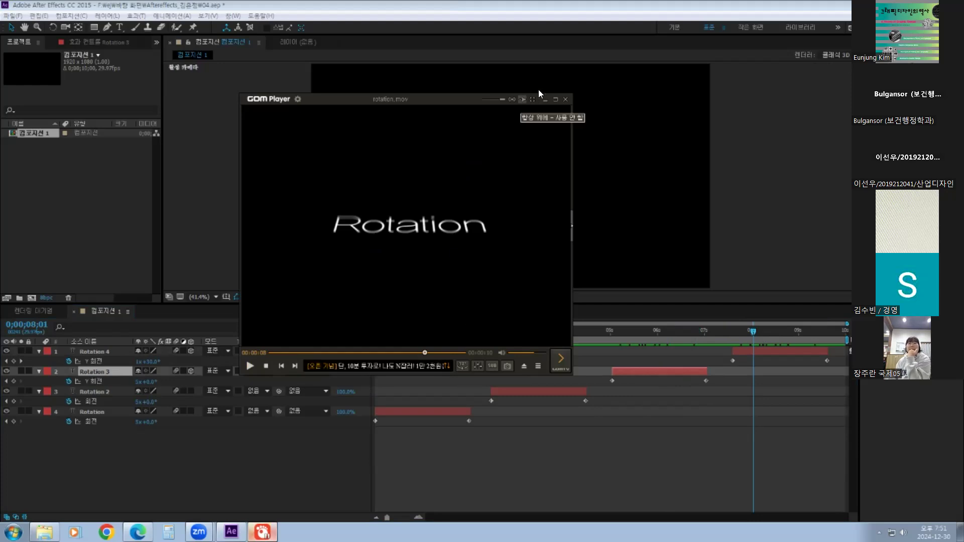
{"action": "left_click", "coordinate": [737, 358]}
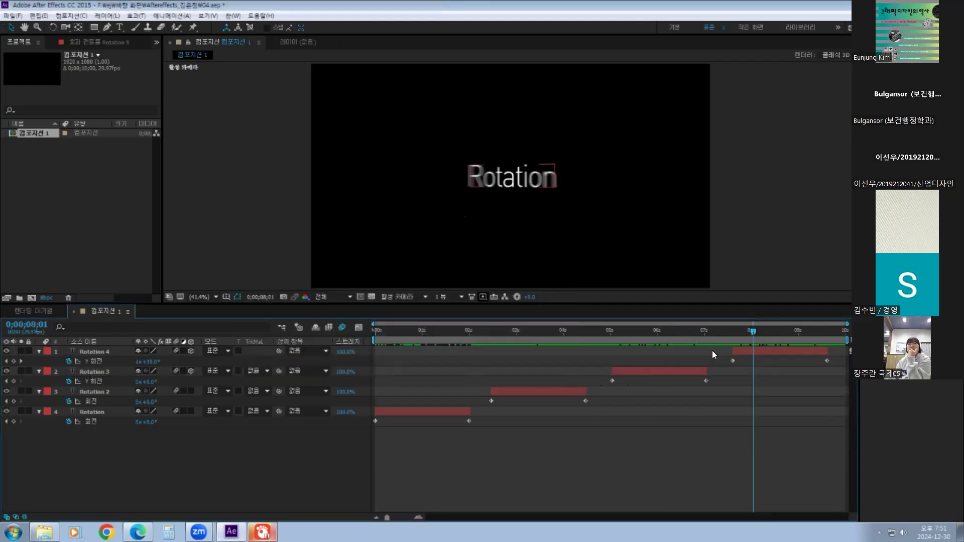
Delete both Y Rotation keyframes of the Rotation 4 layer and reset its Y Rotation to 0x+0.0°
{"action": "left_click_drag", "start_coordinate": [725, 357], "coordinate": [833, 365]}
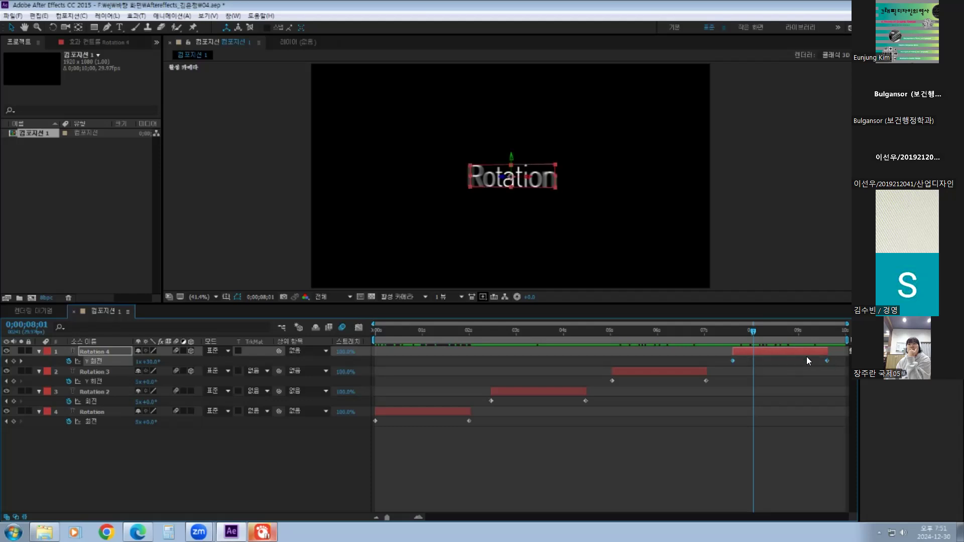
{"action": "key", "text": "Delete"}
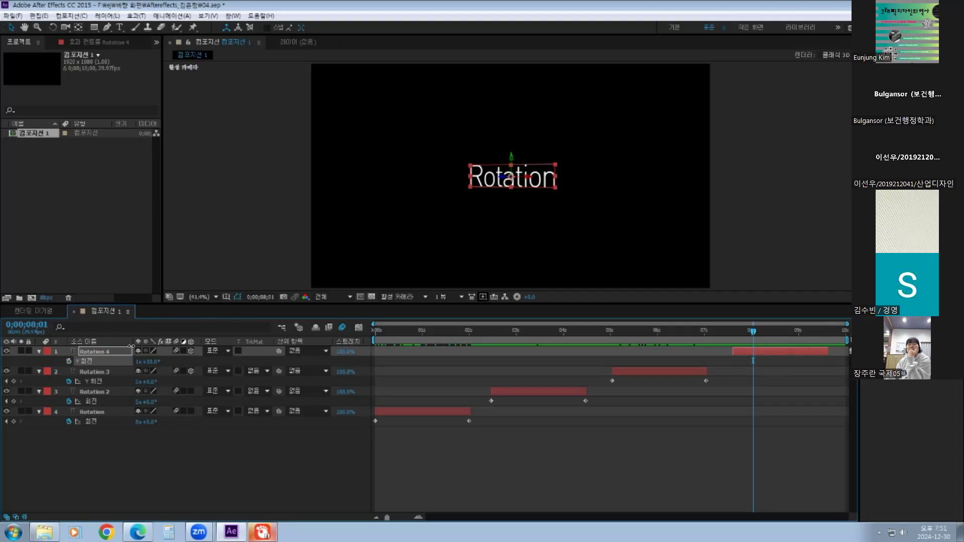
{"action": "left_click_drag", "start_coordinate": [754, 333], "coordinate": [775, 332]}
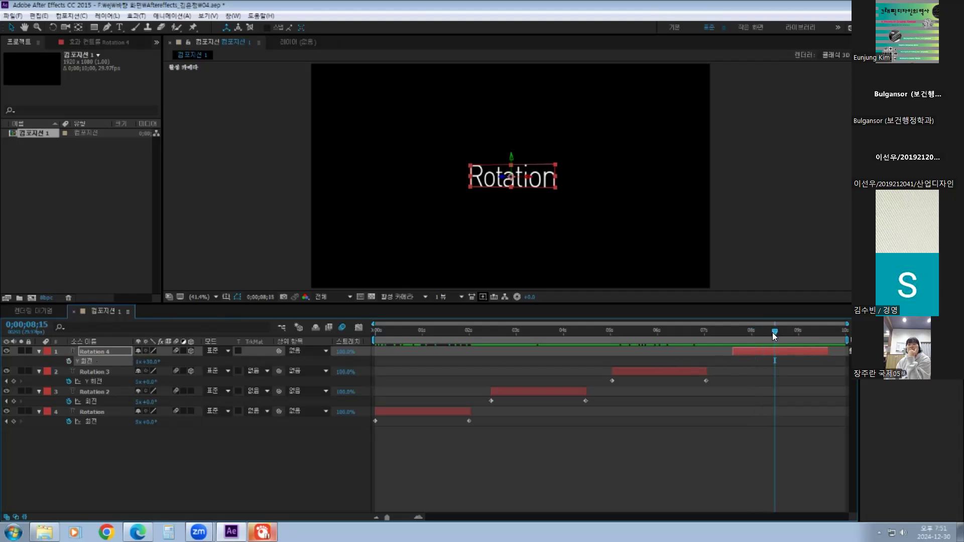
{"action": "left_click", "coordinate": [139, 362]}
{"action": "type", "text": "0"}
{"action": "key", "text": "Return"}
{"action": "left_click", "coordinate": [153, 361]}
{"action": "type", "text": "0"}
{"action": "left_click", "coordinate": [191, 362]}
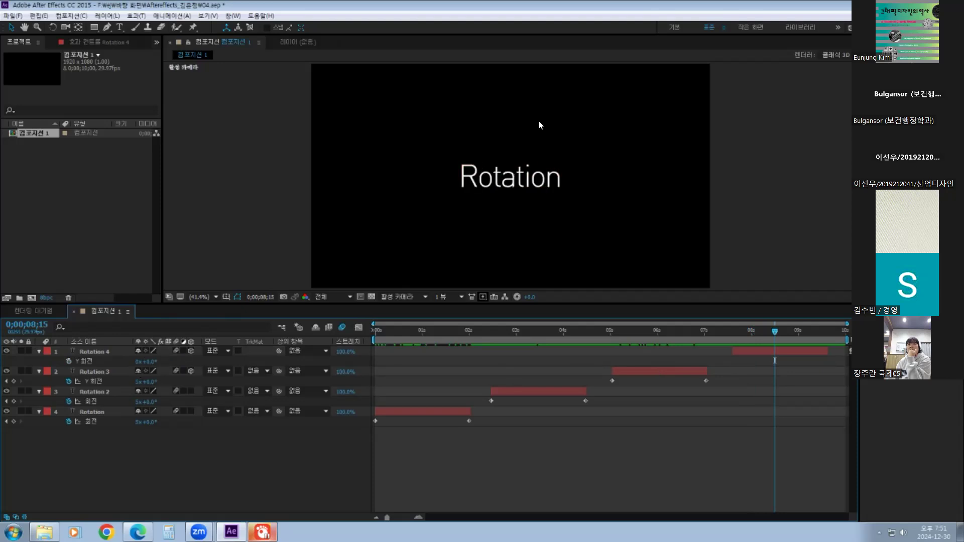
Show the Rotation 4 layer's rotation properties and add an X Rotation keyframe at its start, 0;00;07;18
{"action": "left_click", "coordinate": [91, 352]}
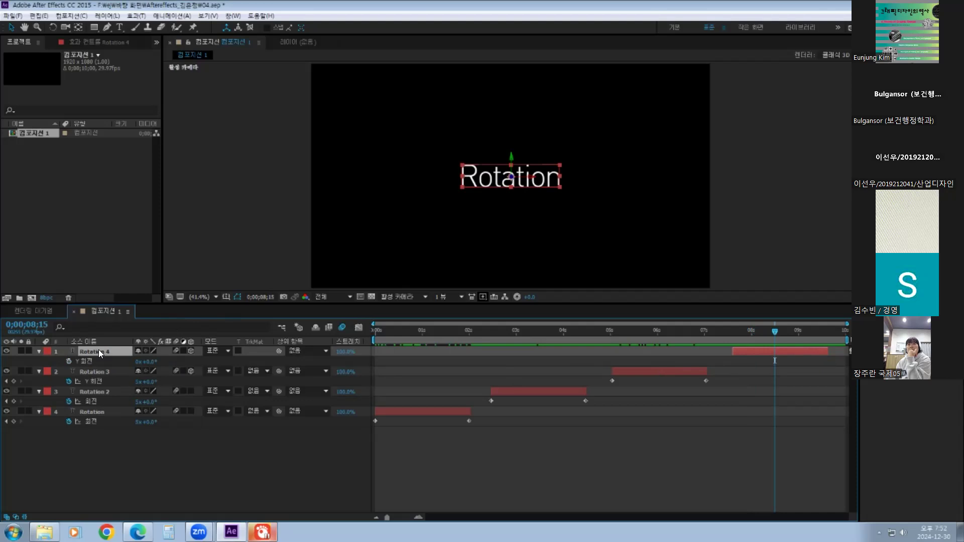
{"action": "key", "text": "r"}
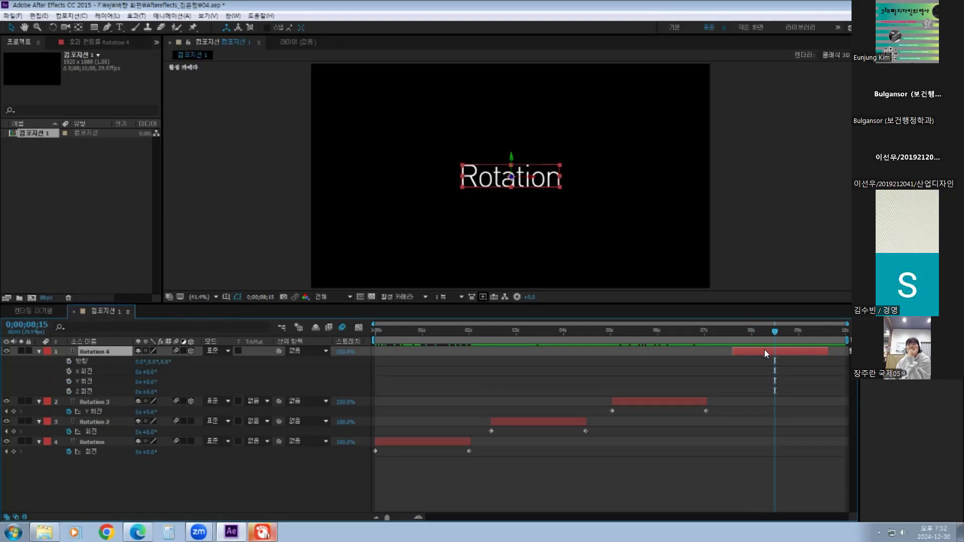
{"action": "key", "text": "i"}
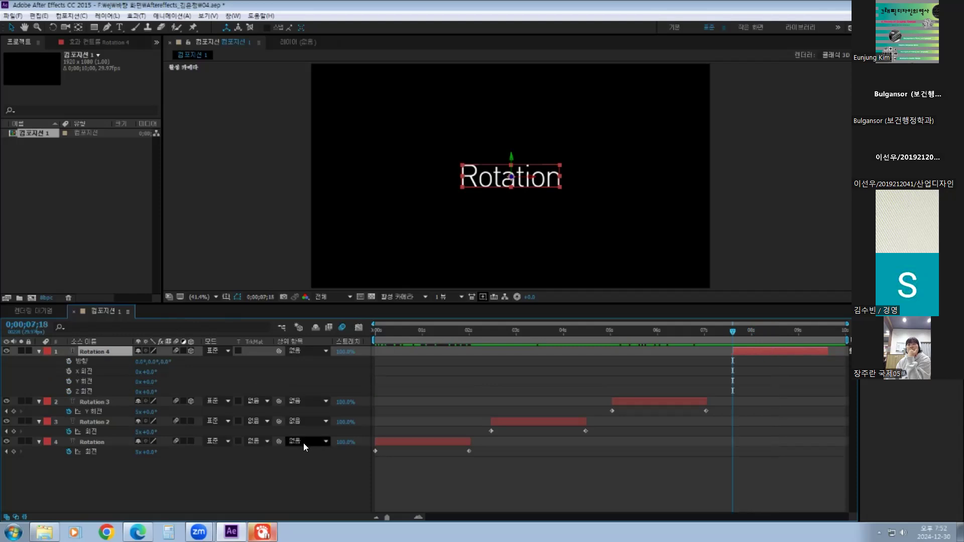
{"action": "left_click", "coordinate": [69, 373]}
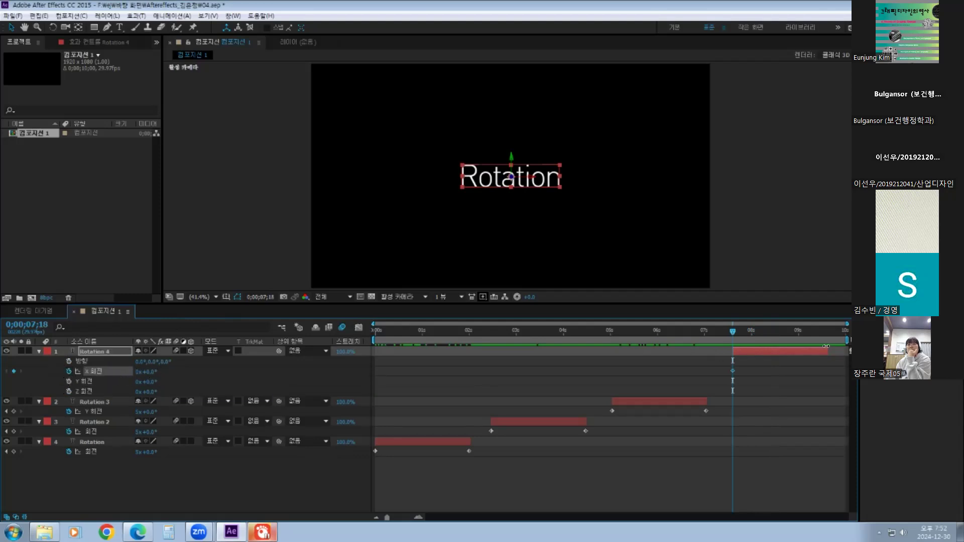
Set the Rotation 4 layer's X Rotation to 5 revolutions at its end, 0;00;09;18, and scrub back to check the turn
{"action": "left_click", "coordinate": [784, 350]}
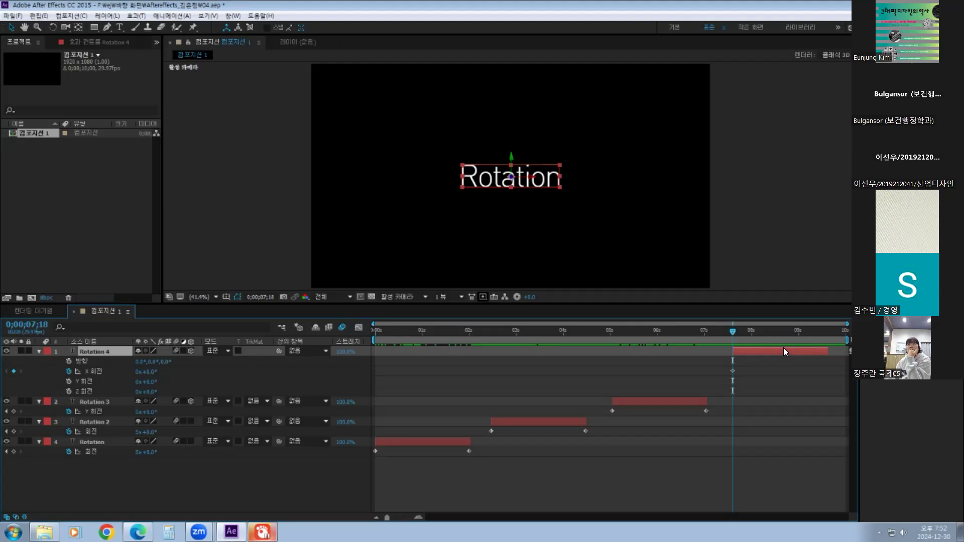
{"action": "key", "text": "o"}
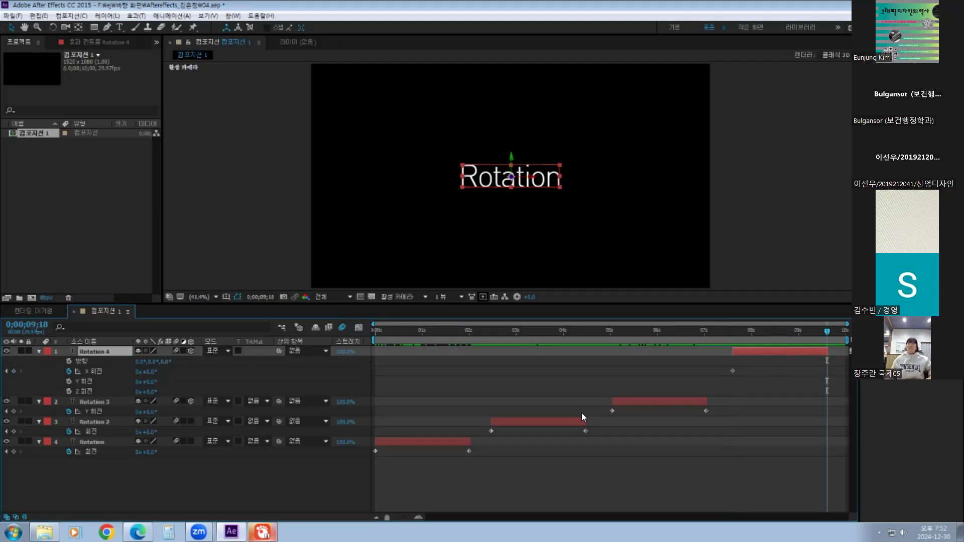
{"action": "left_click", "coordinate": [139, 372]}
{"action": "type", "text": "5"}
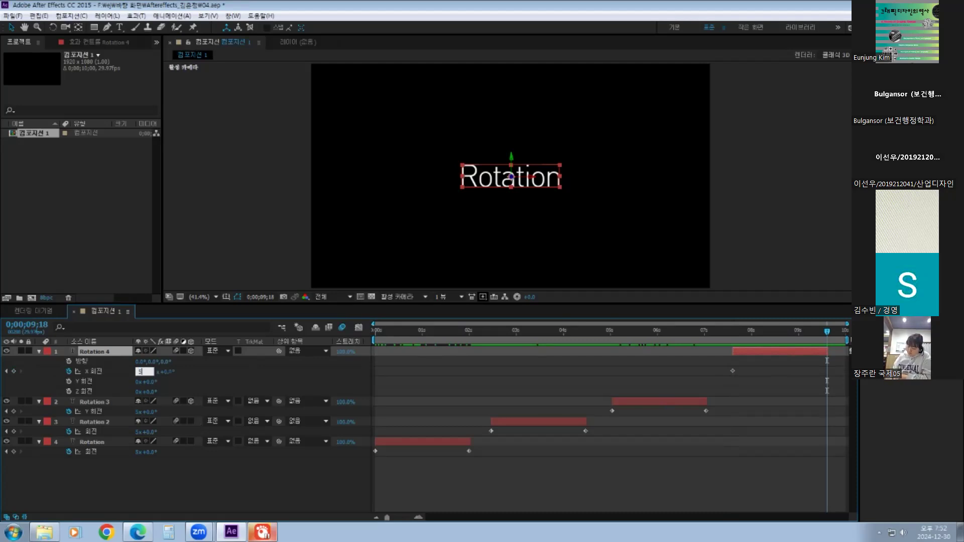
{"action": "left_click", "coordinate": [682, 482]}
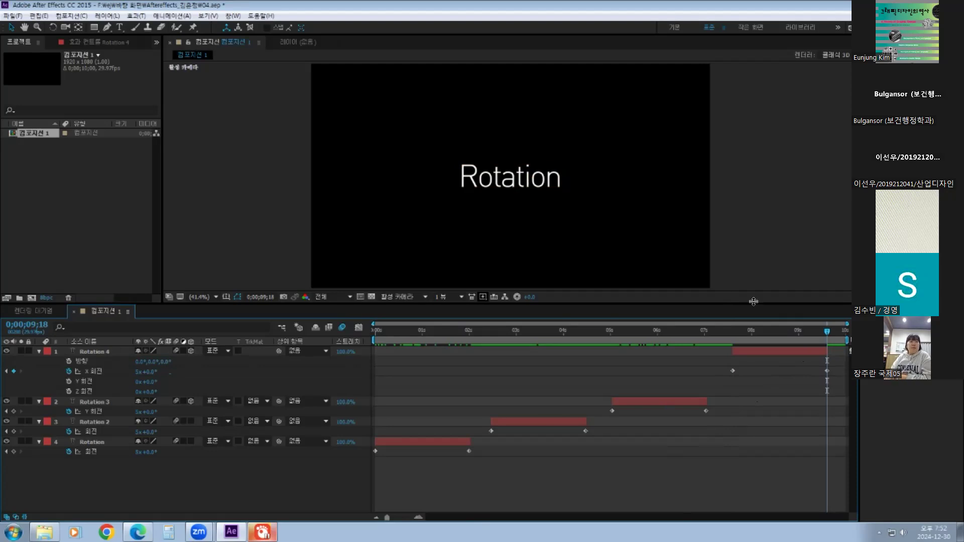
{"action": "left_click_drag", "start_coordinate": [826, 333], "coordinate": [750, 332]}
Collapse the Rotation 4 layer's rotation properties and show only its keyframed X Rotation
{"action": "left_click", "coordinate": [100, 351]}
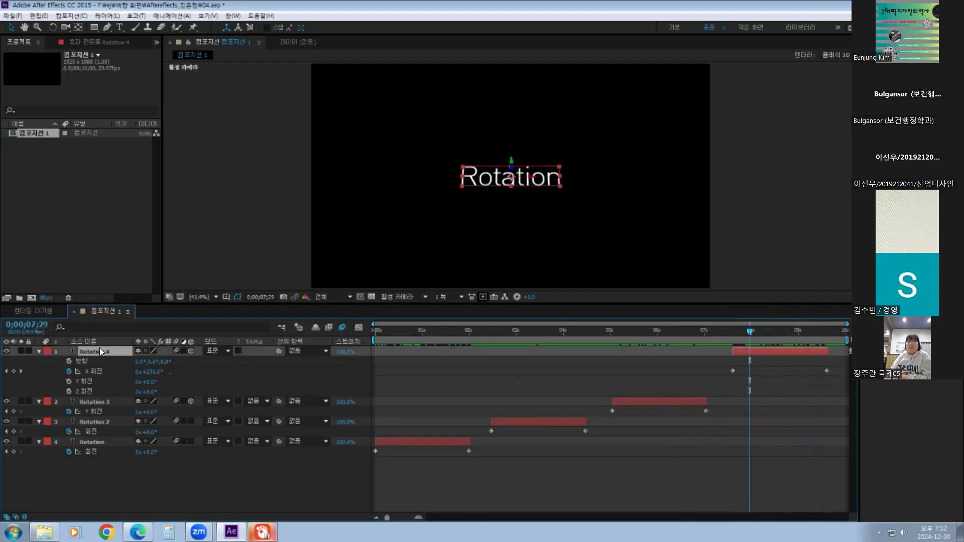
{"action": "key", "text": "r"}
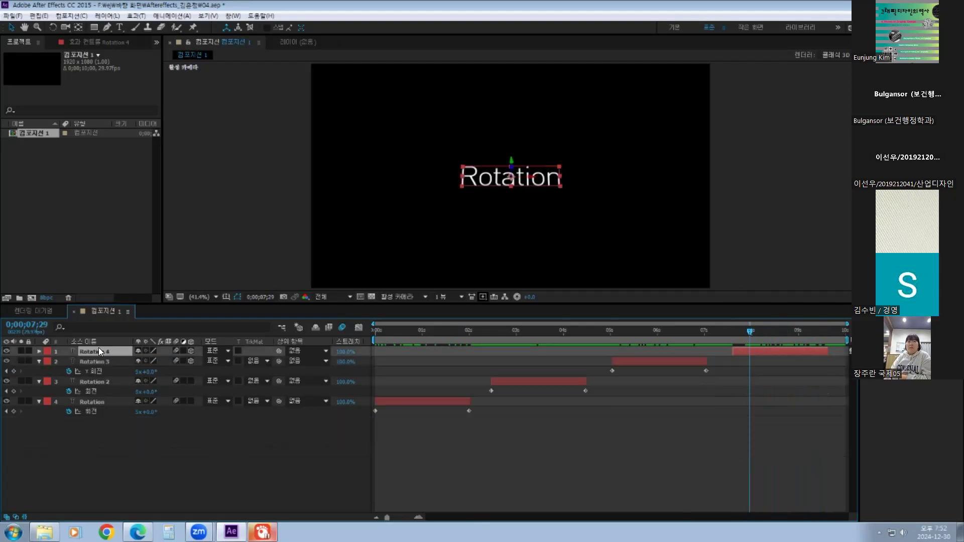
{"action": "key", "text": "u"}
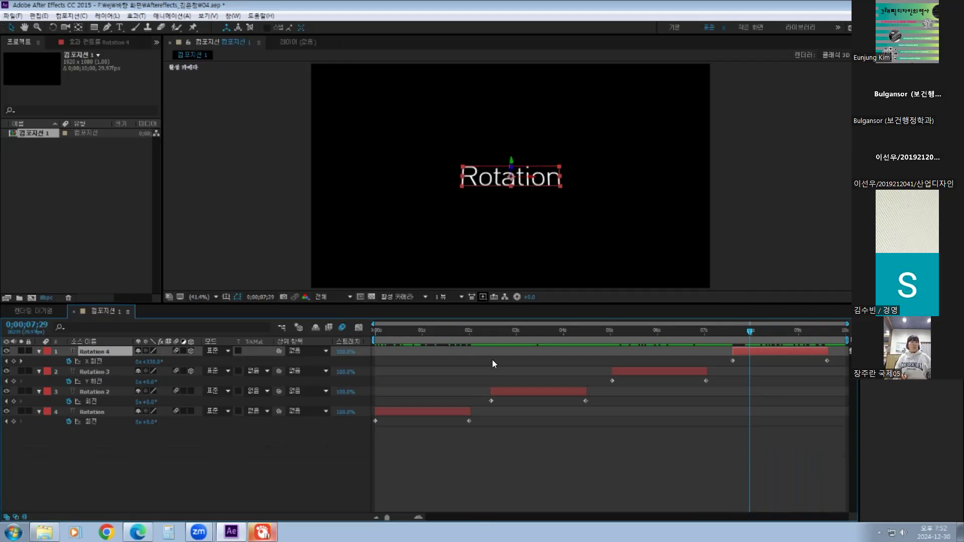
Scrub through the composition to review the spins, pivots and keyframes of the Rotation layers
{"action": "left_click_drag", "start_coordinate": [750, 333], "coordinate": [378, 413]}
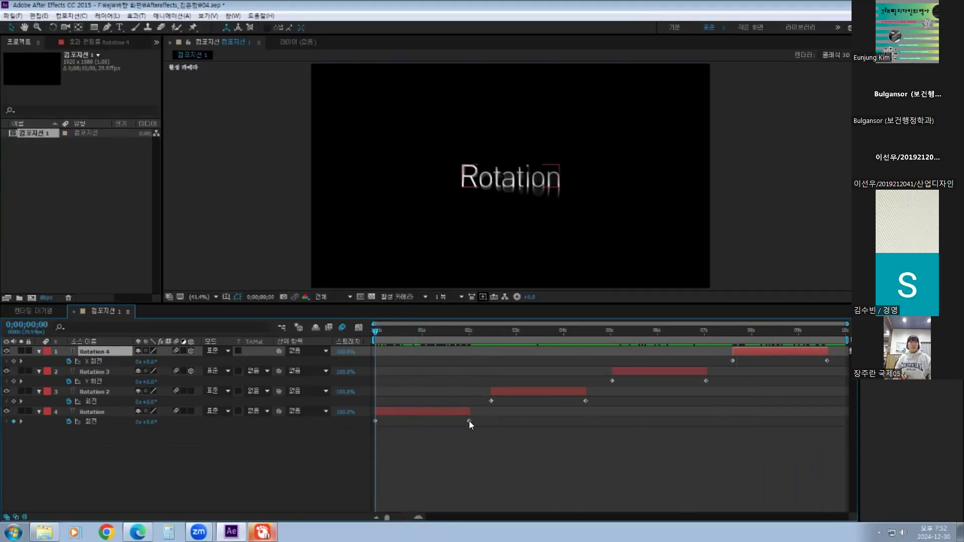
{"action": "mouse_move", "coordinate": [373, 329]}
{"action": "left_mouse_down"}
{"action": "mouse_move", "coordinate": [400, 337]}
{"action": "mouse_move", "coordinate": [369, 338]}
{"action": "left_mouse_up"}
{"action": "left_click_drag", "start_coordinate": [377, 329], "coordinate": [439, 333]}
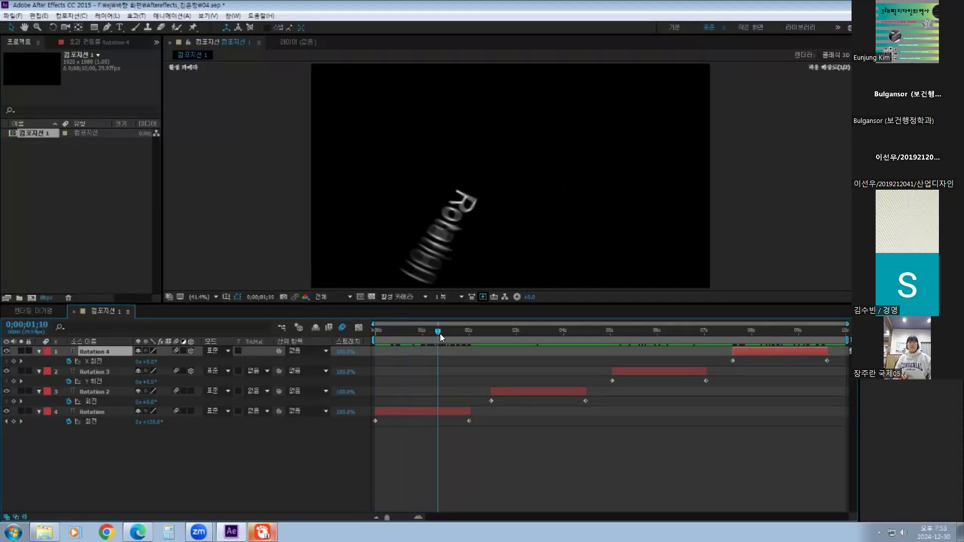
{"action": "left_click", "coordinate": [87, 393]}
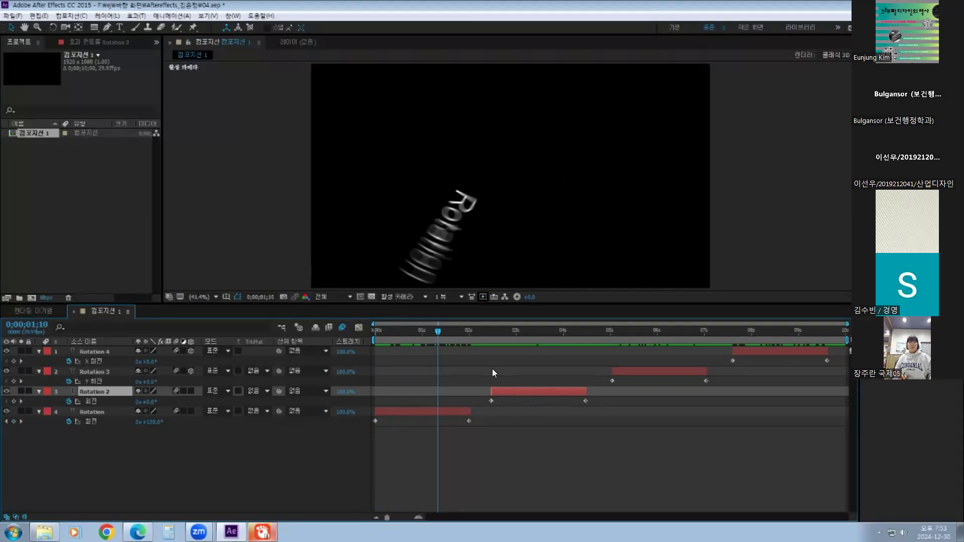
{"action": "left_click_drag", "start_coordinate": [438, 330], "coordinate": [489, 331]}
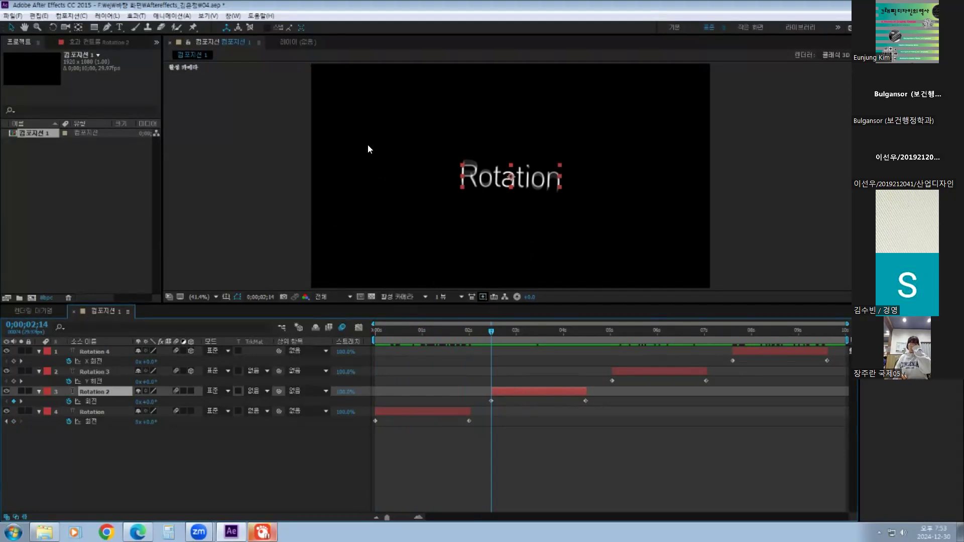
{"action": "left_click_drag", "start_coordinate": [489, 333], "coordinate": [622, 345]}
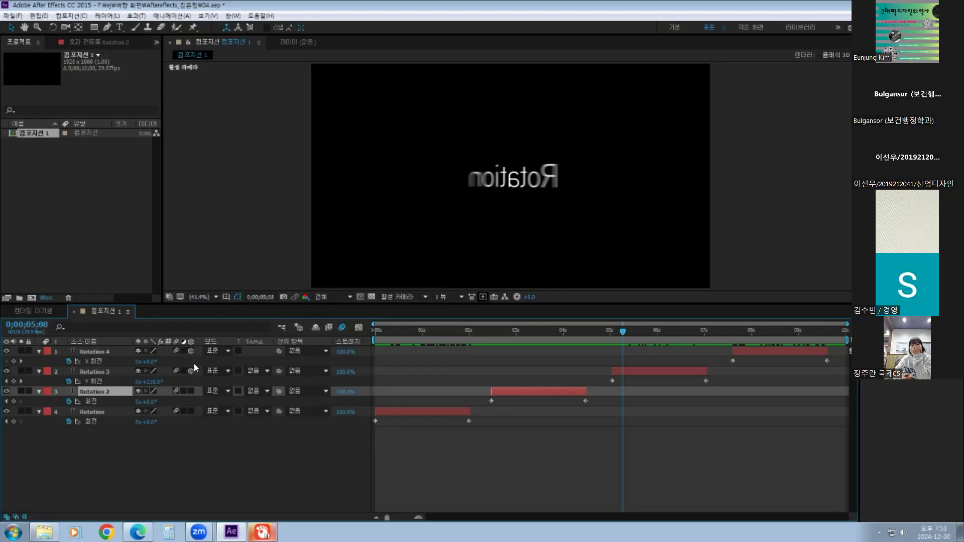
{"action": "left_click_drag", "start_coordinate": [623, 332], "coordinate": [657, 331]}
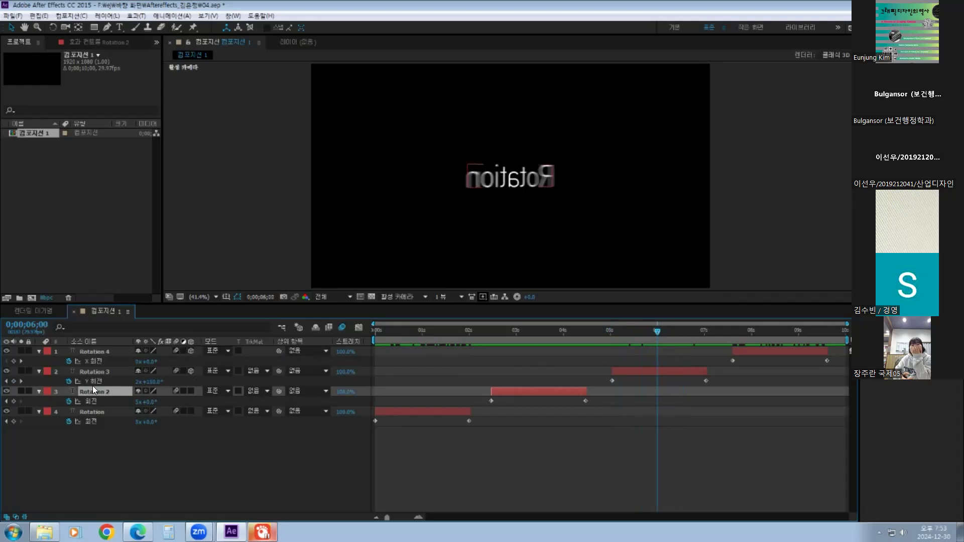
{"action": "left_click_drag", "start_coordinate": [657, 330], "coordinate": [427, 357]}
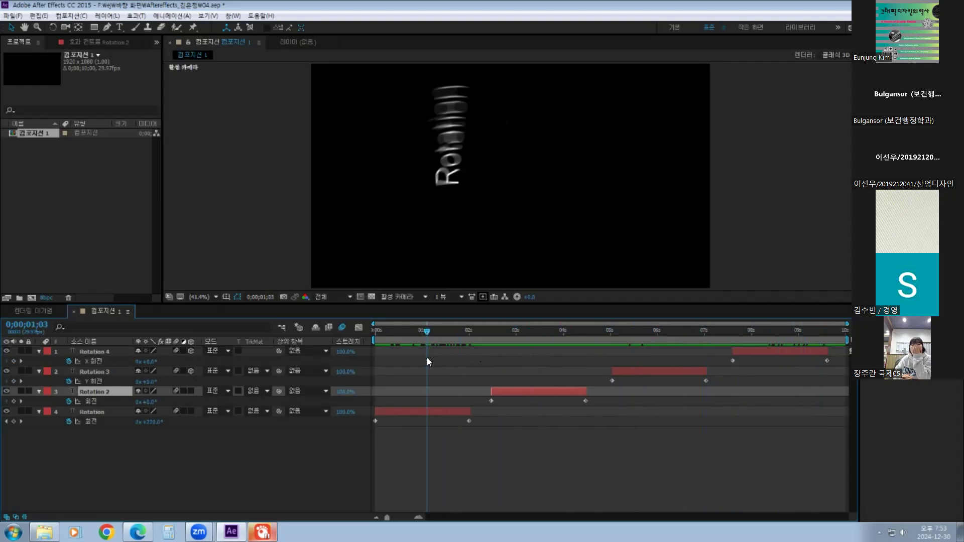
Save the project and return the playhead to the composition's start with the first Rotation layer selected
{"action": "left_click", "coordinate": [12, 15]}
{"action": "left_click", "coordinate": [24, 108]}
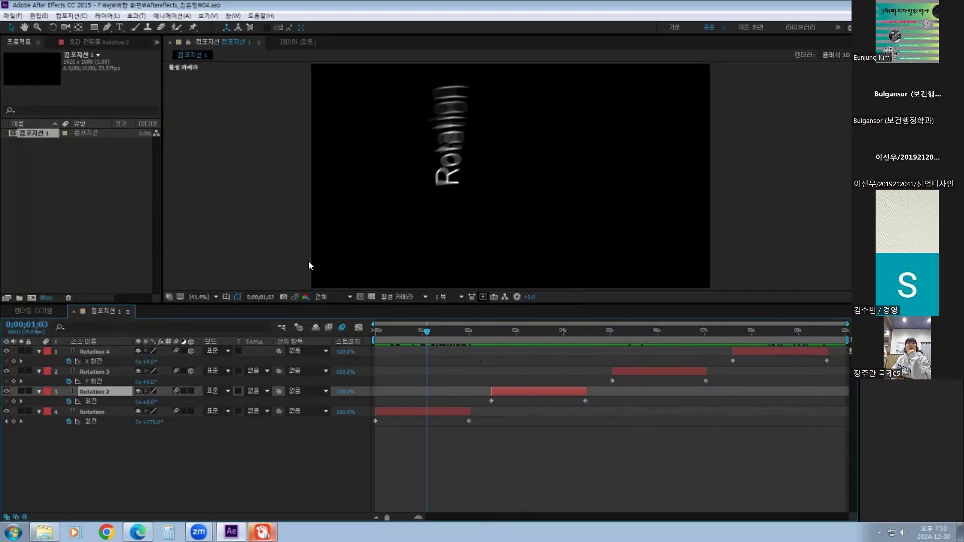
{"action": "left_click_drag", "start_coordinate": [428, 332], "coordinate": [401, 331]}
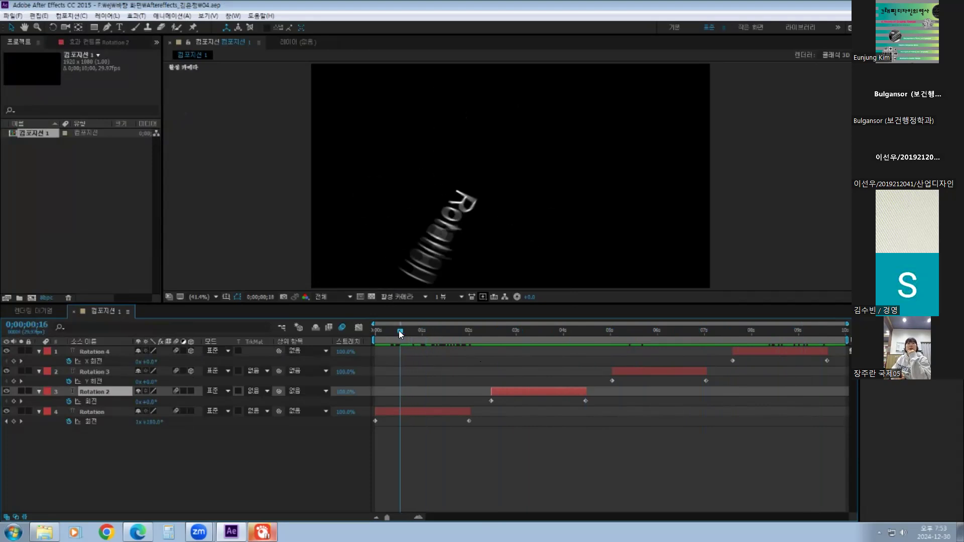
{"action": "left_click", "coordinate": [419, 410]}
{"action": "key", "text": "Home"}
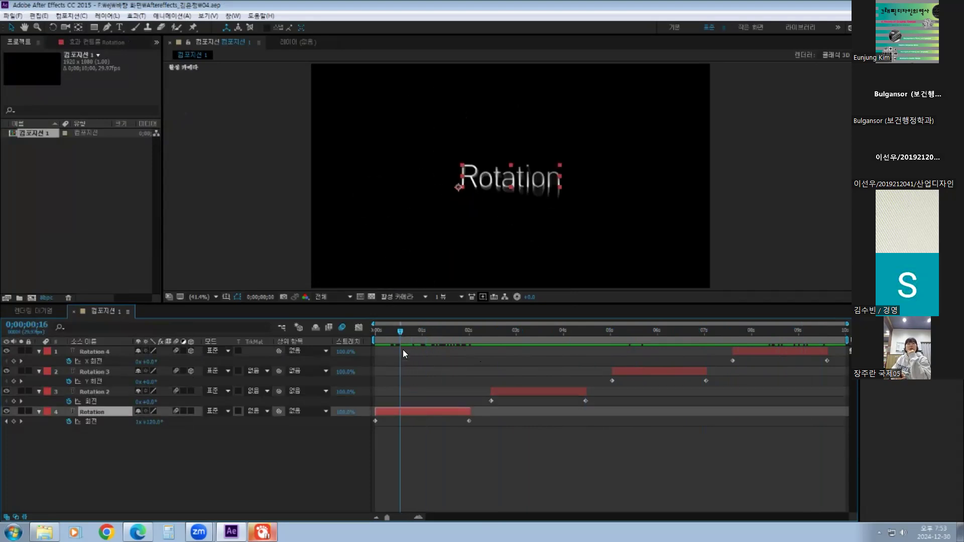
{"action": "key", "text": "ctrl+t"}
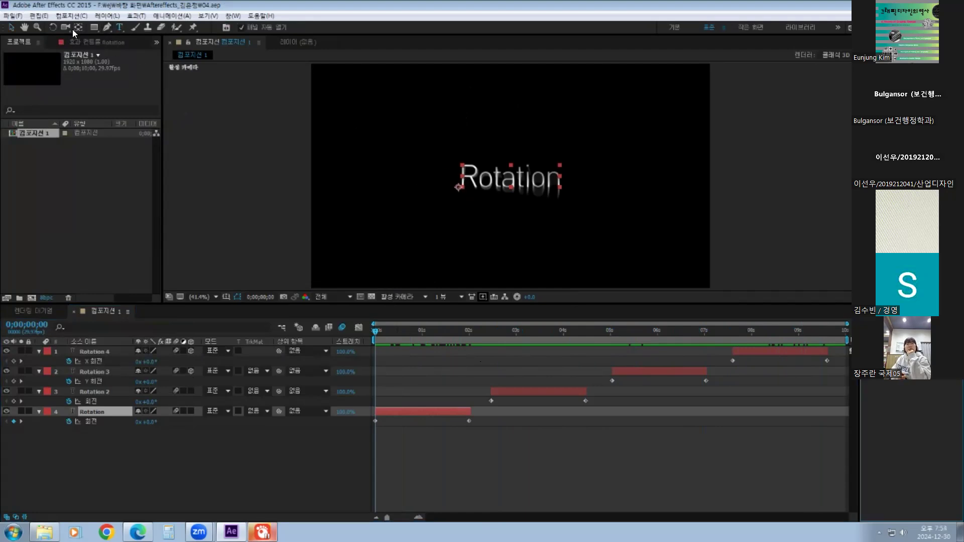
{"action": "left_click", "coordinate": [13, 26]}
{"action": "left_click", "coordinate": [472, 233]}
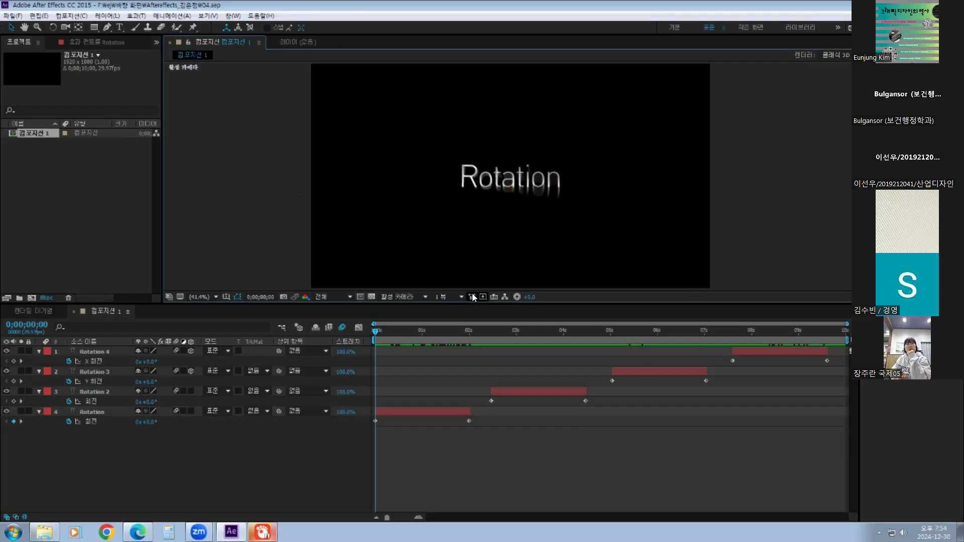
Create a new composition-sized 1920 × 1080 px solid layer in a pale yellow cream colour
{"action": "left_click", "coordinate": [122, 440]}
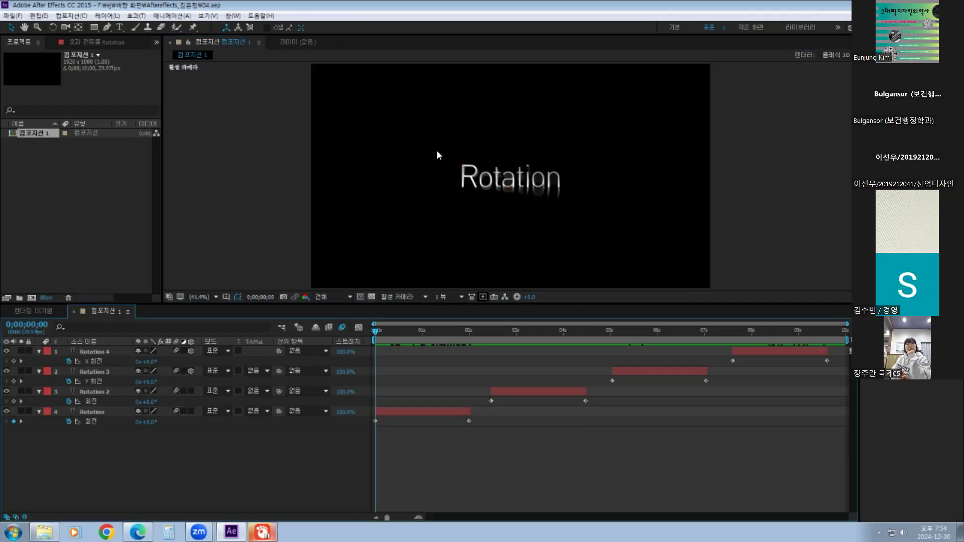
{"action": "left_click", "coordinate": [101, 15]}
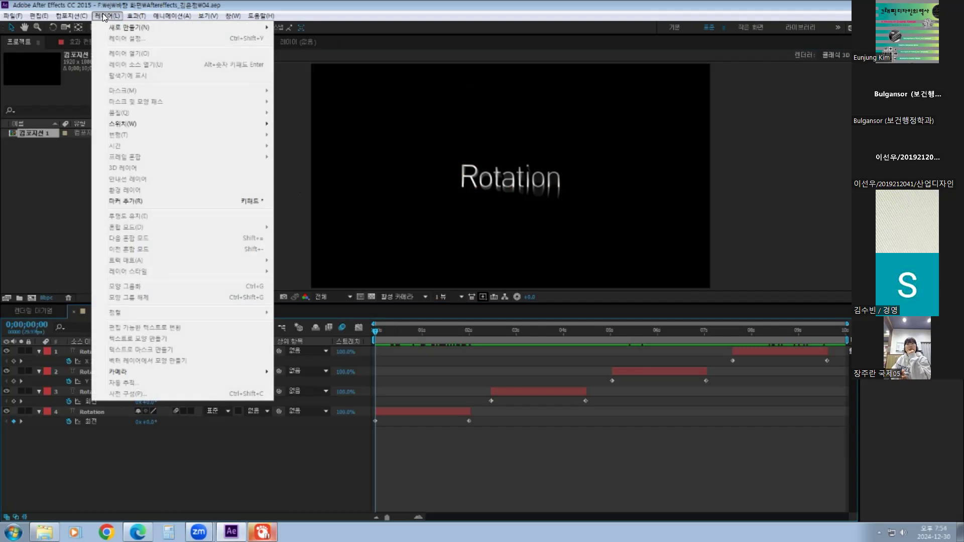
{"action": "mouse_move", "coordinate": [129, 27]}
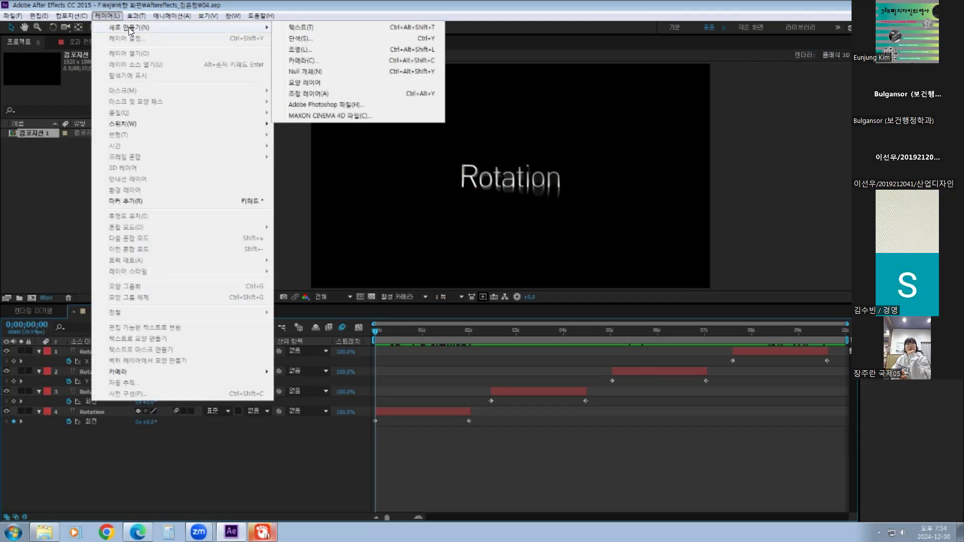
{"action": "left_click", "coordinate": [297, 38]}
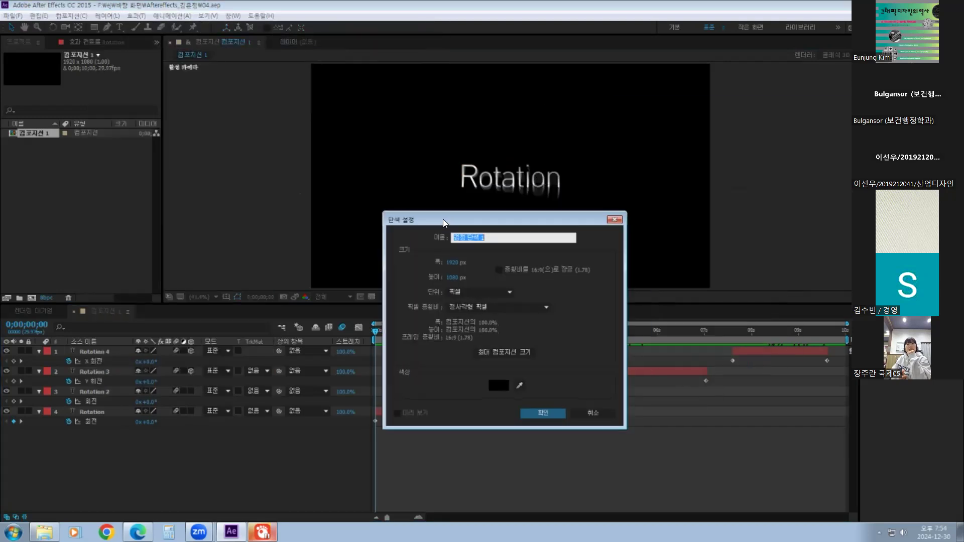
{"action": "left_click", "coordinate": [499, 385]}
{"action": "left_click_drag", "start_coordinate": [541, 243], "coordinate": [617, 210]}
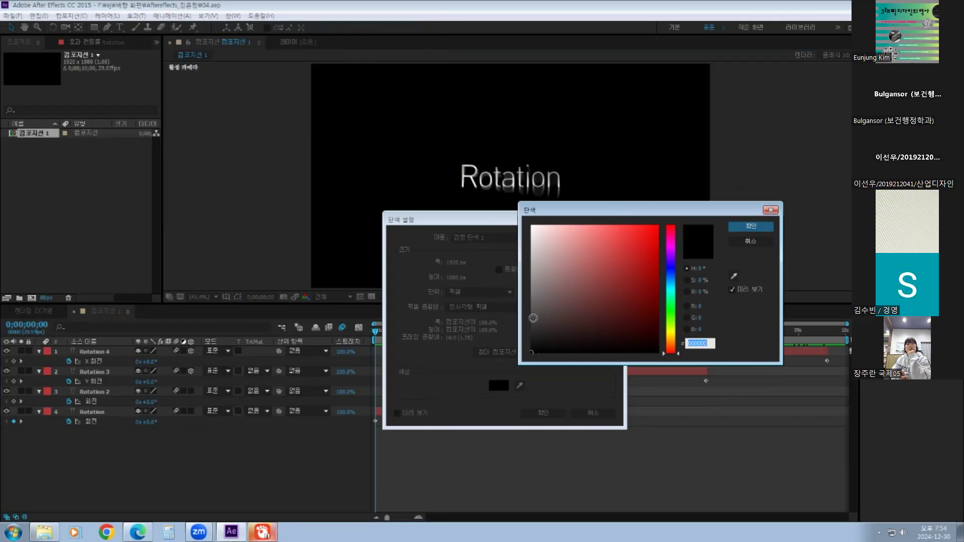
{"action": "left_click", "coordinate": [673, 338]}
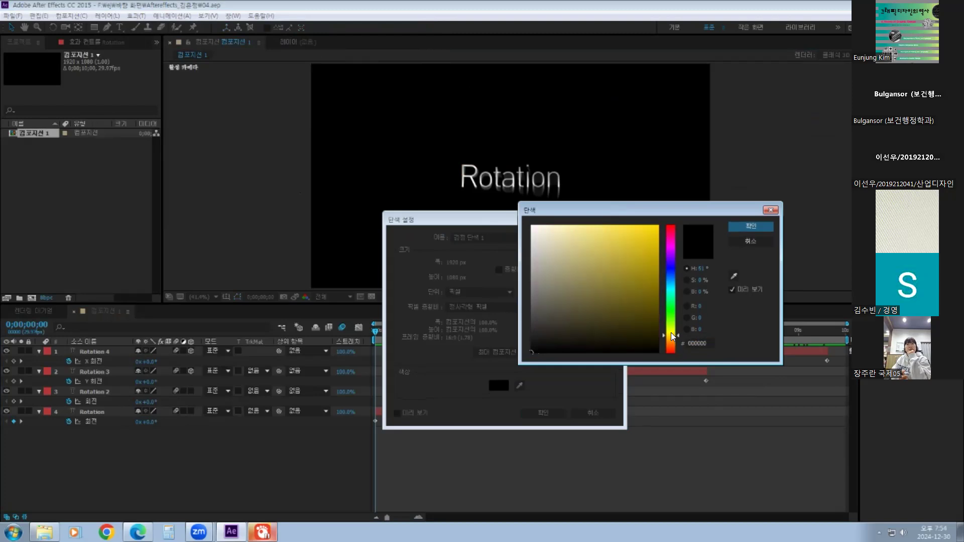
{"action": "left_click_drag", "start_coordinate": [550, 238], "coordinate": [548, 238]}
{"action": "left_click", "coordinate": [737, 228]}
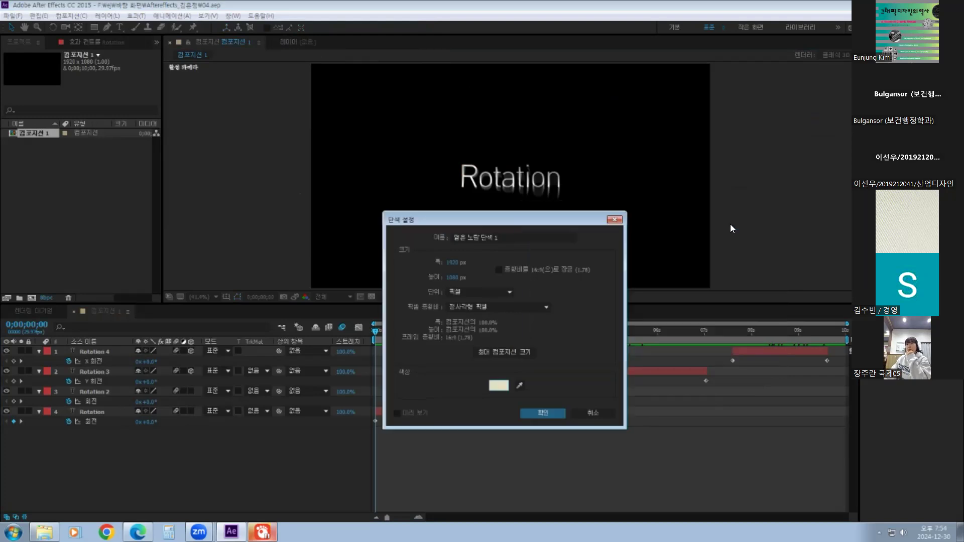
{"action": "left_click", "coordinate": [551, 411]}
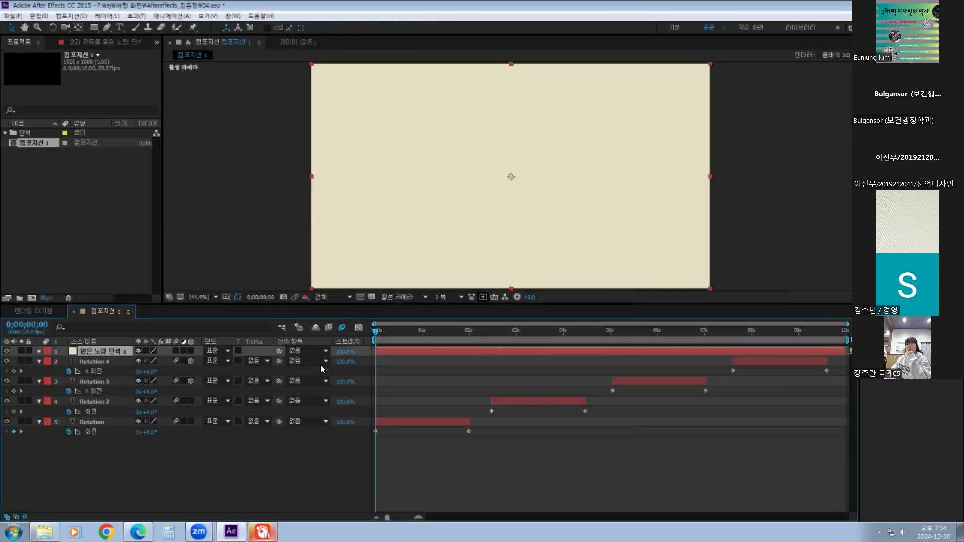
Move the pale yellow solid beneath all four Rotation layers so it serves as the background
{"action": "left_click_drag", "start_coordinate": [99, 350], "coordinate": [95, 436]}
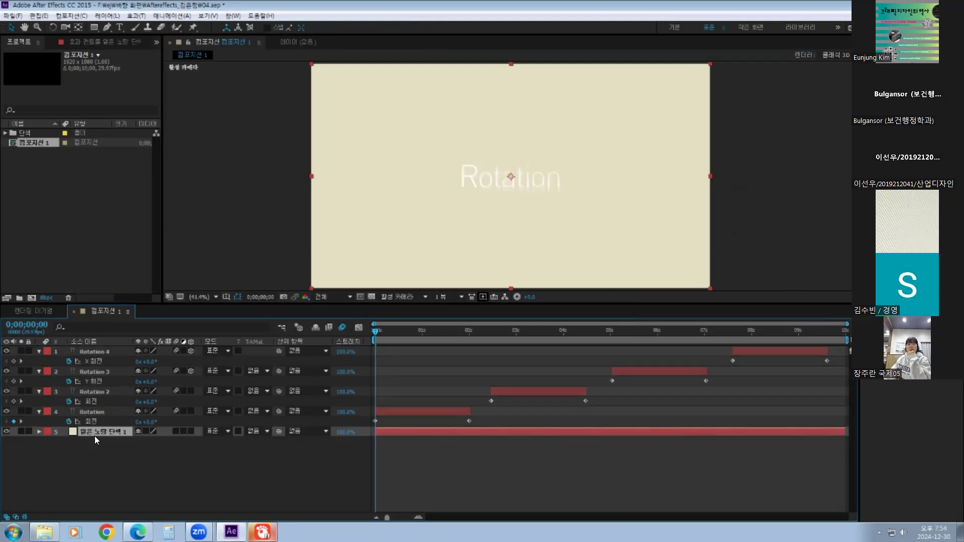
{"action": "left_click", "coordinate": [218, 467]}
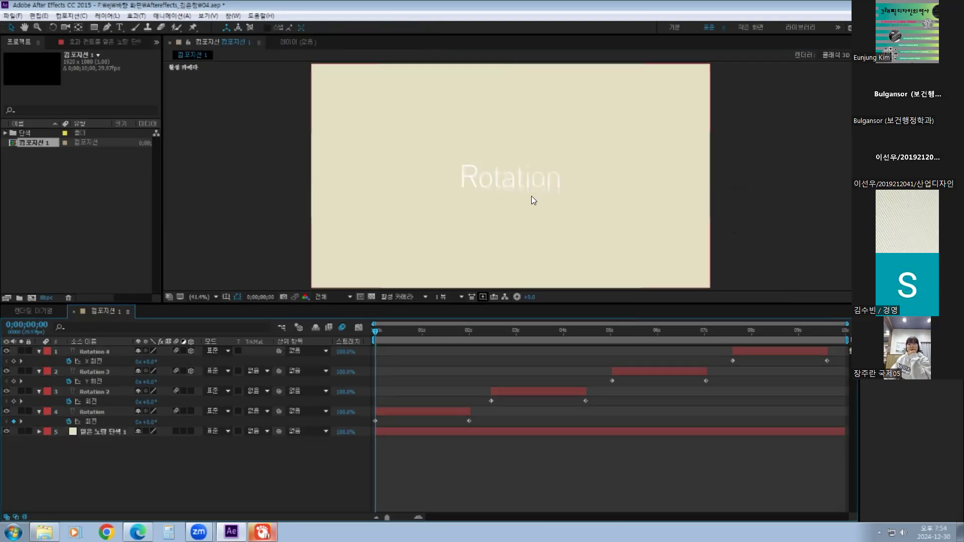
{"action": "left_click", "coordinate": [90, 431]}
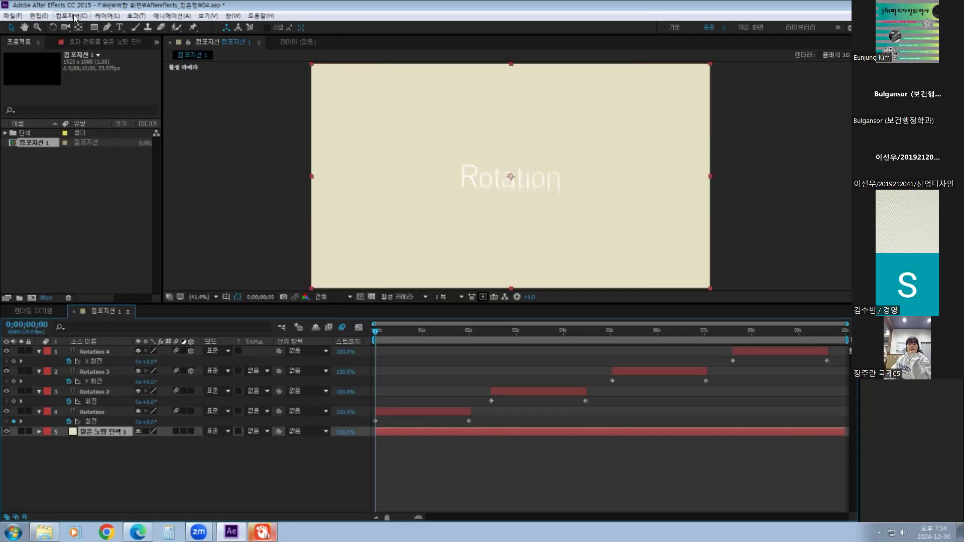
Select all the text of the first Rotation layer and try a dark grey fill, 2F2E2E
{"action": "left_click", "coordinate": [90, 412]}
{"action": "left_click", "coordinate": [120, 28]}
{"action": "left_click_drag", "start_coordinate": [459, 177], "coordinate": [574, 181]}
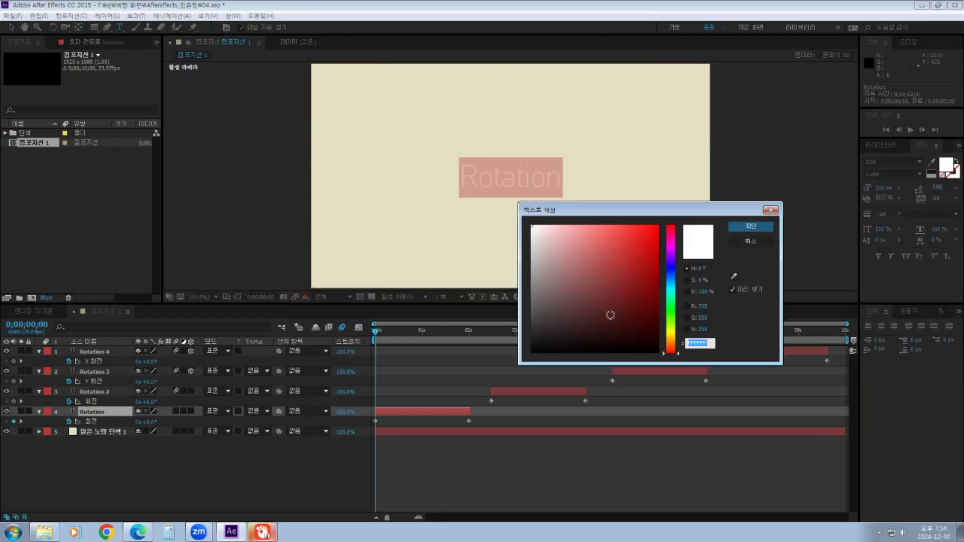
{"action": "left_click", "coordinate": [605, 311]}
{"action": "left_click_drag", "start_coordinate": [534, 328], "coordinate": [532, 313]}
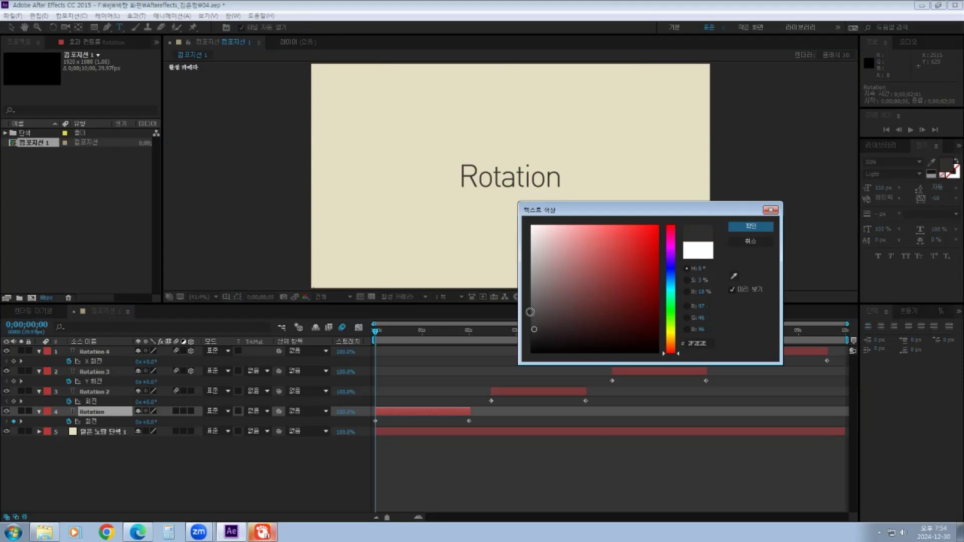
Try a range of brown and tan shades of a yellow-orange hue for the Rotation text colour
{"action": "left_click", "coordinate": [671, 338]}
{"action": "left_click", "coordinate": [596, 297]}
{"action": "left_click", "coordinate": [607, 283]}
{"action": "left_click", "coordinate": [619, 305]}
{"action": "left_click", "coordinate": [603, 272]}
{"action": "left_click", "coordinate": [602, 289]}
{"action": "left_click", "coordinate": [588, 265]}
{"action": "left_click", "coordinate": [598, 255]}
{"action": "left_click", "coordinate": [612, 270]}
{"action": "left_click", "coordinate": [610, 286]}
{"action": "left_click", "coordinate": [606, 303]}
{"action": "left_click", "coordinate": [622, 298]}
{"action": "left_click", "coordinate": [611, 282]}
{"action": "left_click", "coordinate": [606, 296]}
{"action": "left_click", "coordinate": [589, 262]}
{"action": "left_click", "coordinate": [571, 249]}
{"action": "left_click", "coordinate": [575, 264]}
{"action": "left_click", "coordinate": [564, 254]}
{"action": "left_click", "coordinate": [565, 269]}
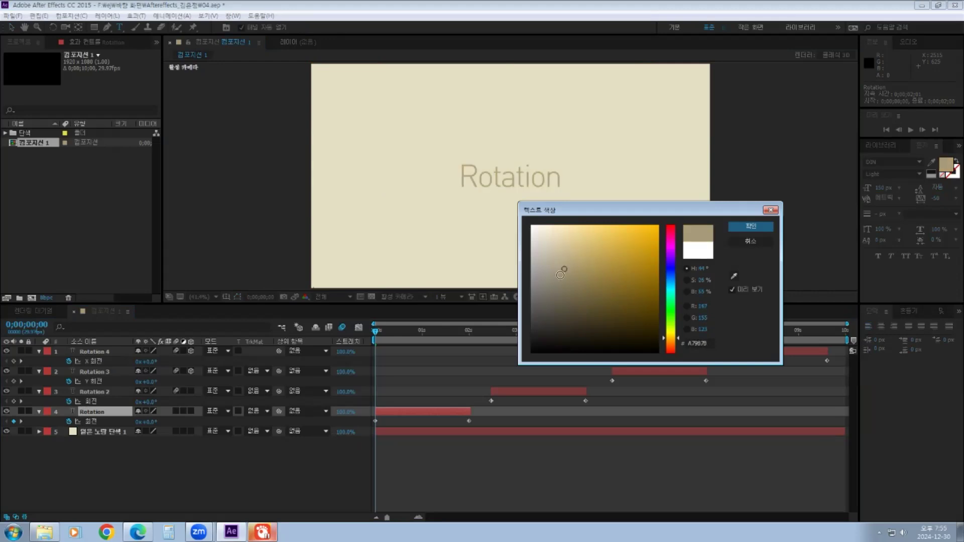
Recolour the first Rotation layer's text to a neutral light-medium grey and finish the text editing
{"action": "left_click", "coordinate": [532, 299]}
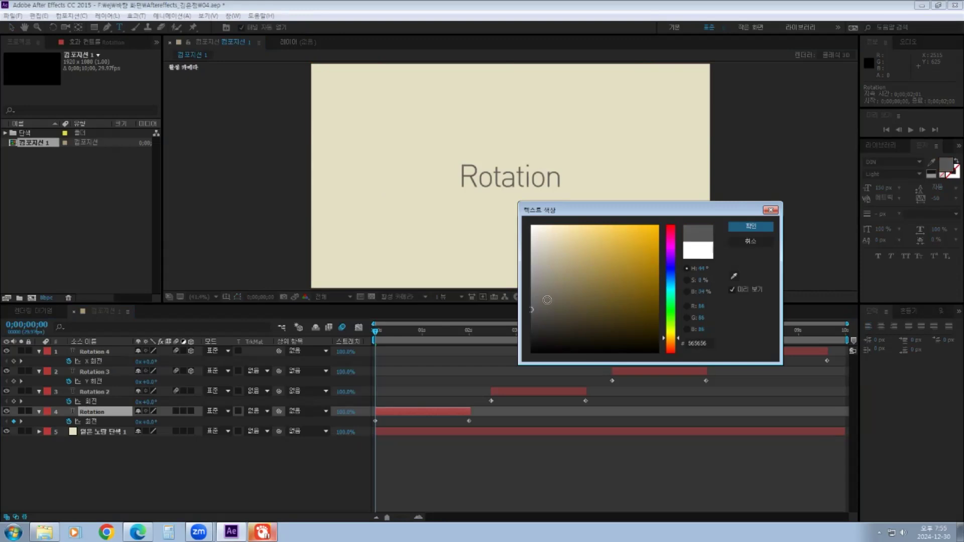
{"action": "left_click", "coordinate": [530, 293]}
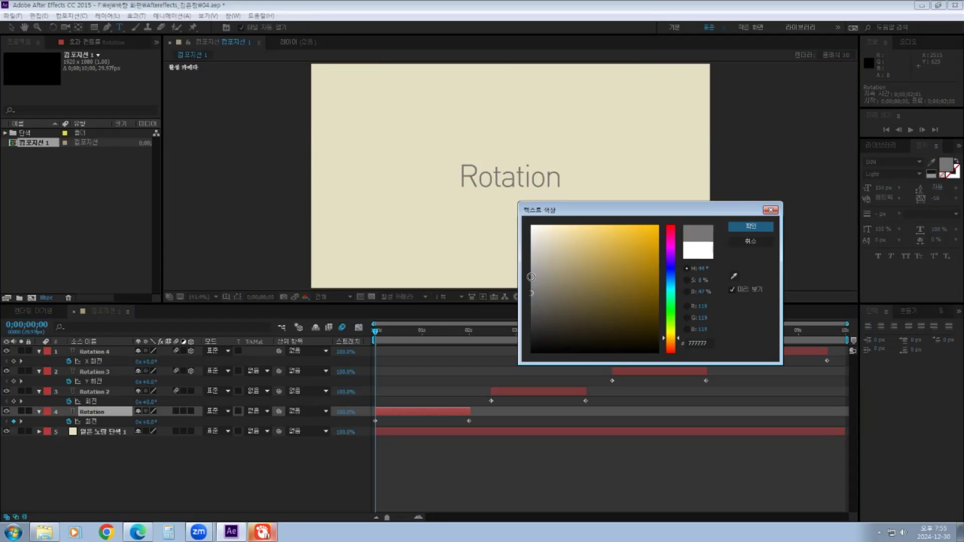
{"action": "left_click", "coordinate": [531, 277]}
{"action": "left_click", "coordinate": [741, 228]}
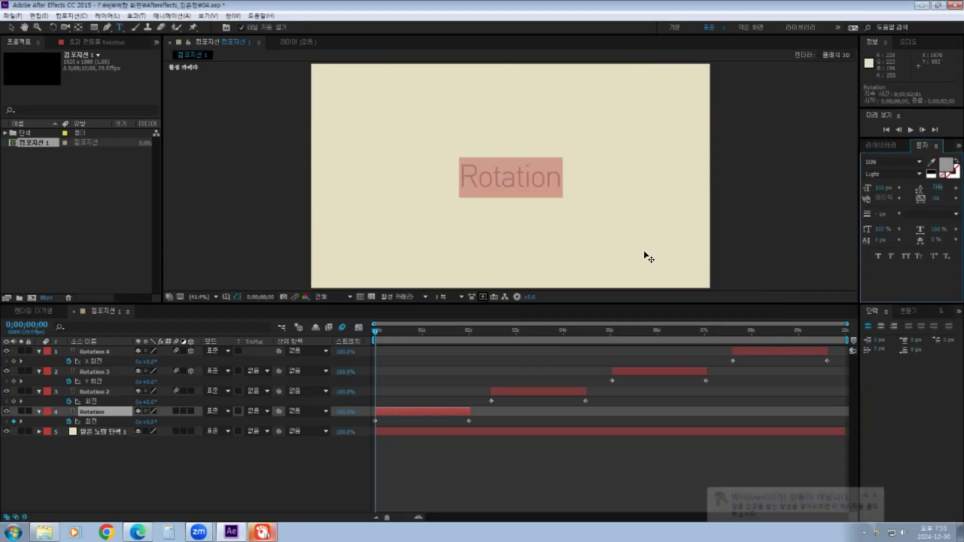
{"action": "left_click", "coordinate": [11, 27]}
{"action": "left_click", "coordinate": [578, 188]}
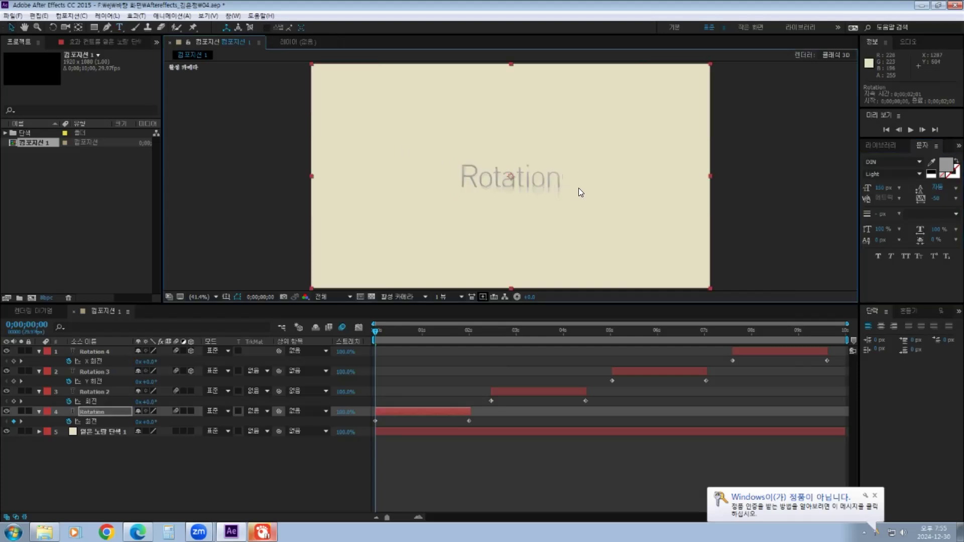
{"action": "left_click", "coordinate": [876, 497]}
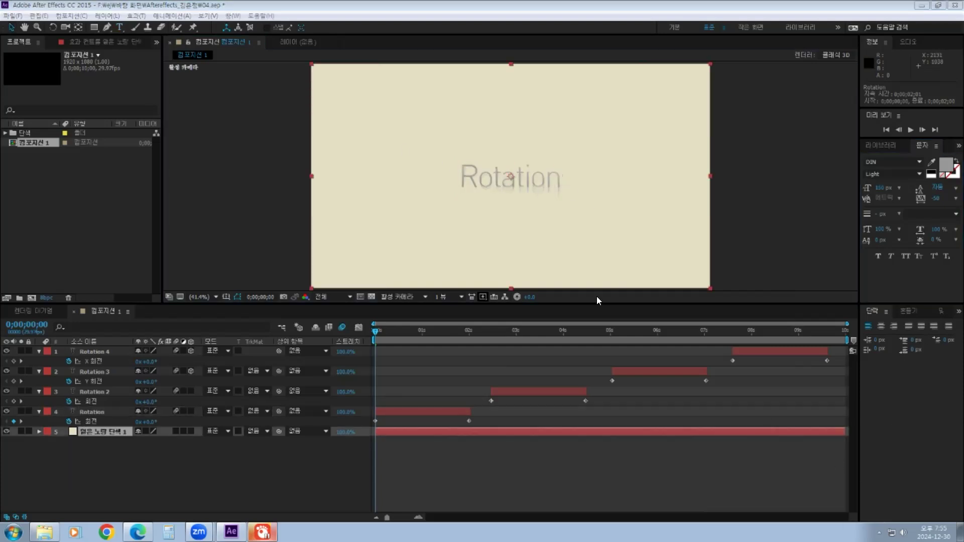
Preview the recoloured animation from the composition's start and save the project
{"action": "left_click", "coordinate": [374, 335]}
{"action": "key", "text": "space"}
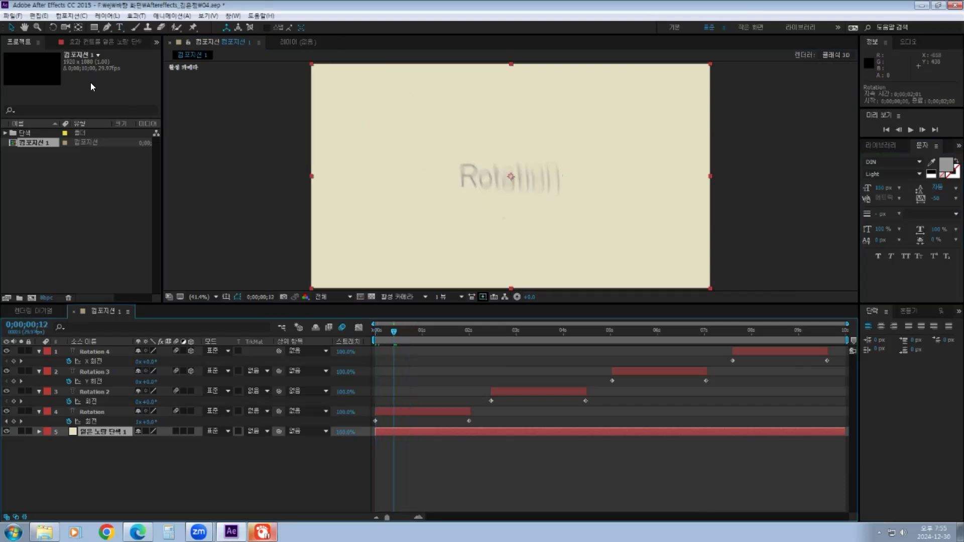
{"action": "left_click", "coordinate": [13, 16]}
{"action": "left_click", "coordinate": [15, 100]}
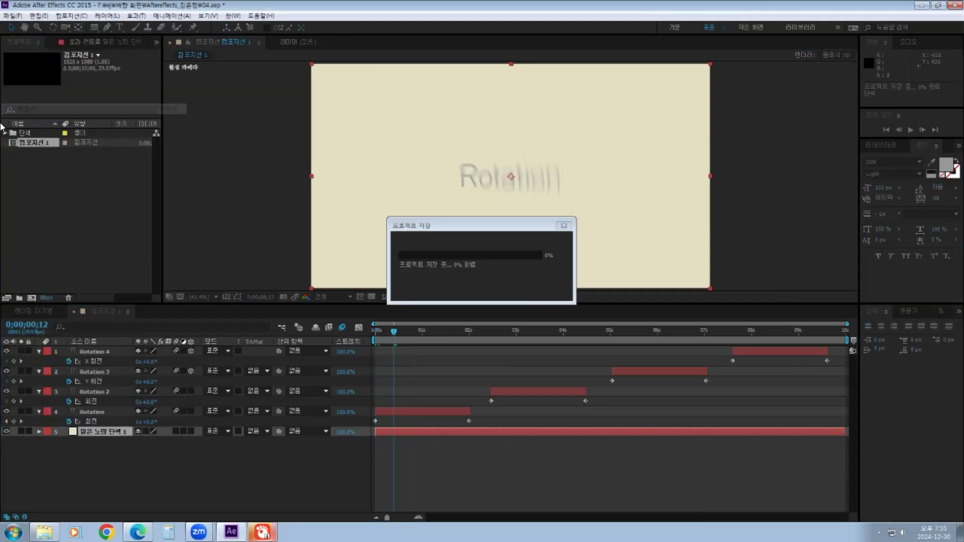
Switch from After Effects to File Explorer and look through the 한국IT folder inside 2024년2학기
{"action": "left_click", "coordinate": [919, 8]}
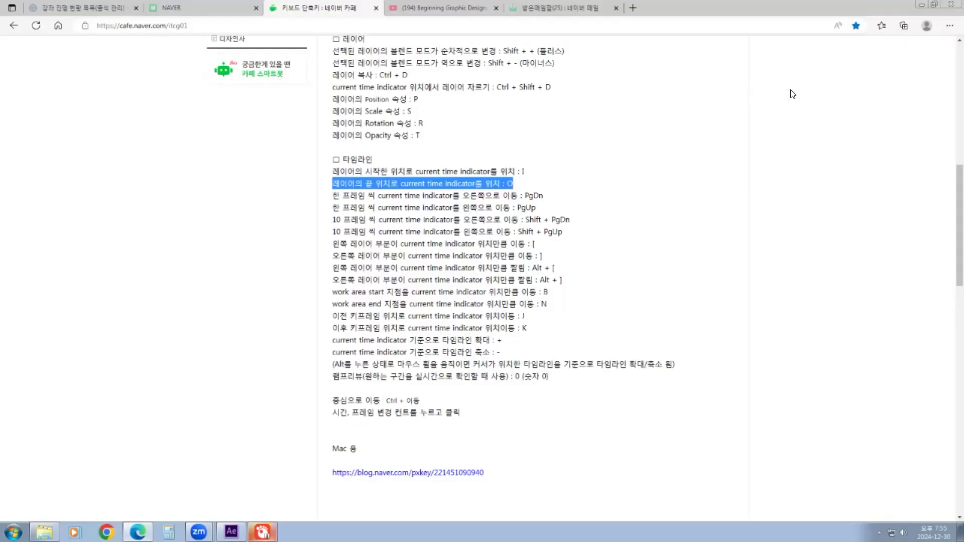
{"action": "left_click_drag", "start_coordinate": [386, 114], "coordinate": [487, 114]}
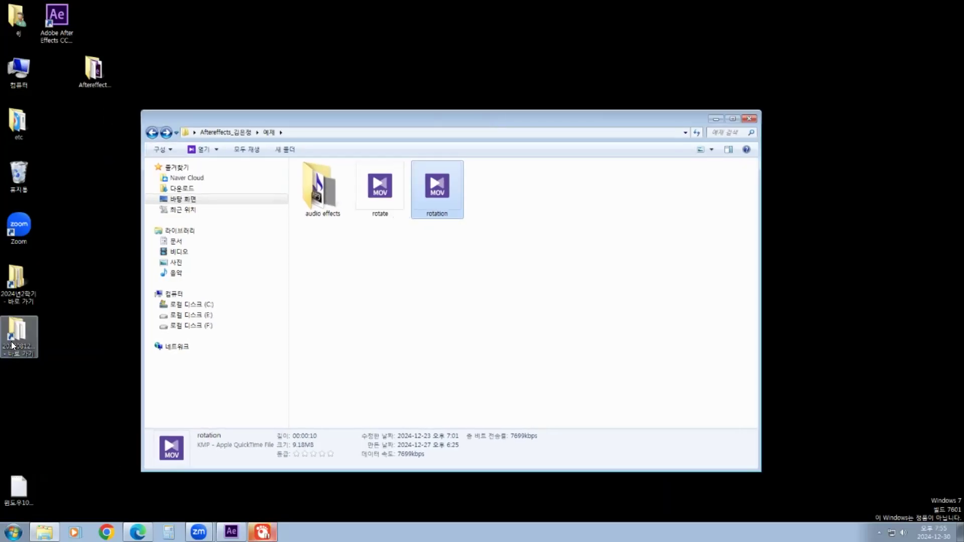
{"action": "double_click", "coordinate": [19, 280]}
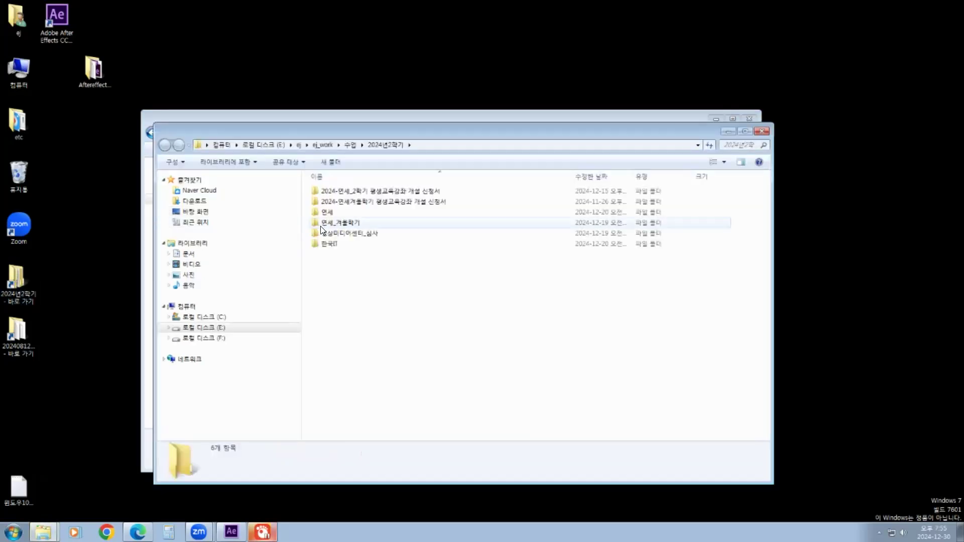
{"action": "double_click", "coordinate": [330, 243]}
{"action": "left_click_drag", "start_coordinate": [382, 132], "coordinate": [451, 115]}
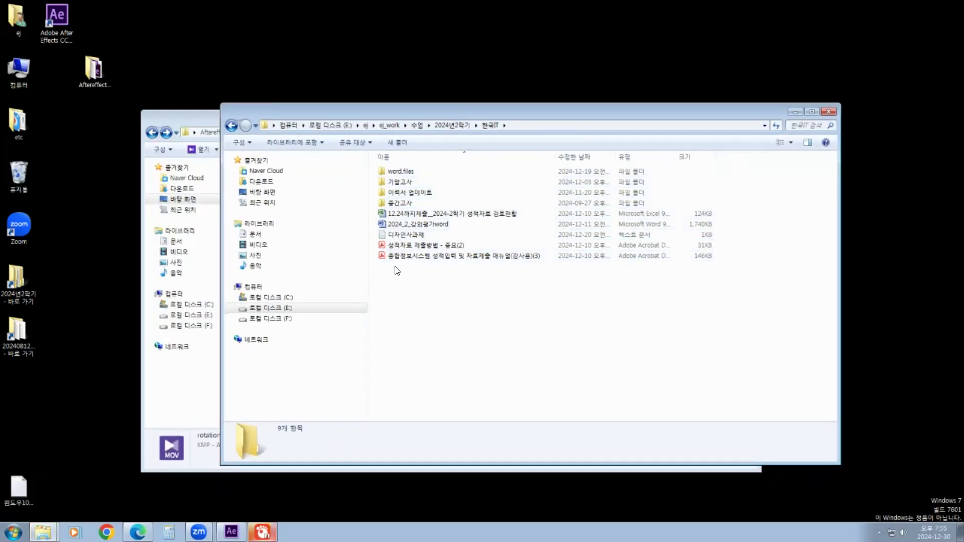
On drive F, browse 2024_한국it > 디자인사1A > 실습과제 to the 20241127_네임무빙타이포 folder of example videos
{"action": "left_click", "coordinate": [273, 318]}
{"action": "double_click", "coordinate": [406, 182]}
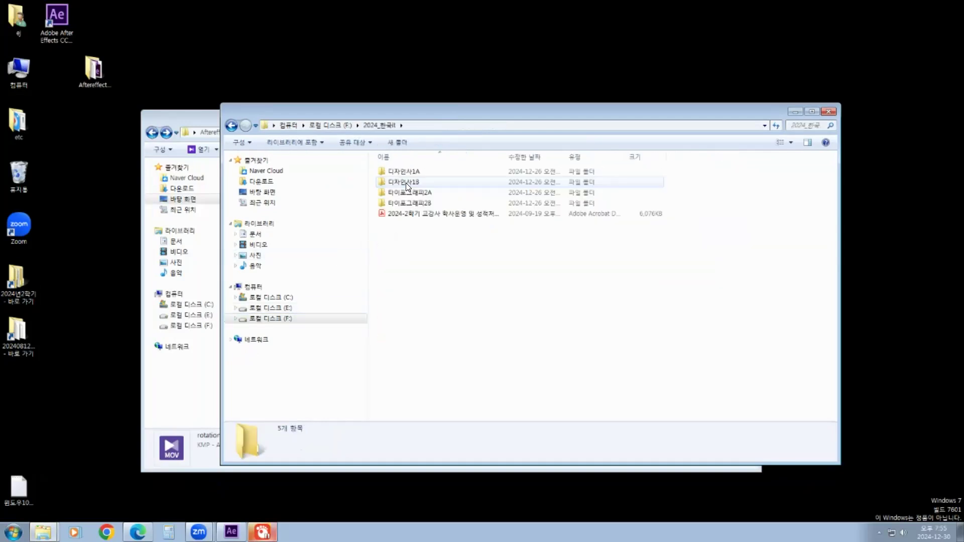
{"action": "double_click", "coordinate": [403, 172]}
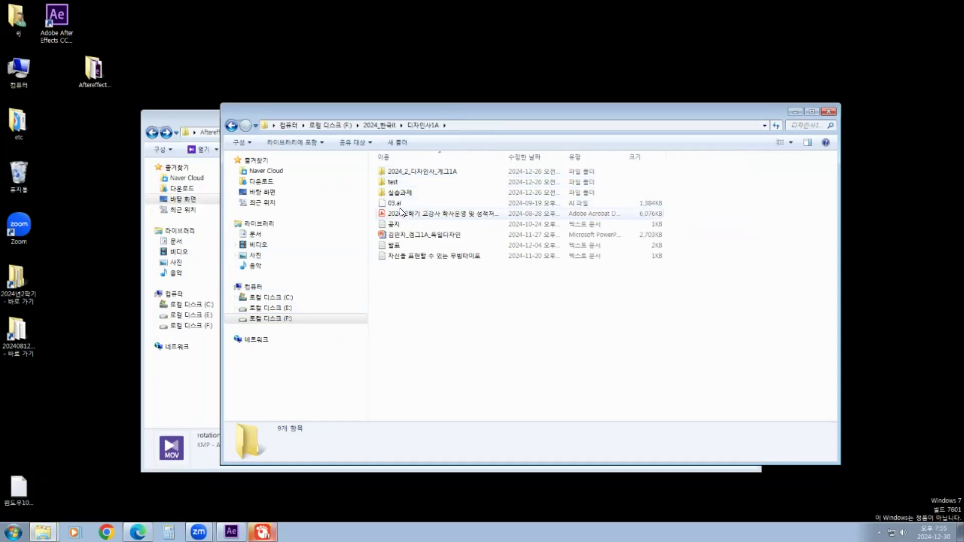
{"action": "double_click", "coordinate": [395, 193]}
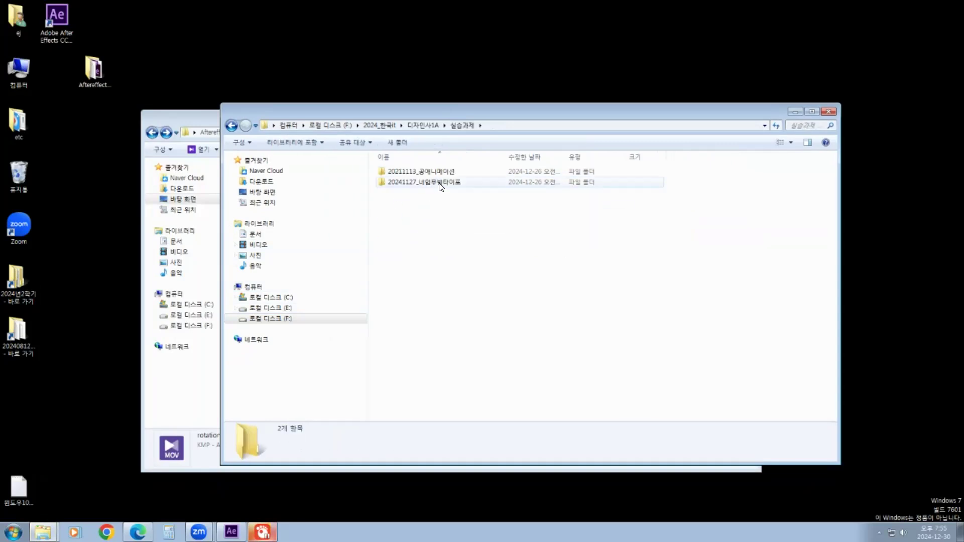
{"action": "double_click", "coordinate": [440, 184]}
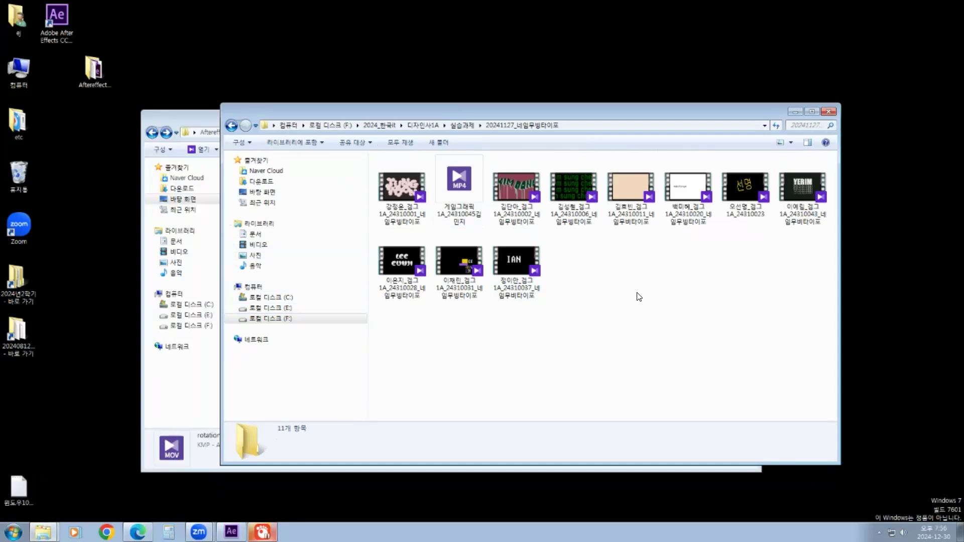
{"action": "left_click_drag", "start_coordinate": [574, 107], "coordinate": [580, 101]}
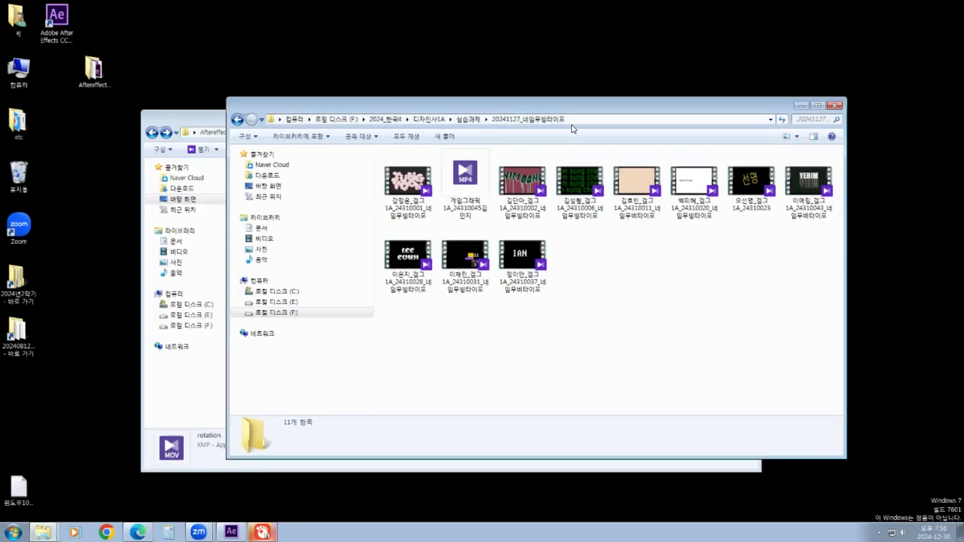
Try to play the green-lettered student typography video in KMPlayer, then close the player
{"action": "double_click", "coordinate": [581, 182]}
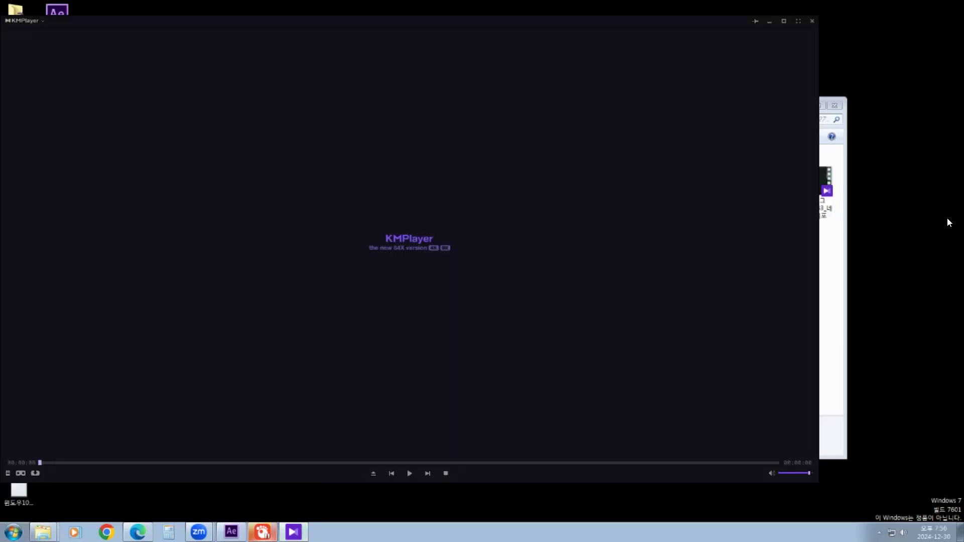
{"action": "left_click", "coordinate": [410, 473]}
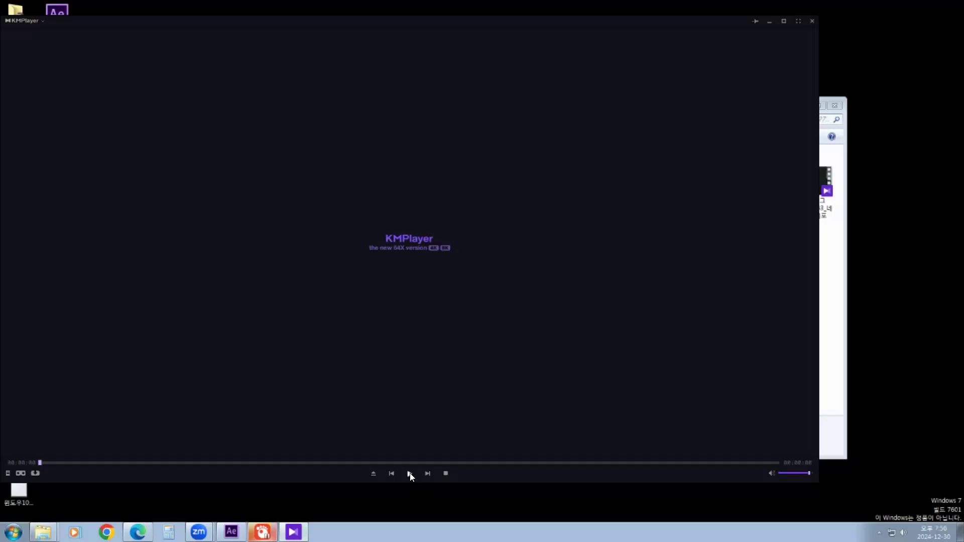
{"action": "left_click", "coordinate": [410, 473]}
{"action": "left_click_drag", "start_coordinate": [617, 27], "coordinate": [725, 31]}
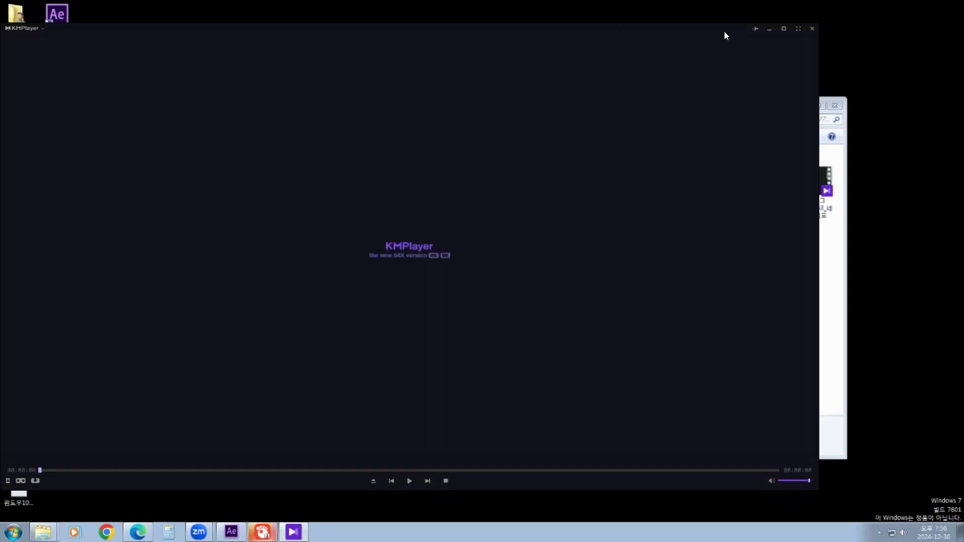
{"action": "left_click", "coordinate": [812, 28]}
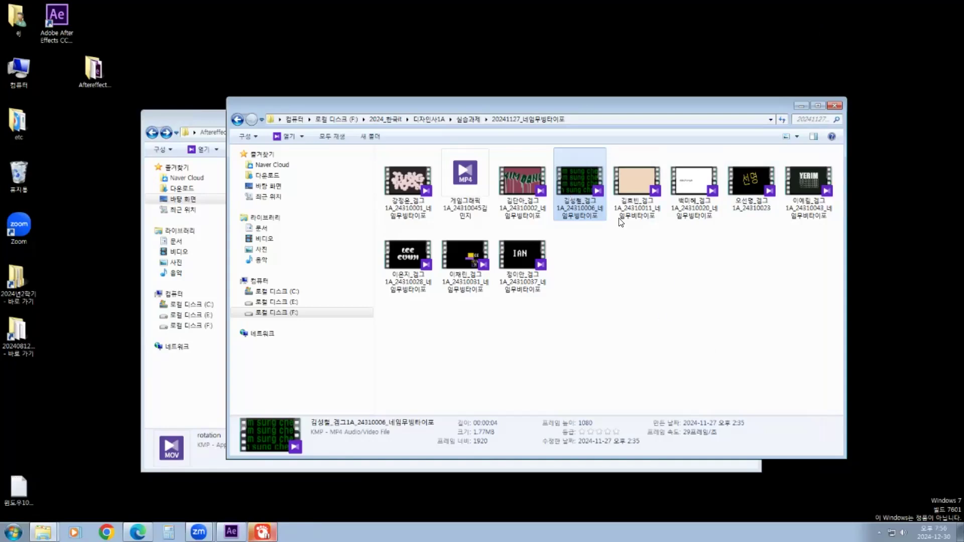
Play the student typography video with the peach background in KMPlayer, then close the player
{"action": "left_click", "coordinate": [643, 185]}
{"action": "double_click", "coordinate": [643, 184]}
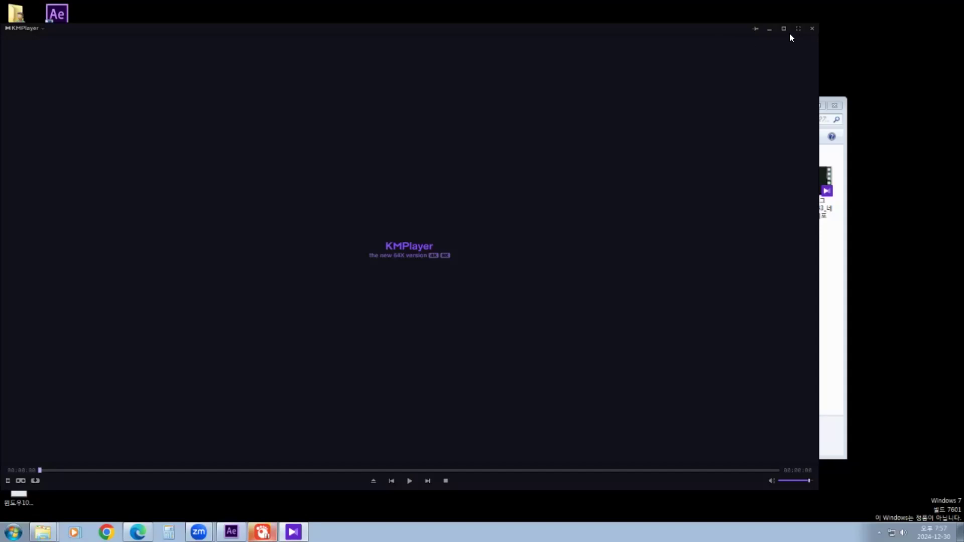
{"action": "left_click", "coordinate": [812, 29]}
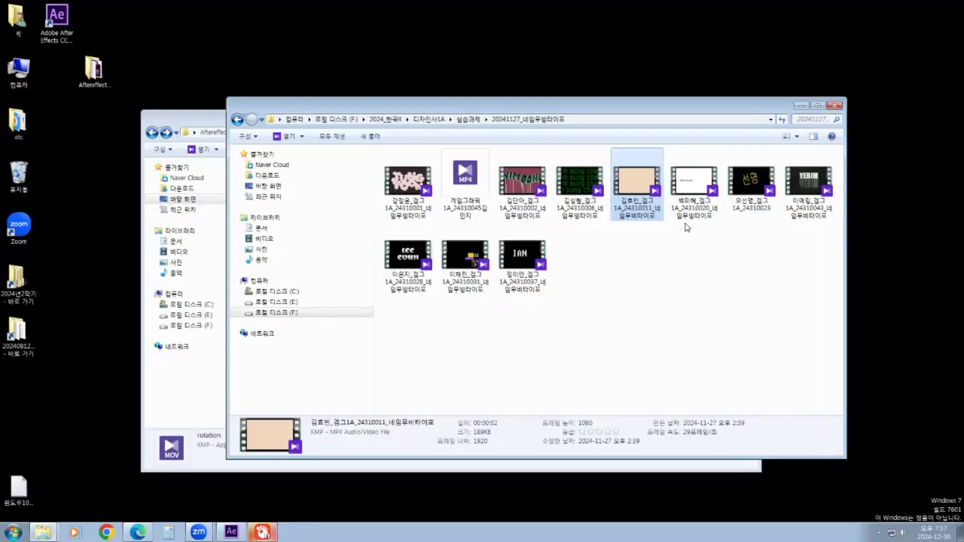
Play the white-background student typography video, pause it partway, replay it from the start, and close the player
{"action": "double_click", "coordinate": [691, 189]}
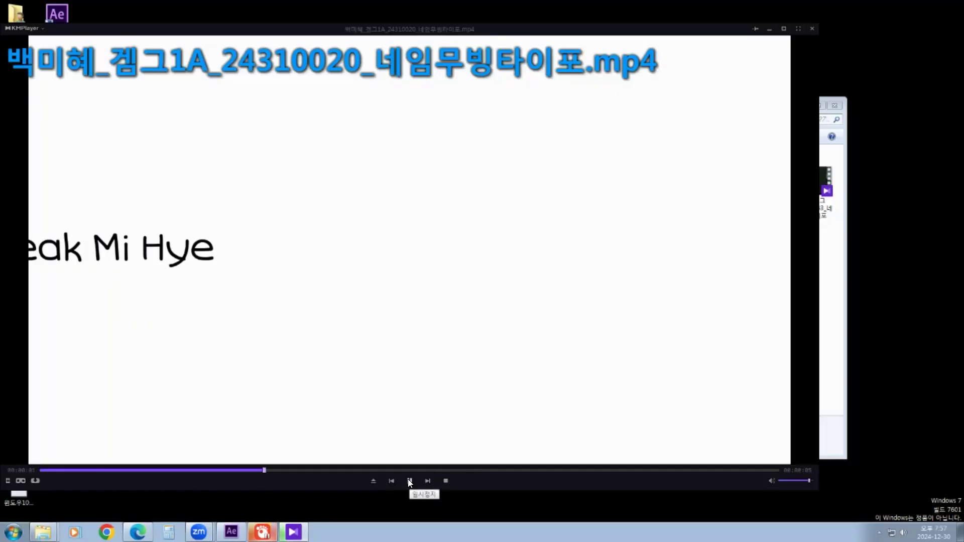
{"action": "left_click", "coordinate": [409, 480]}
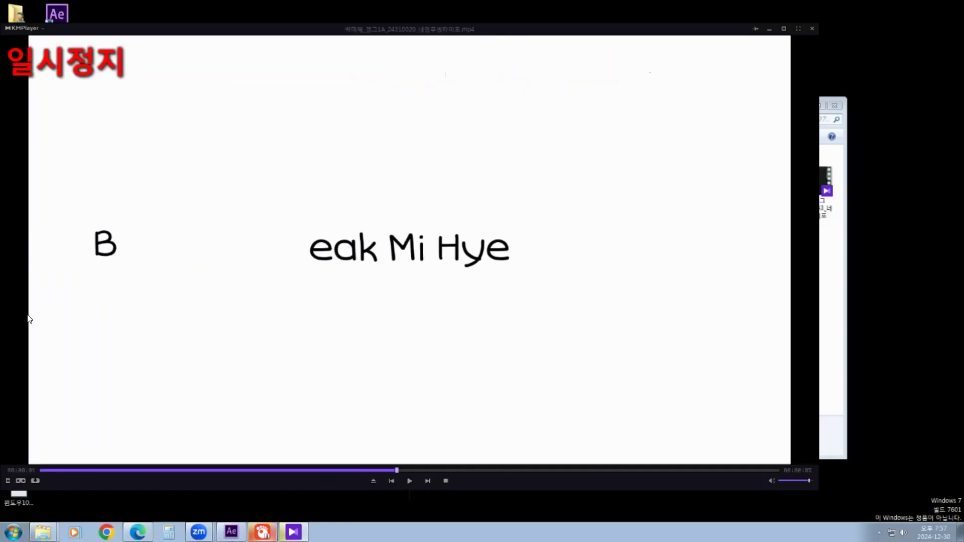
{"action": "left_click", "coordinate": [40, 471]}
{"action": "left_click", "coordinate": [410, 481]}
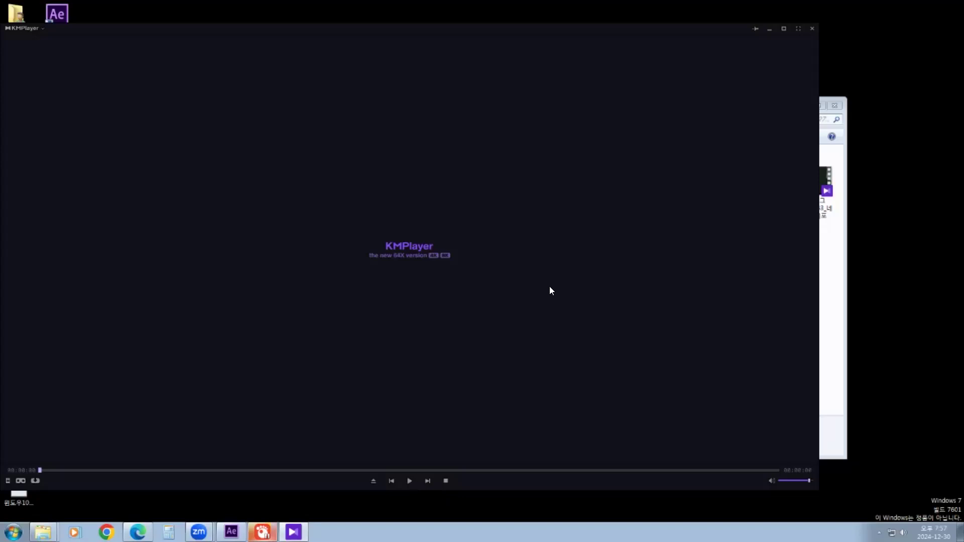
{"action": "left_click", "coordinate": [811, 30]}
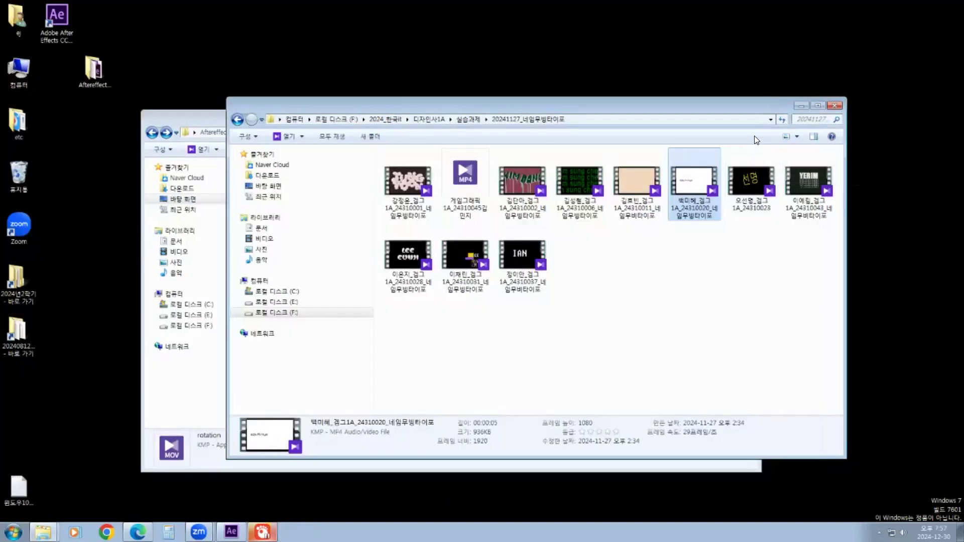
Open the first student typography video in the folder, the one with pink lettering, in KMPlayer
{"action": "double_click", "coordinate": [403, 182]}
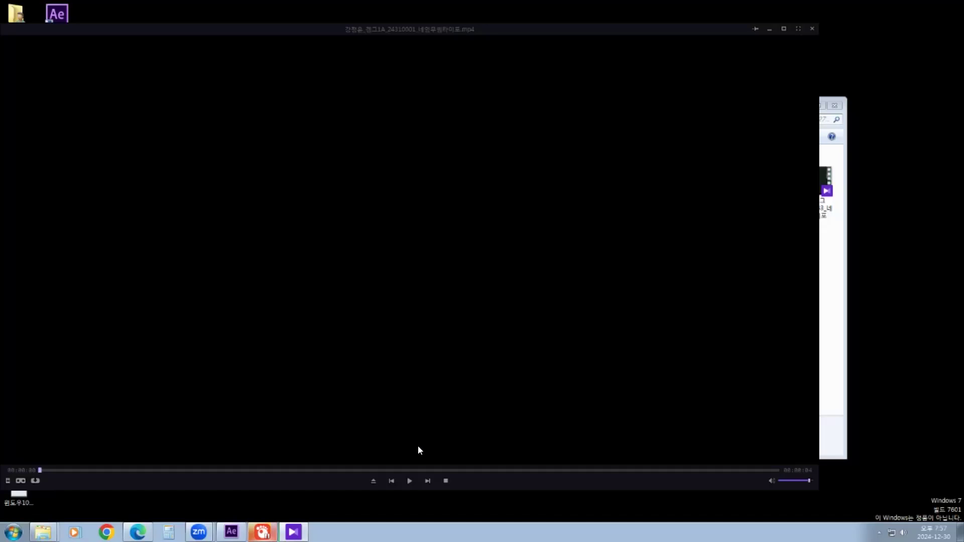